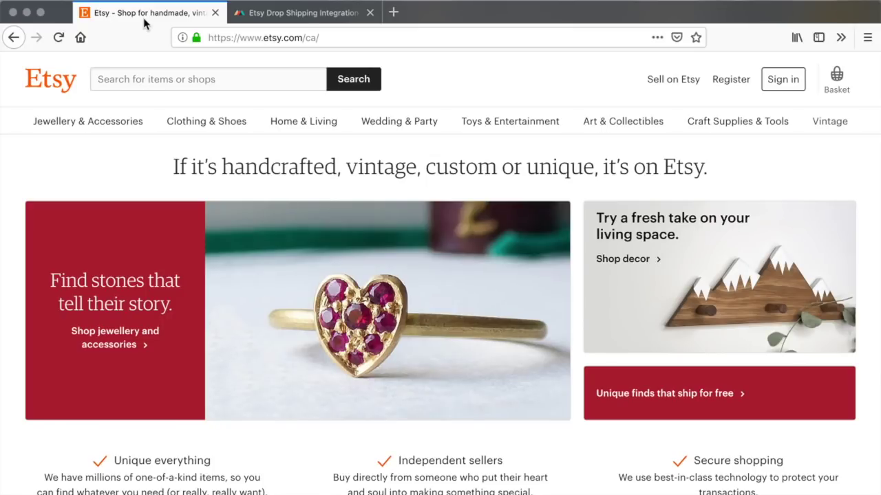
Step: Go to Sell on Etsy and start opening a new Etsy shop
click(673, 80)
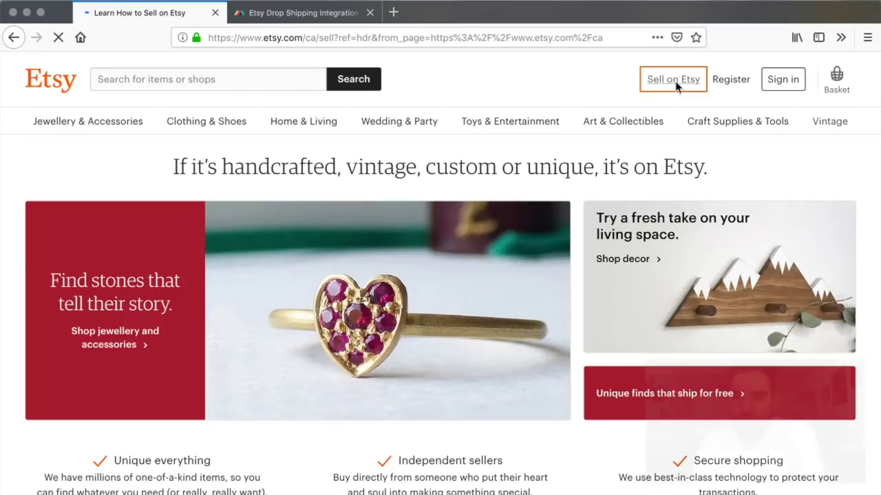
scroll(590, 299, up, 4)
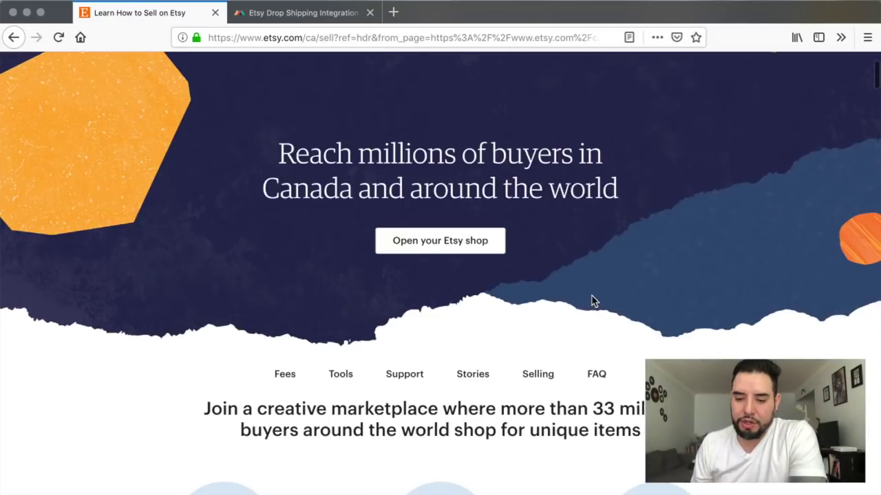
click(439, 367)
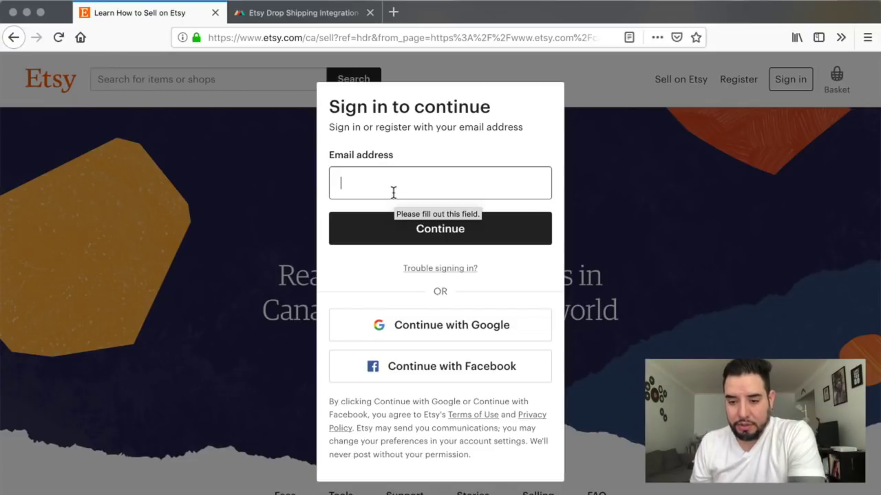
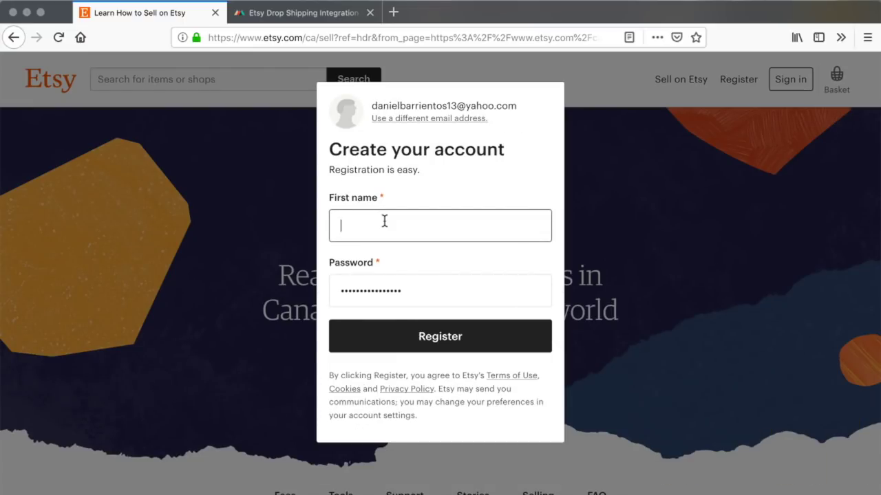
Step: Fill in the account's email address, first name and password
text(Daniel)
key(Tab)
text(a••••••••••••)
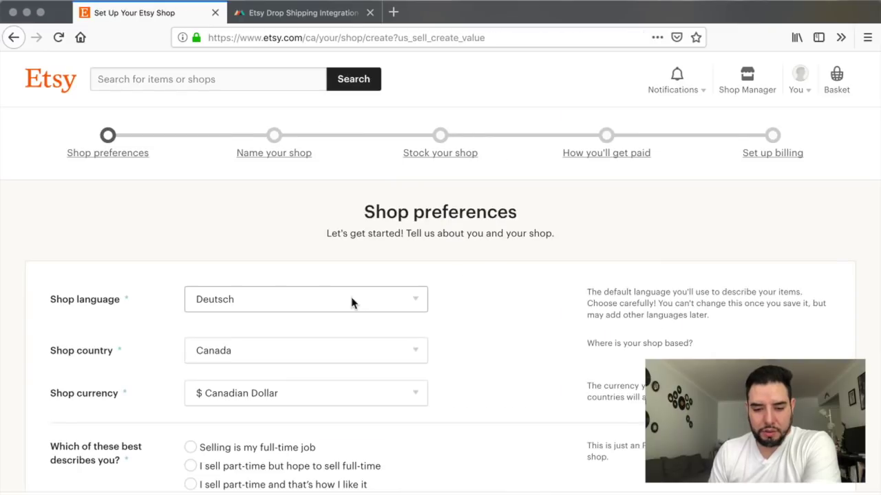
Step: Submit registration, choose English shop language and part-time-hoping-for-full-time selling, then continue
click(352, 300)
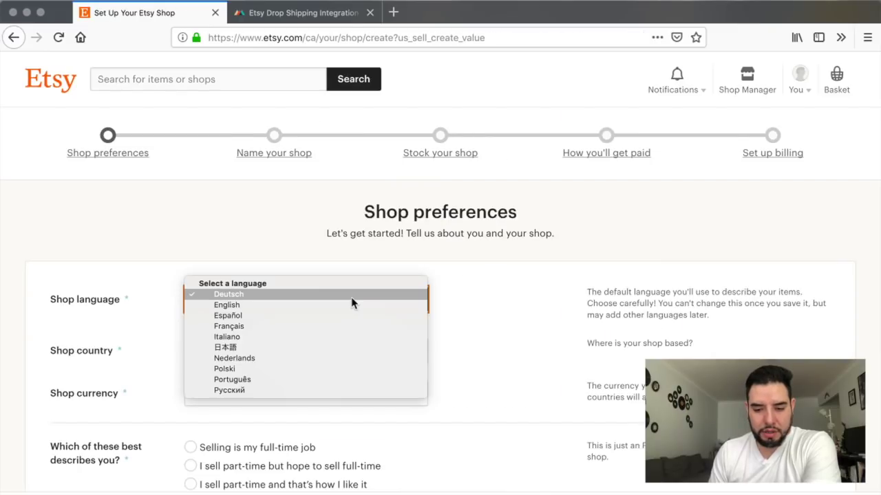
click(334, 305)
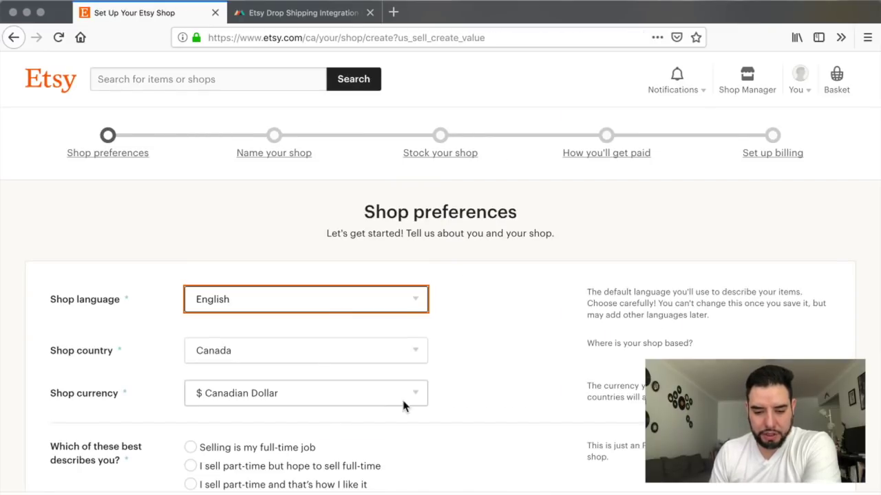
scroll(404, 406, down, 1)
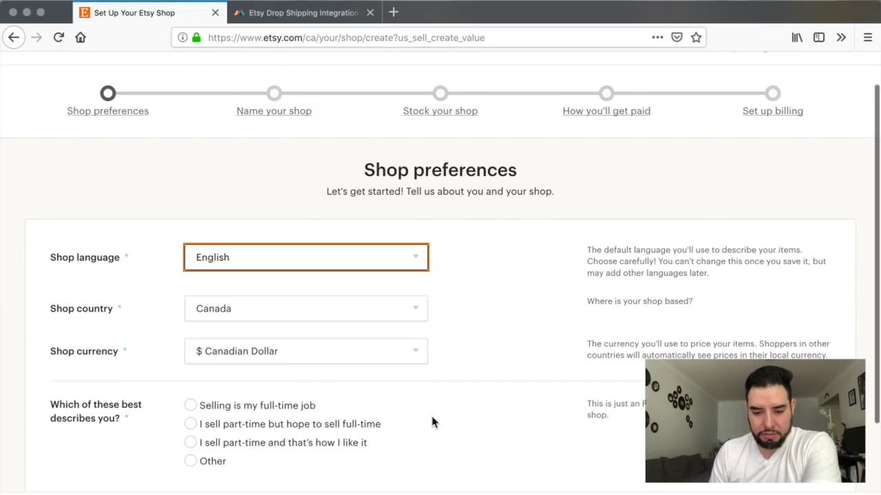
scroll(433, 422, down, 2)
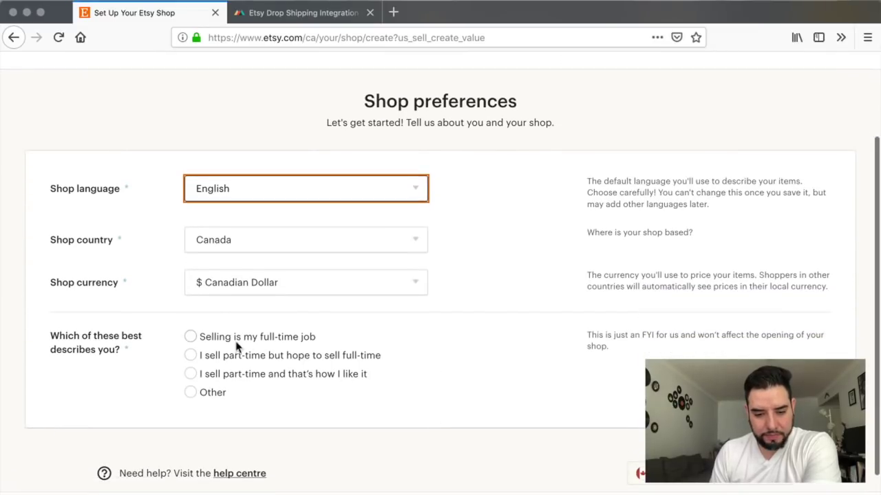
click(191, 358)
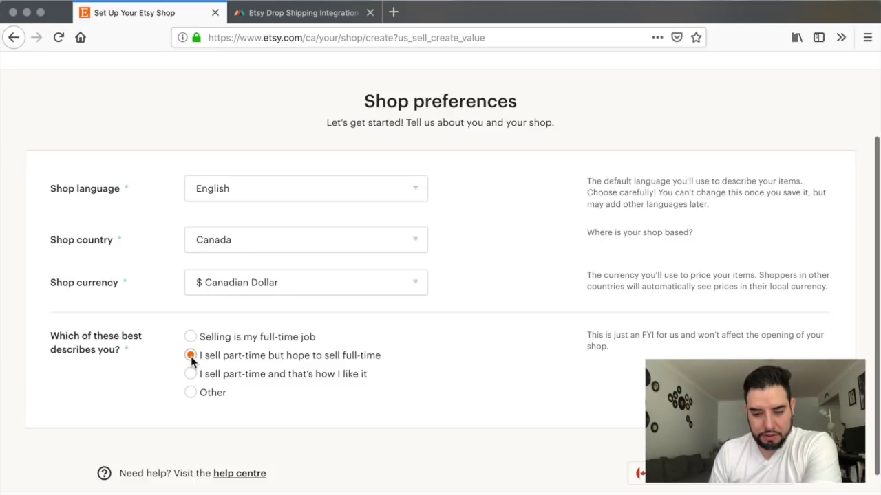
scroll(160, 375, down, 2)
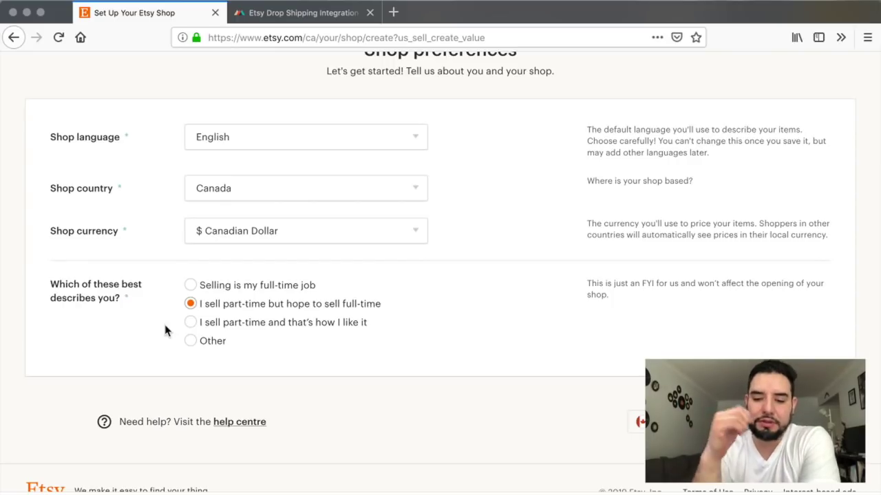
scroll(296, 379, down, 1)
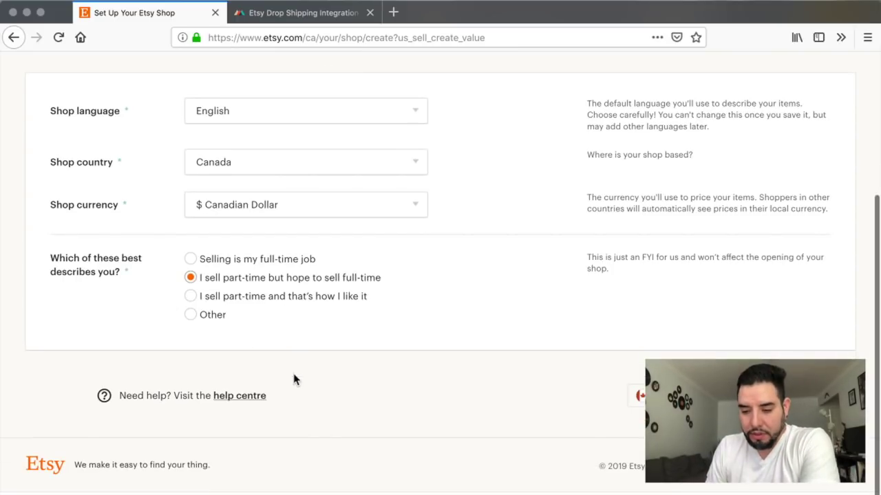
click(802, 490)
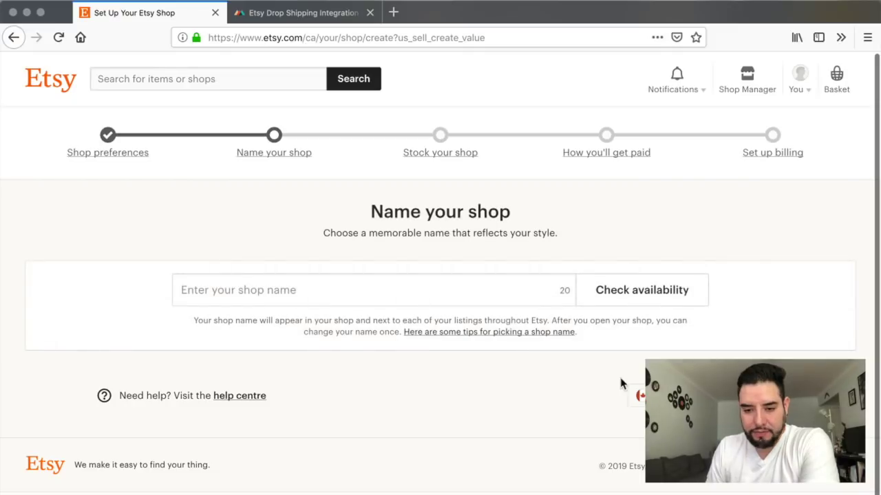
Step: Enter WeAreWildlife as the shop name and check that it is available
click(312, 296)
text(We)
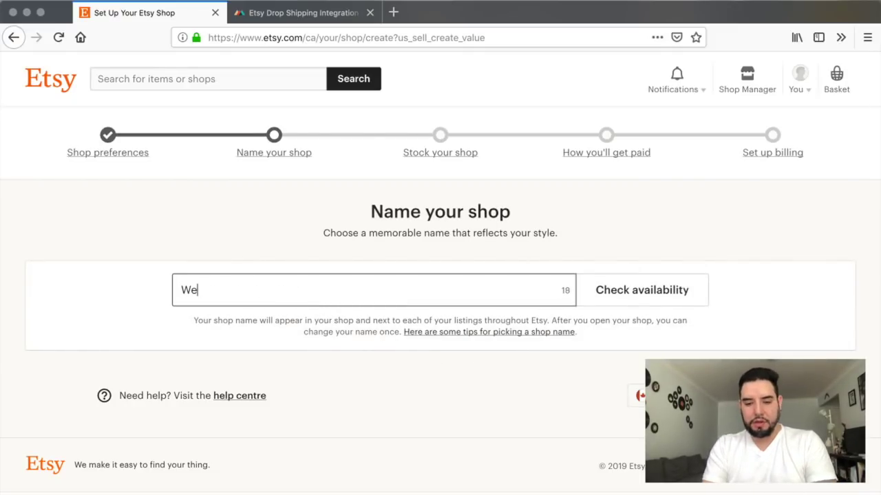
text(AreWildlife)
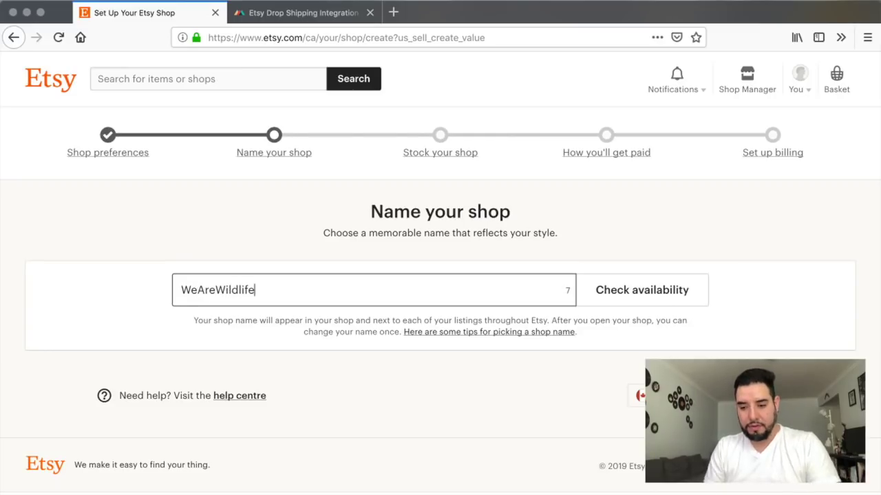
click(604, 293)
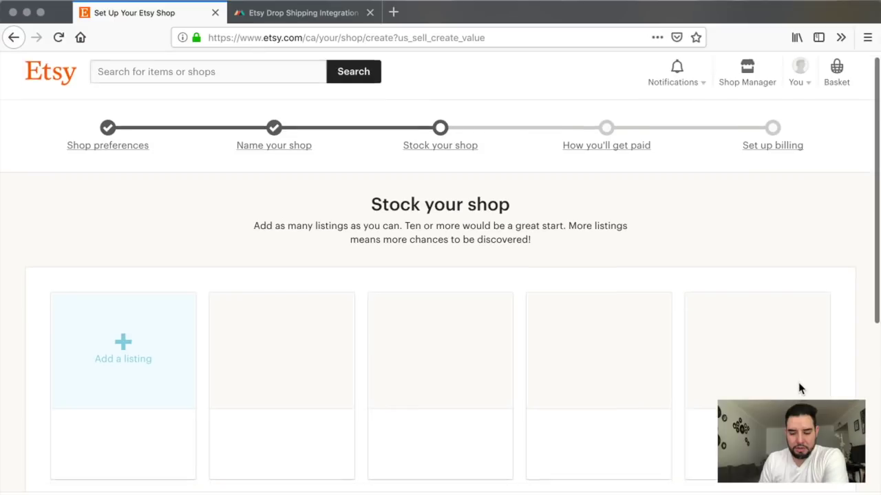
Step: Start adding the shop's first listing
scroll(799, 388, down, 1)
click(127, 330)
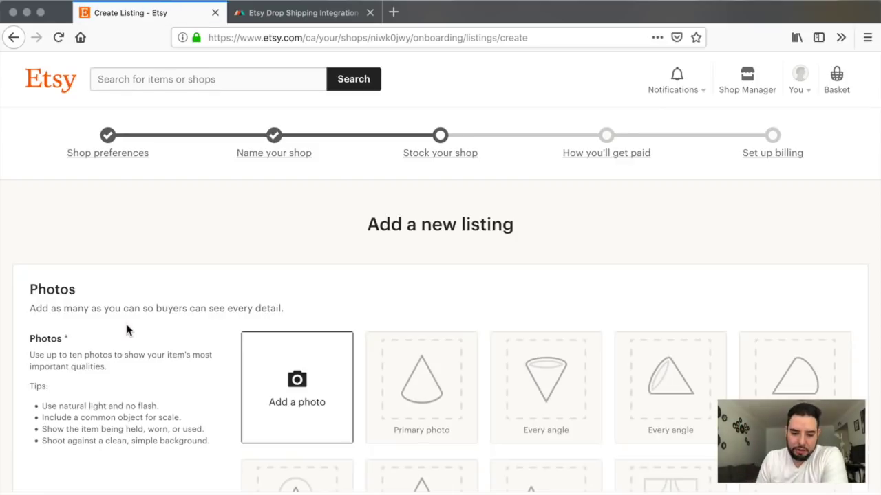
scroll(126, 330, down, 5)
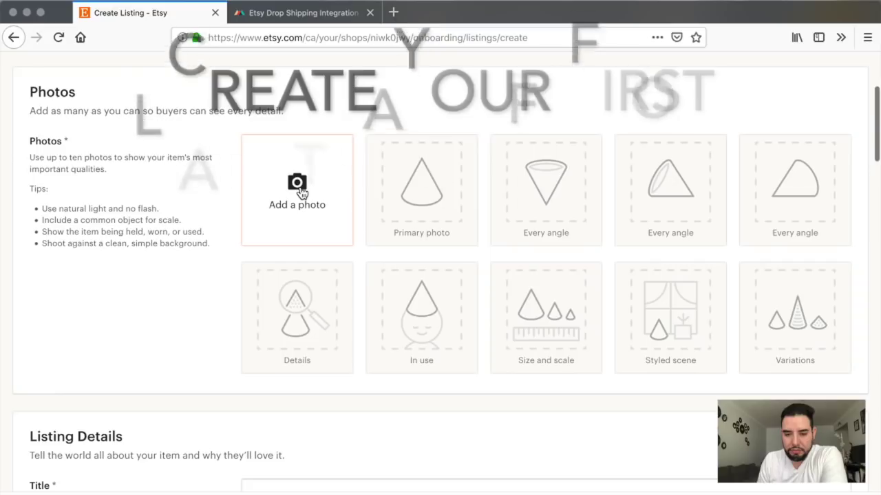
Step: Upload wearewildlife-01.png as primary photo and title the listing 'We Are Wild Life Digital Download'
click(298, 184)
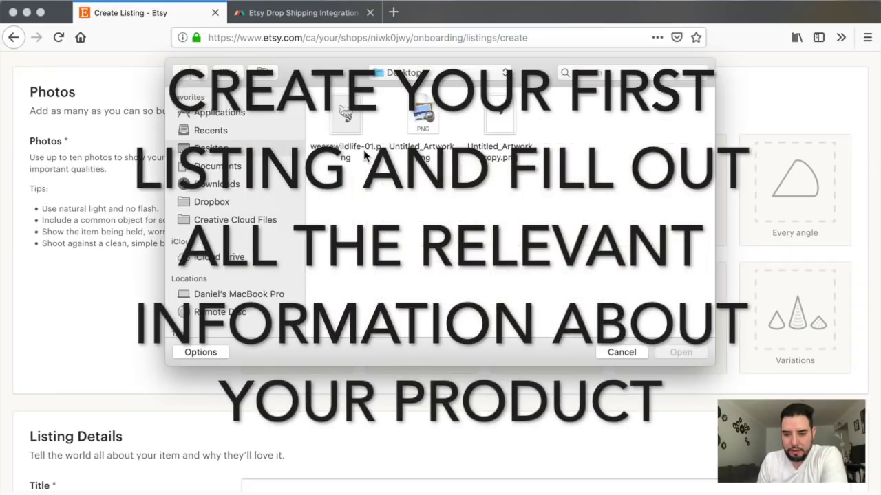
click(350, 122)
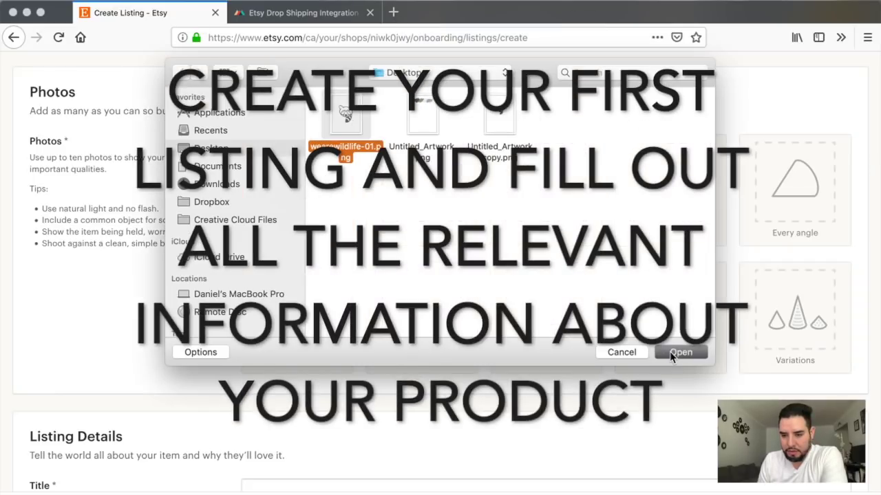
click(680, 352)
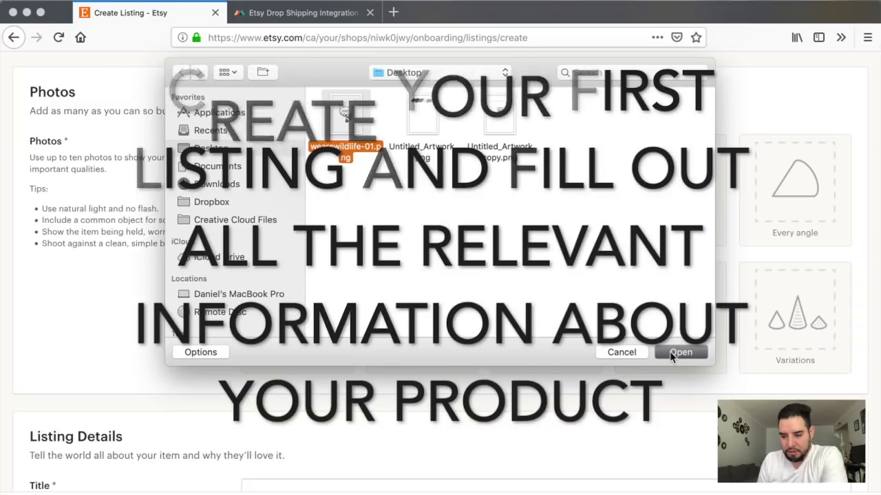
scroll(559, 292, up, 2)
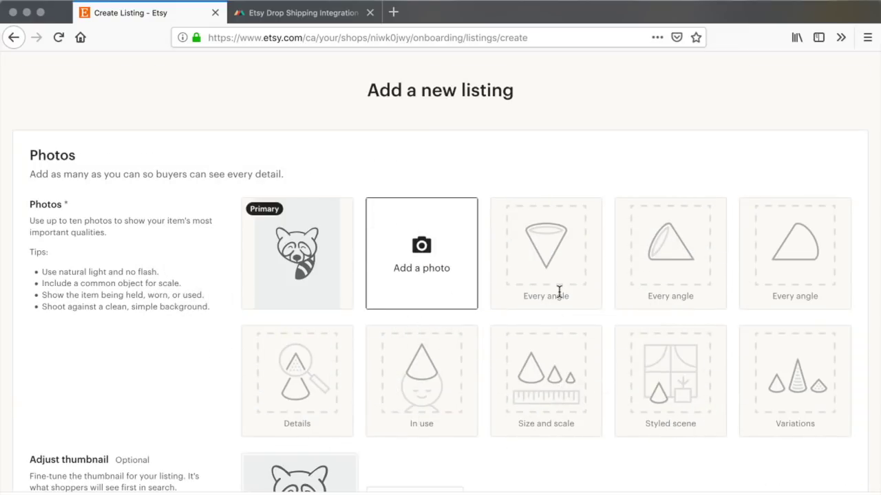
scroll(559, 292, down, 5)
click(558, 291)
text(We Are Wild Life Digital Download)
scroll(515, 244, down, 2)
Step: Set About this listing to I did, A finished product, made 2010 - 2019
click(334, 277)
click(289, 296)
click(546, 283)
click(495, 306)
click(750, 282)
click(703, 320)
Step: Set the listing category to Digital Prints with subject Animal
scroll(344, 307, down, 2)
click(344, 305)
text(digital)
click(247, 408)
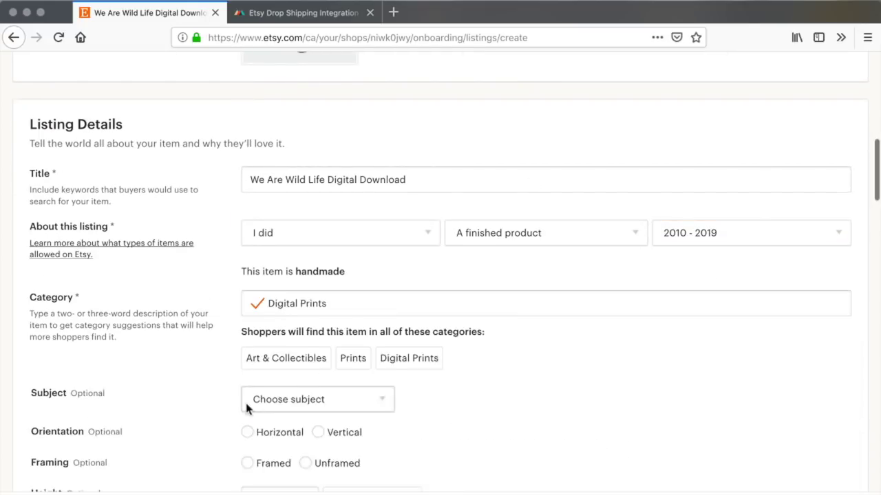
click(247, 400)
click(249, 414)
scroll(220, 385, down, 10)
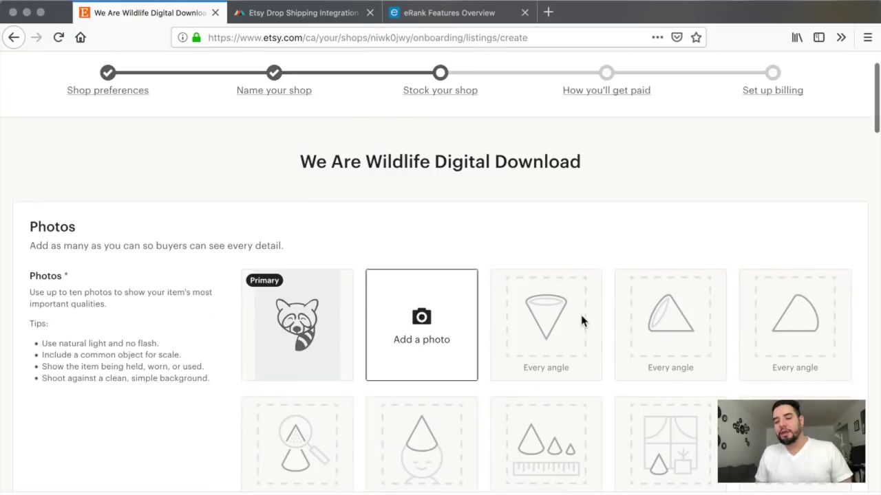
scroll(581, 321, down, 2)
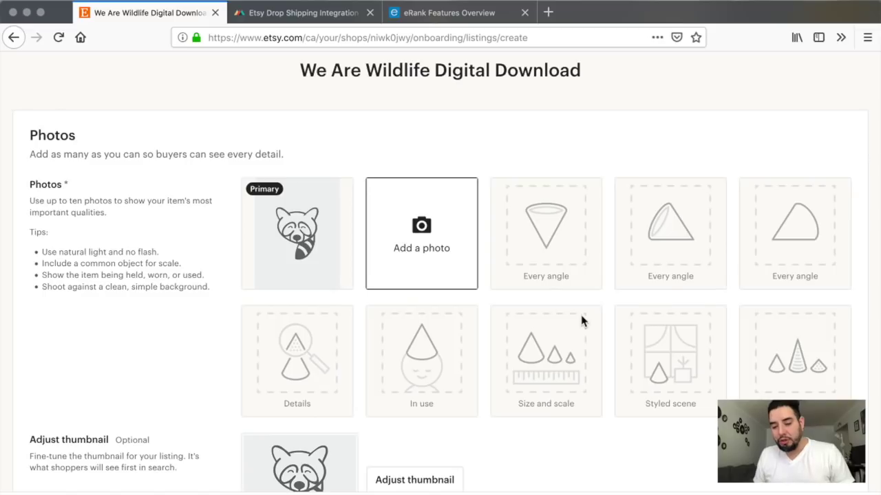
scroll(581, 321, down, 4)
scroll(581, 321, up, 1)
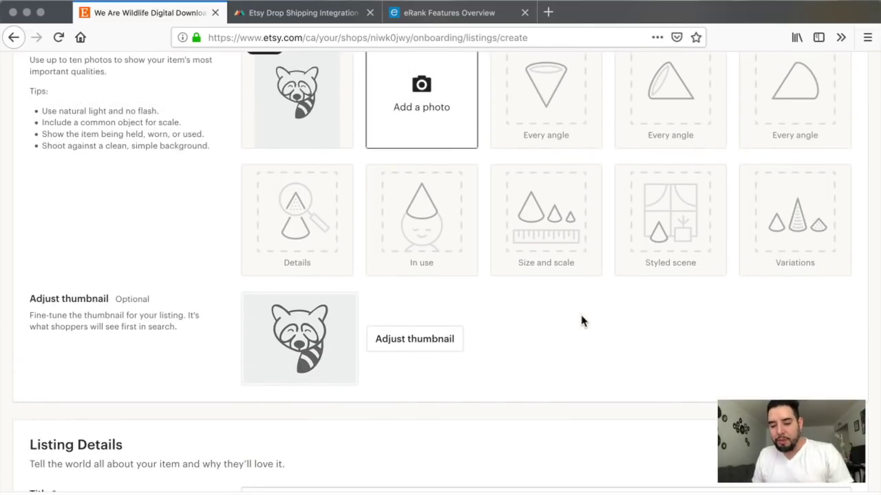
scroll(581, 321, down, 5)
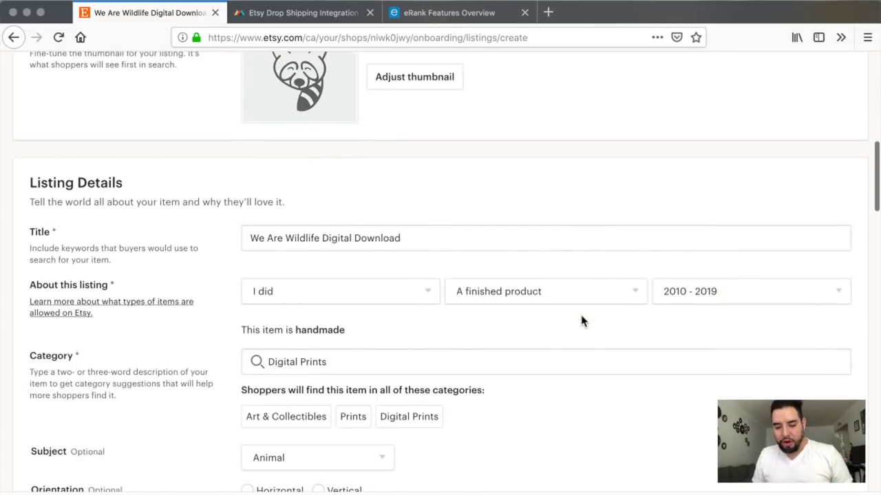
scroll(581, 321, down, 1)
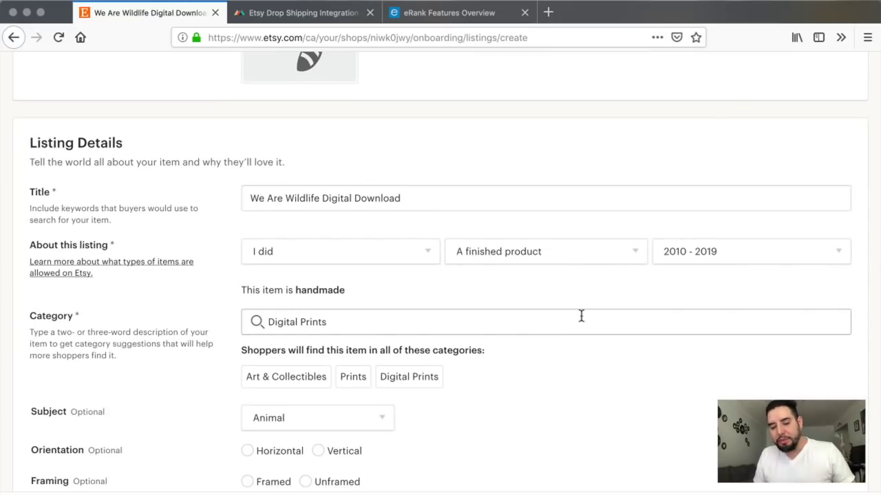
scroll(582, 316, up, 8)
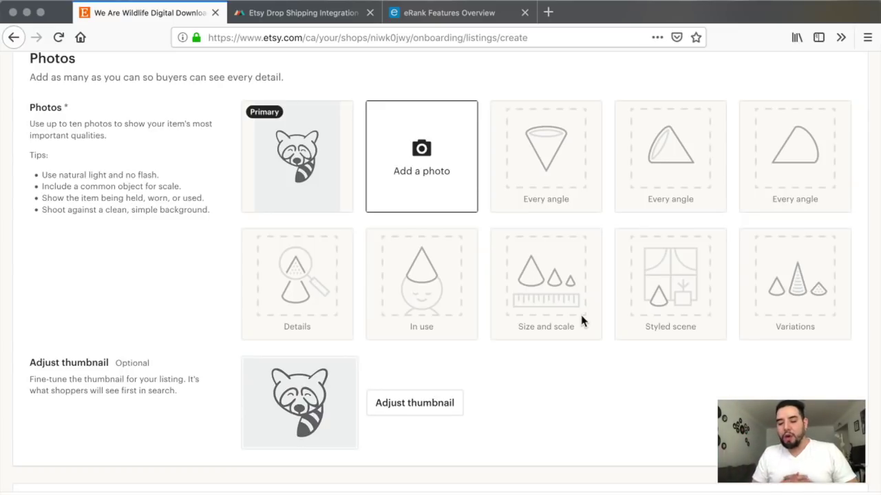
Step: Scroll through the rest of the raccoon listing form to review its remaining fields
scroll(582, 321, down, 1)
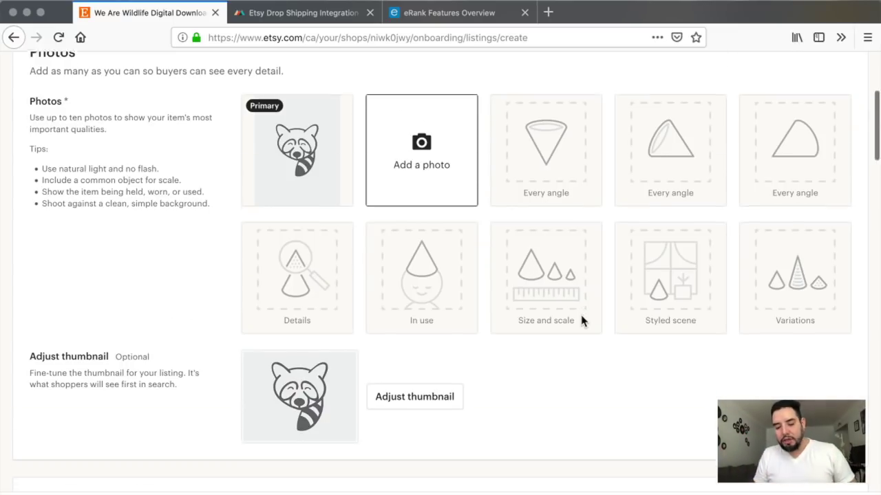
scroll(581, 321, down, 10)
scroll(582, 322, down, 2)
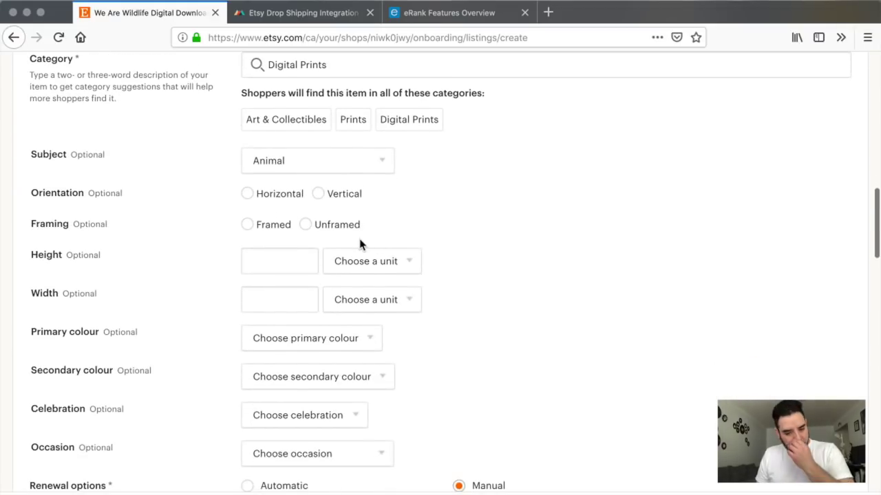
scroll(441, 318, down, 3)
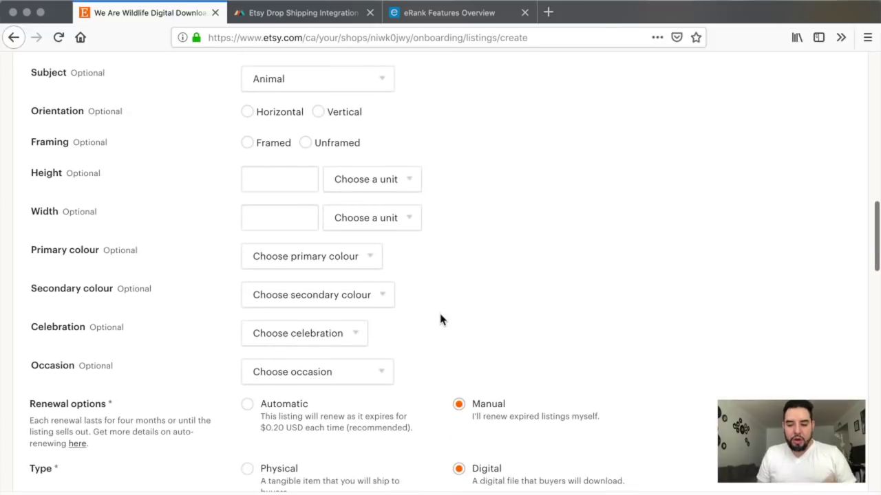
scroll(441, 318, down, 9)
scroll(441, 319, up, 5)
scroll(438, 314, down, 6)
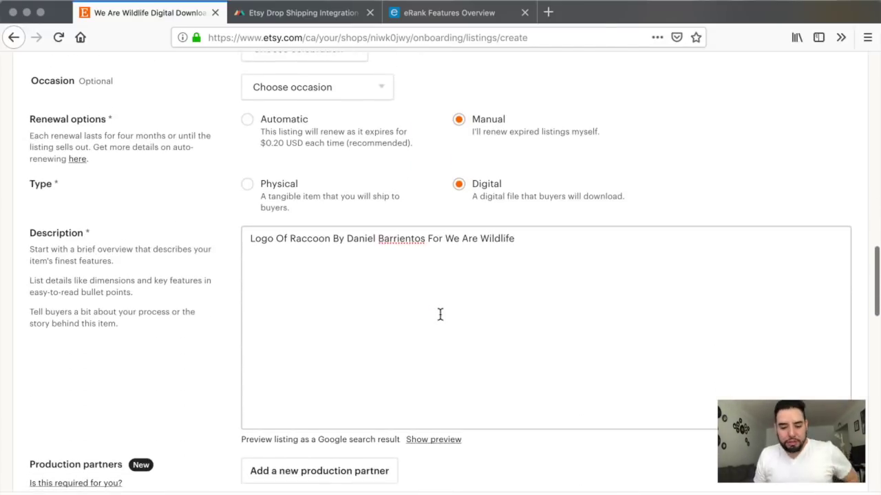
scroll(440, 315, down, 1)
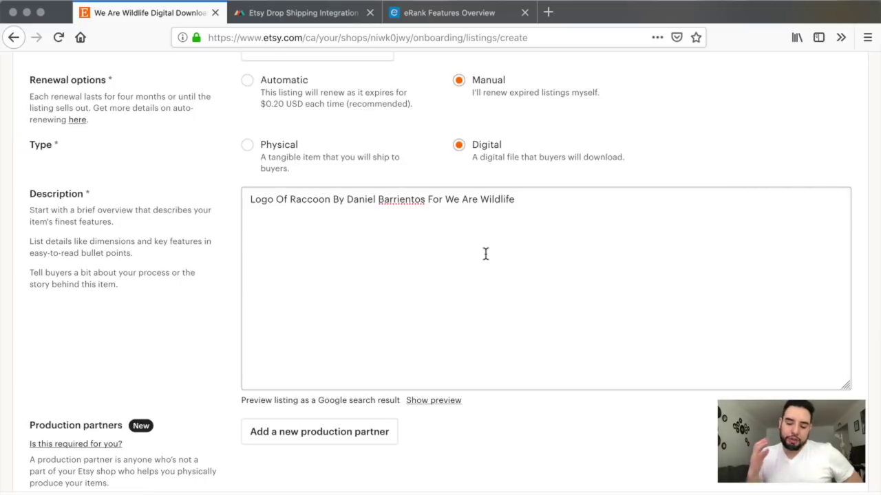
scroll(485, 254, down, 1)
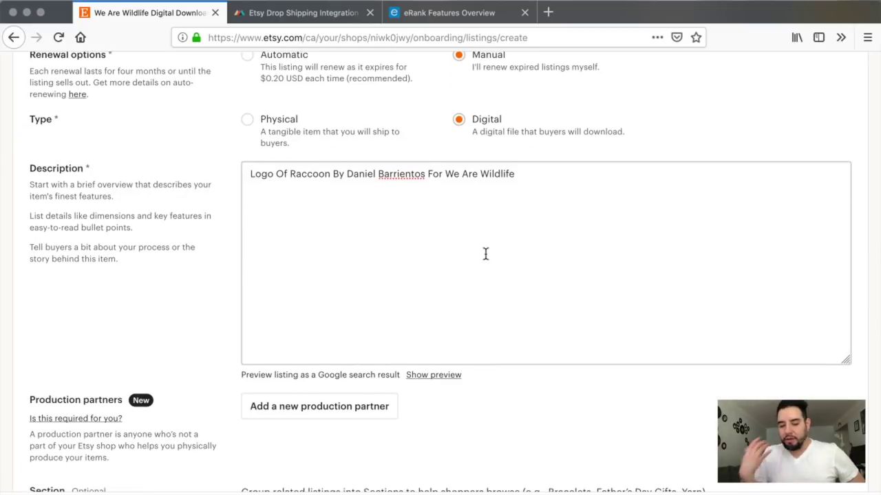
scroll(485, 254, down, 5)
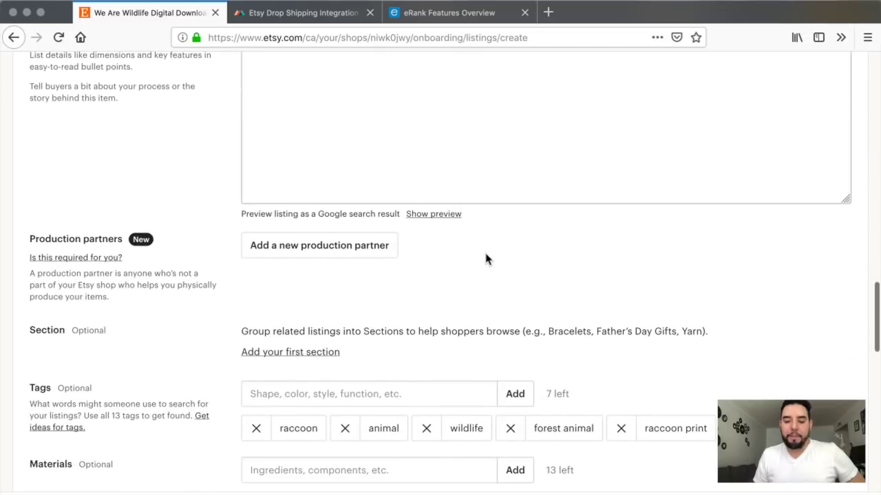
scroll(485, 255, down, 3)
scroll(485, 259, down, 3)
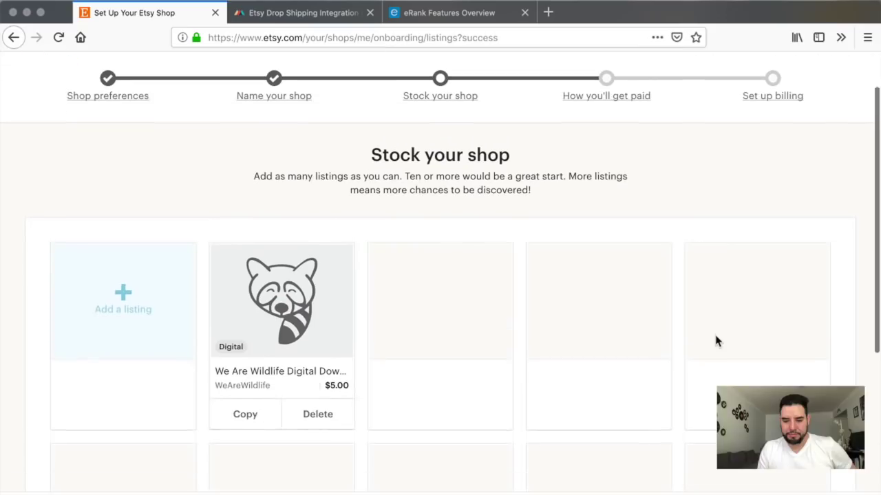
scroll(714, 340, down, 3)
Step: Set the payout bank's country to Canada
scroll(714, 341, up, 1)
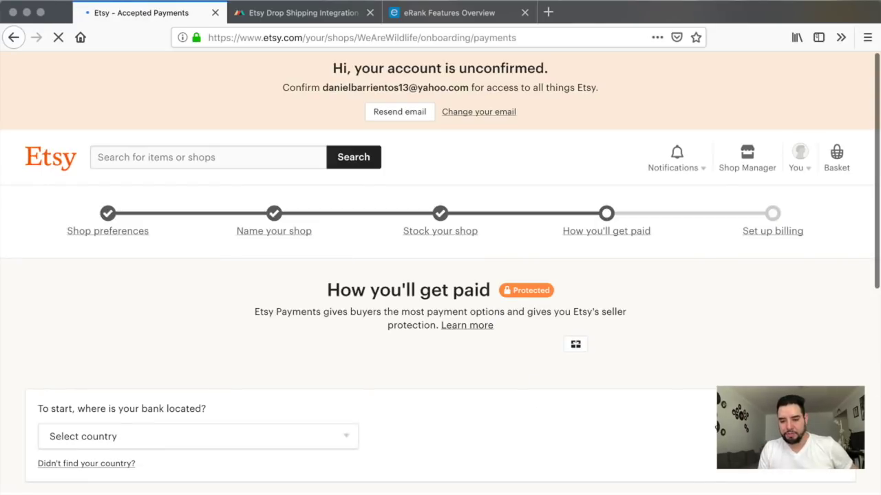
scroll(516, 389, down, 2)
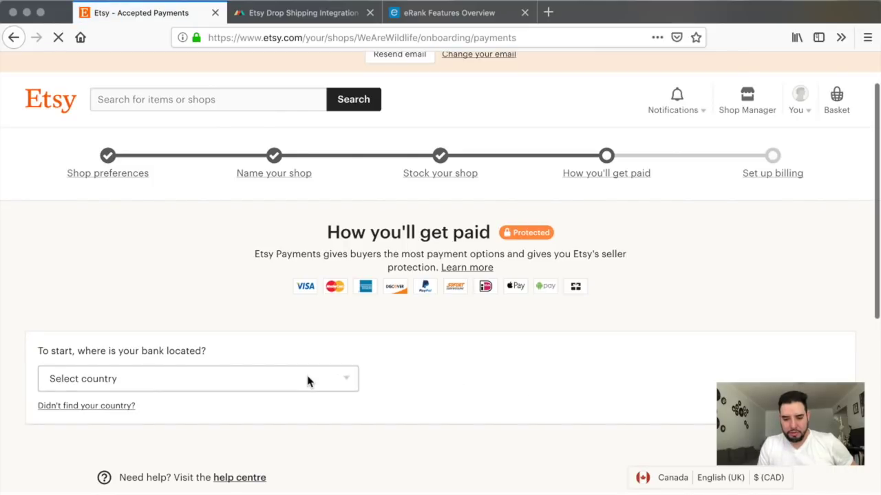
click(308, 382)
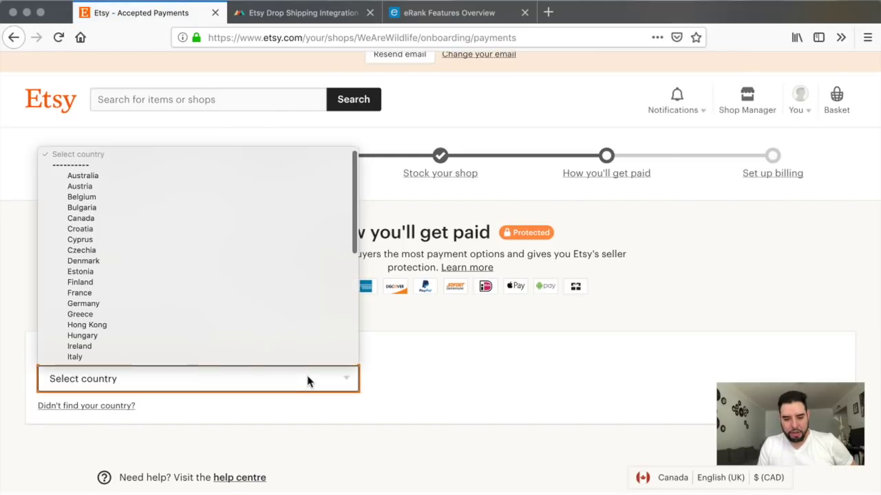
click(250, 218)
scroll(373, 348, down, 2)
scroll(375, 356, up, 2)
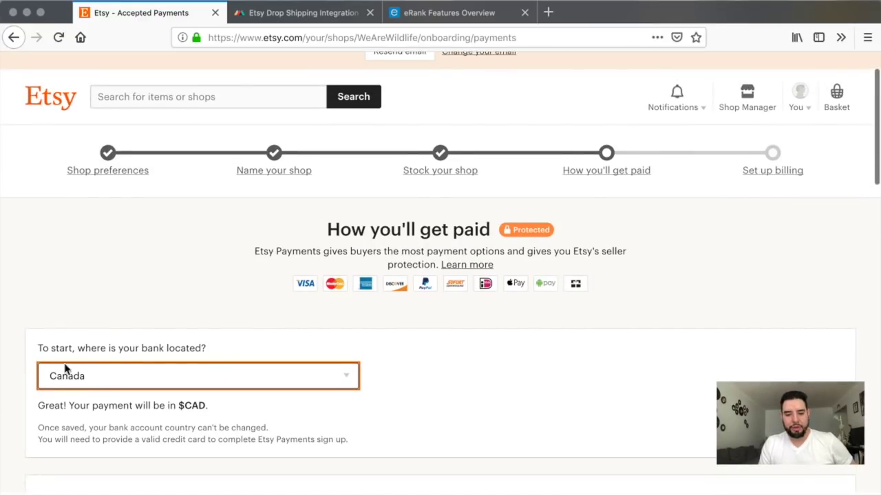
scroll(262, 413, down, 1)
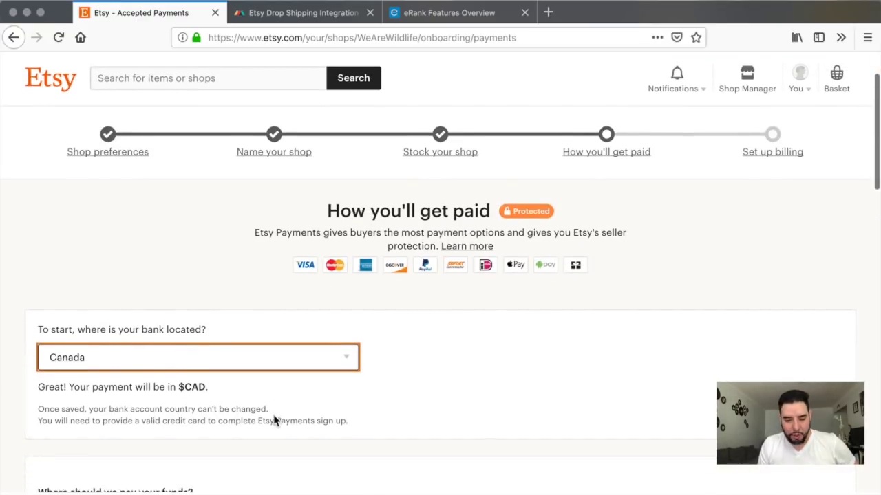
scroll(274, 418, down, 10)
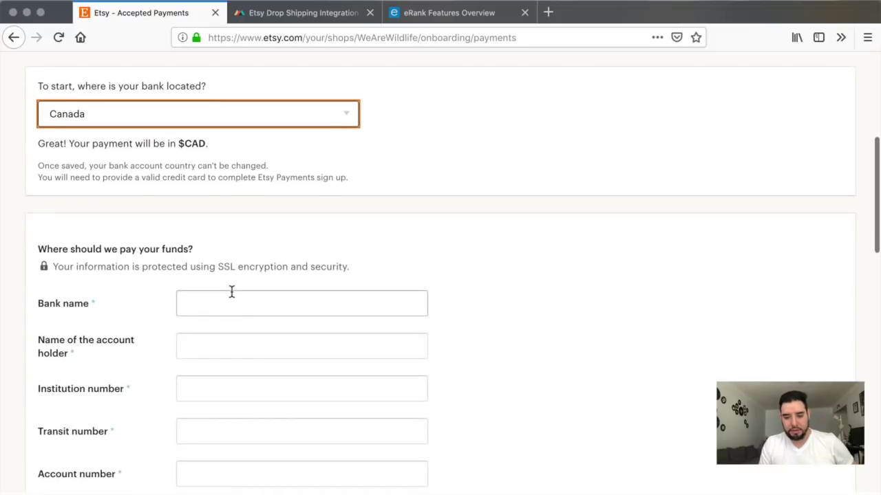
Step: Enter TD Canada Trust as the bank name and move on to the account fields
click(229, 303)
scroll(229, 305, down, 3)
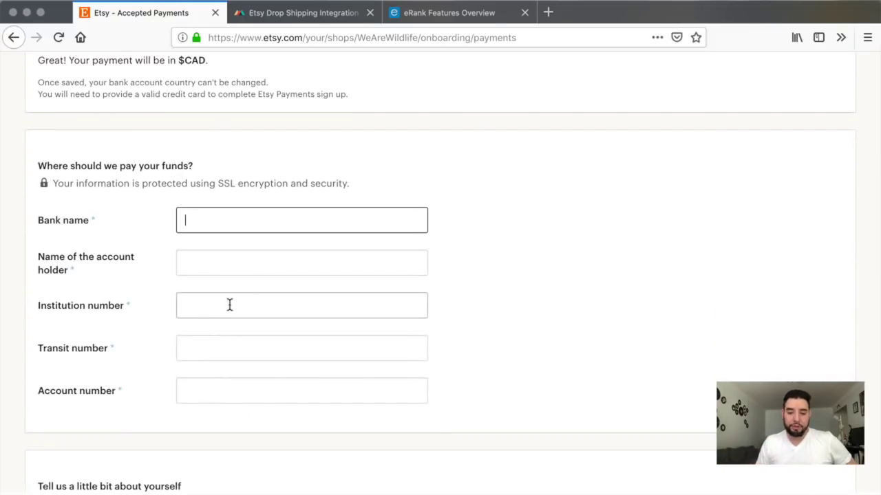
text(TD Canada Trus)
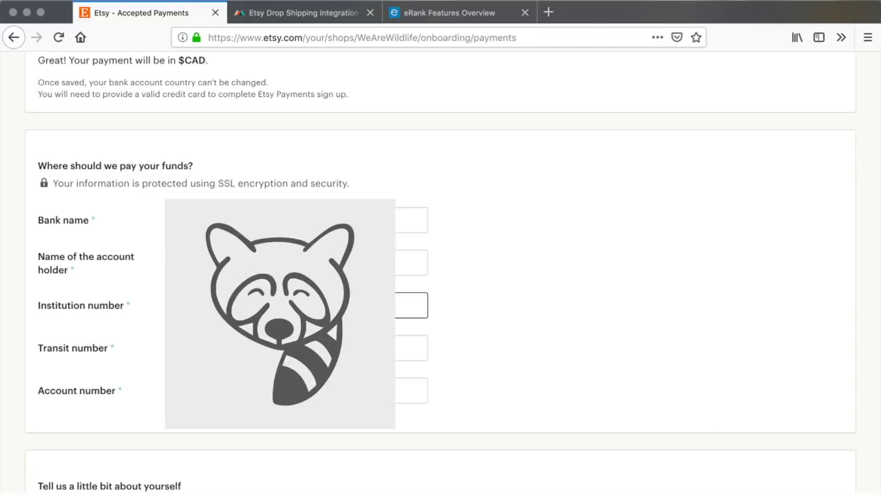
key(Tab)
key(Tab)
scroll(75, 165, down, 5)
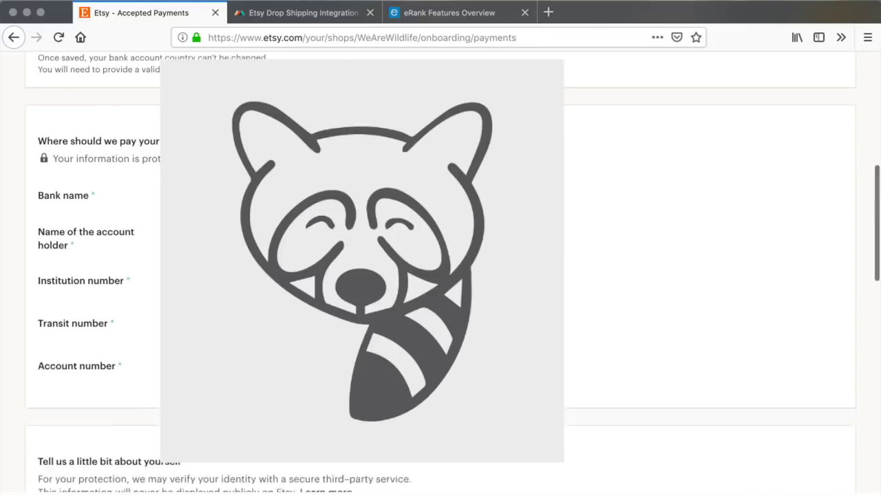
scroll(76, 207, down, 2)
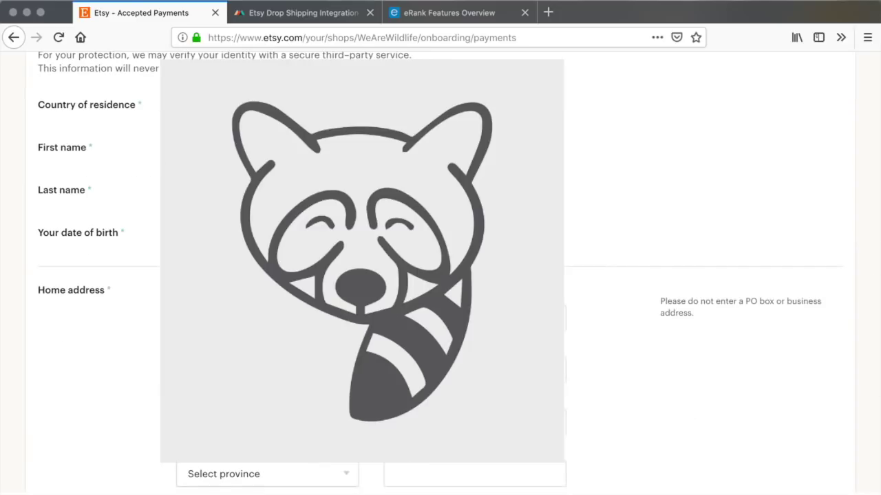
scroll(76, 207, down, 2)
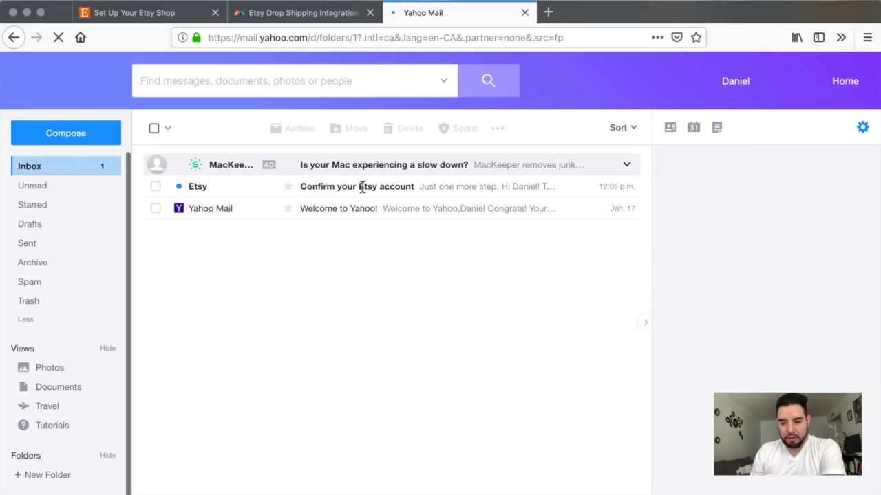
Step: Open the 'Confirm your Etsy account' email, confirm the account, and return to billing setup
click(406, 192)
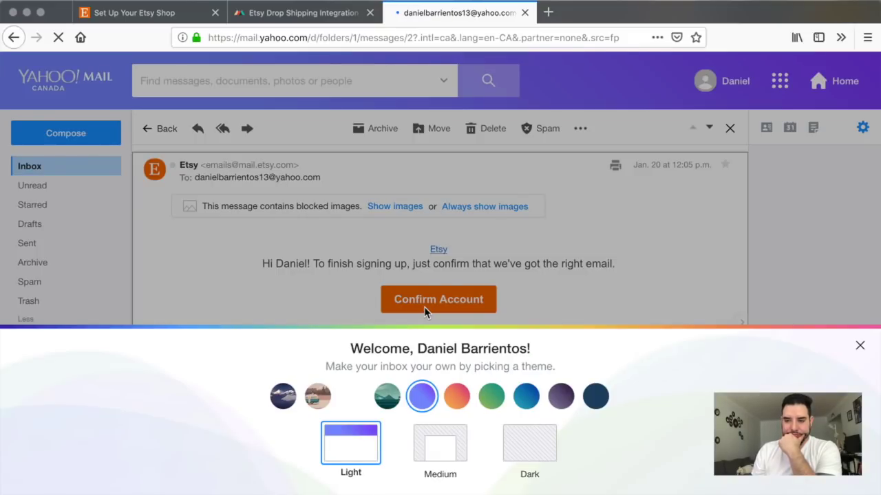
click(424, 307)
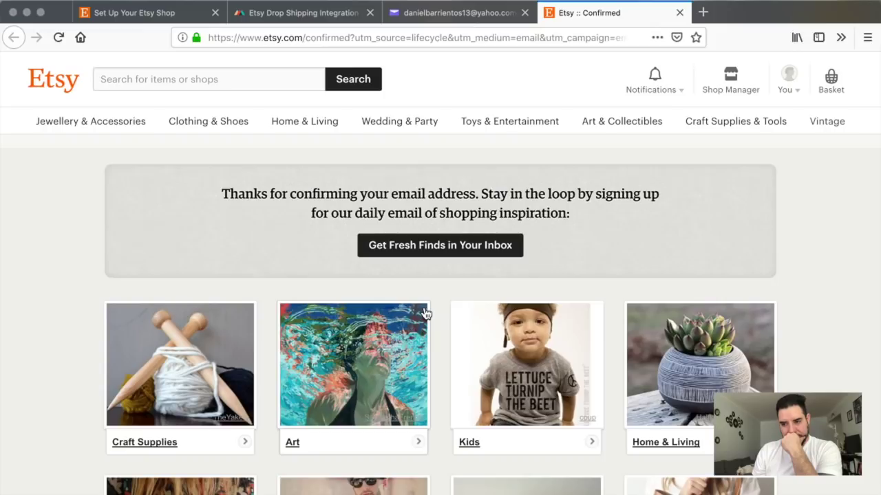
click(731, 75)
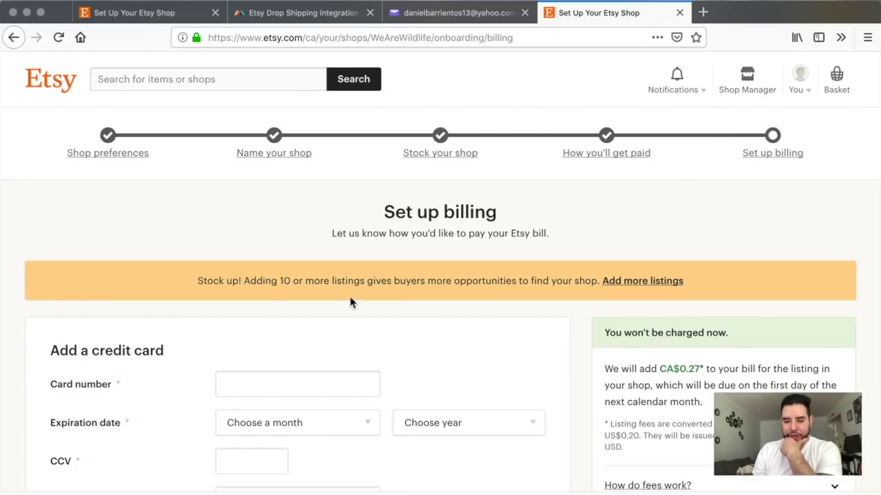
Step: Finish the billing address details and open the WeAreWildlife shop for editing
scroll(350, 301, down, 1)
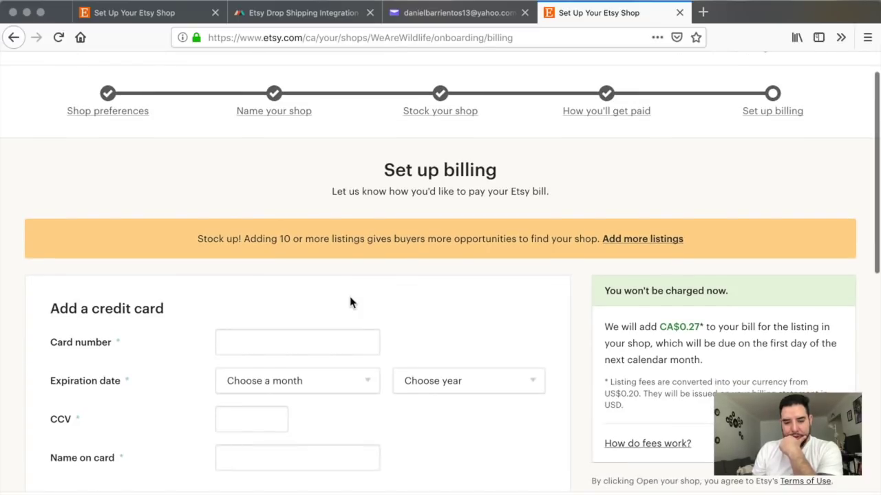
scroll(350, 302, down, 5)
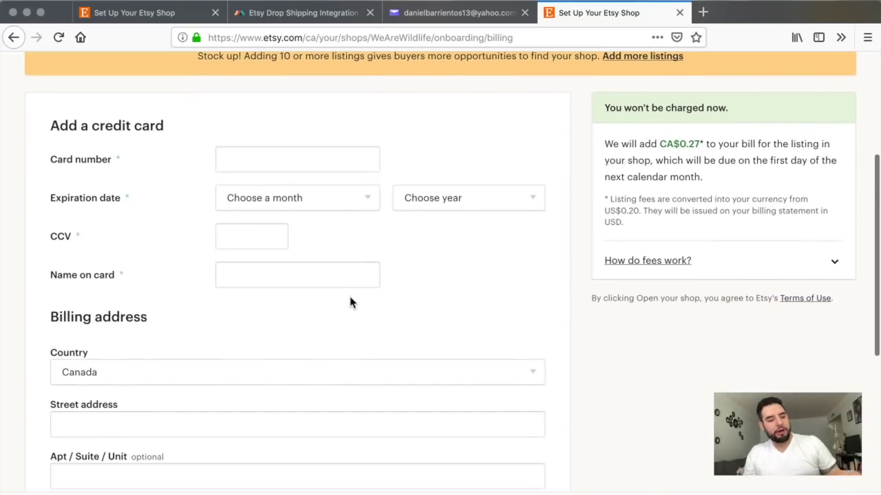
scroll(651, 203, up, 1)
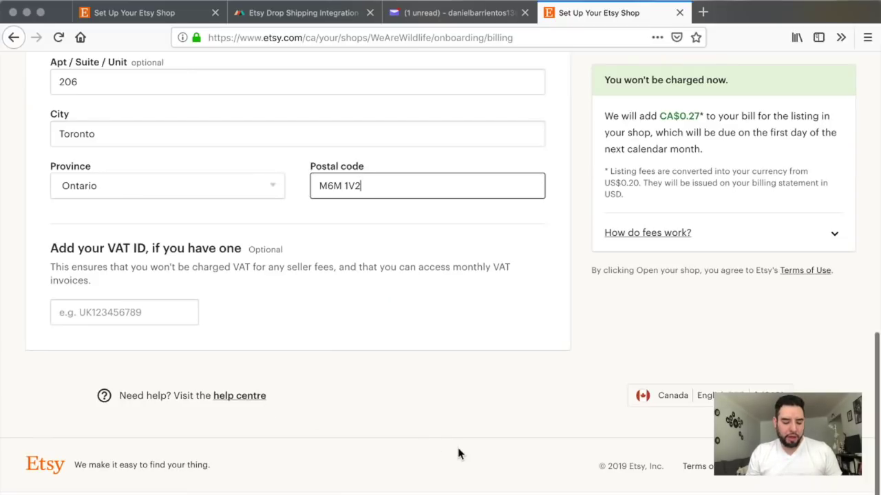
click(456, 494)
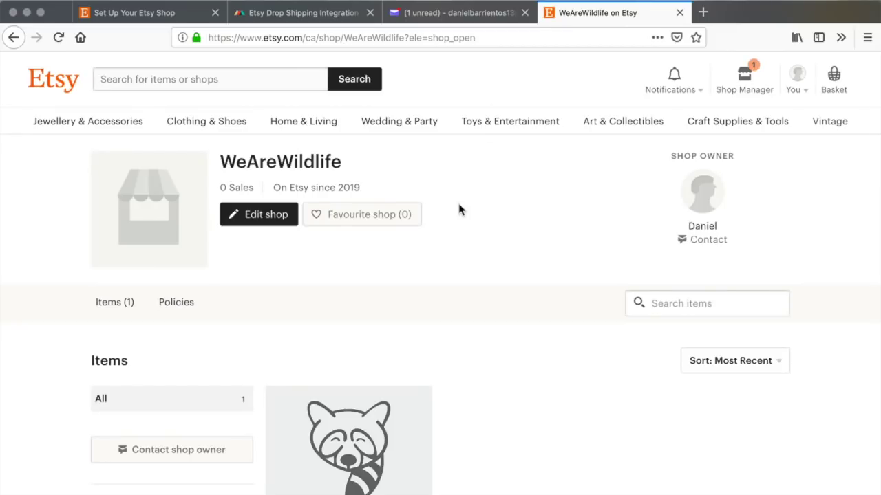
click(248, 219)
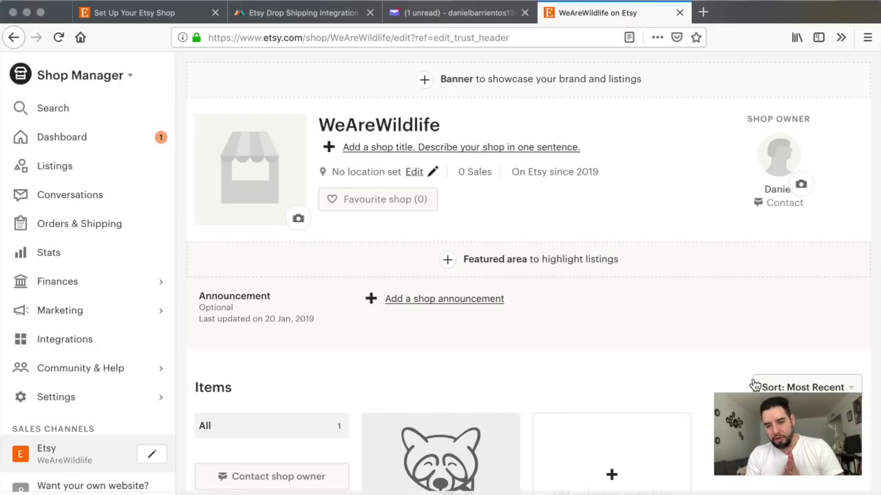
Step: Switch over to Canva's All Your Designs home in the other browser
click(453, 485)
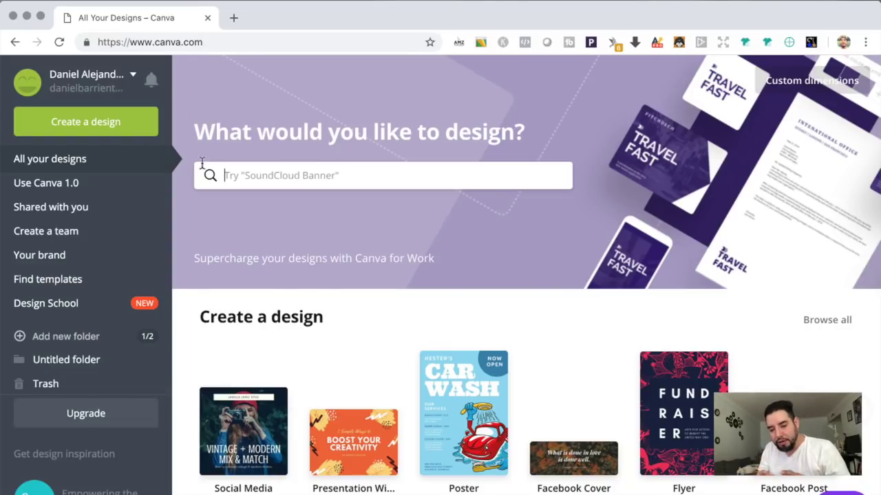
Step: Search 'etsy' and start a new Etsy Shop Icon design
text(etsy)
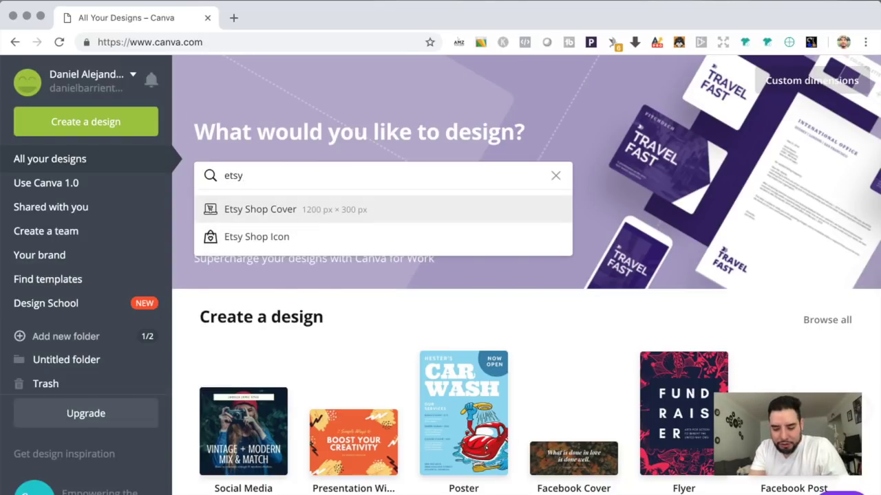
click(235, 239)
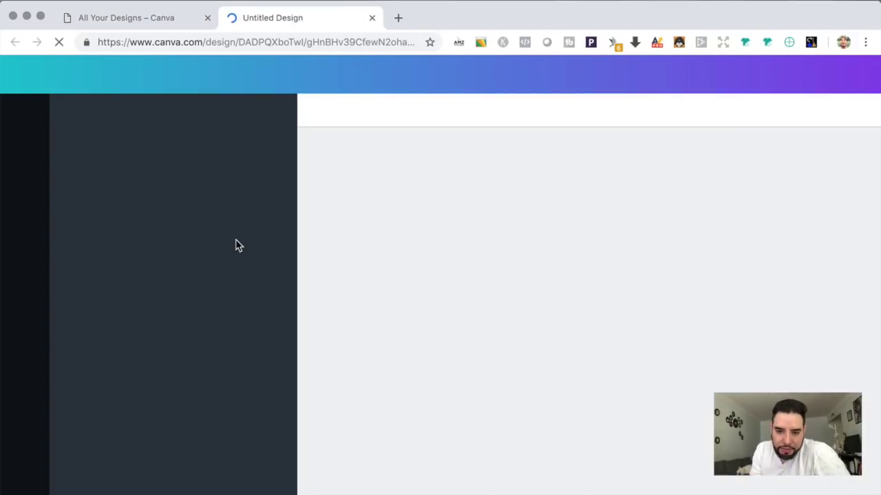
scroll(240, 348, down, 4)
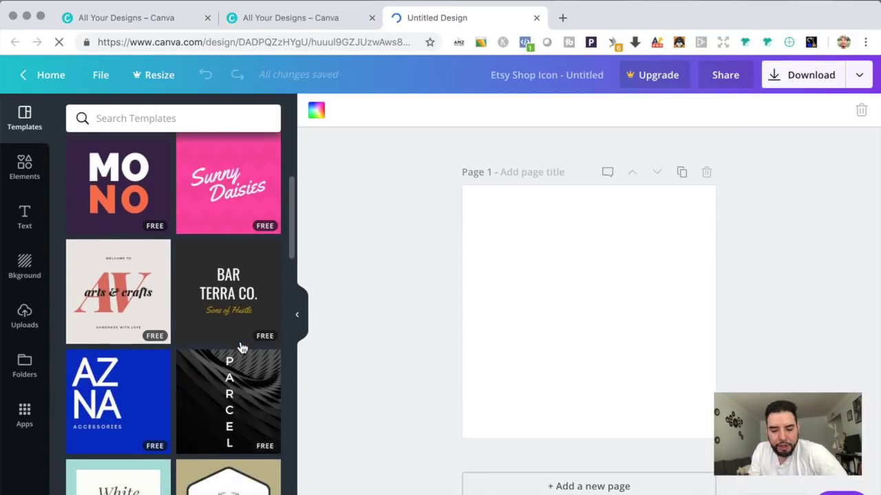
scroll(240, 348, down, 10)
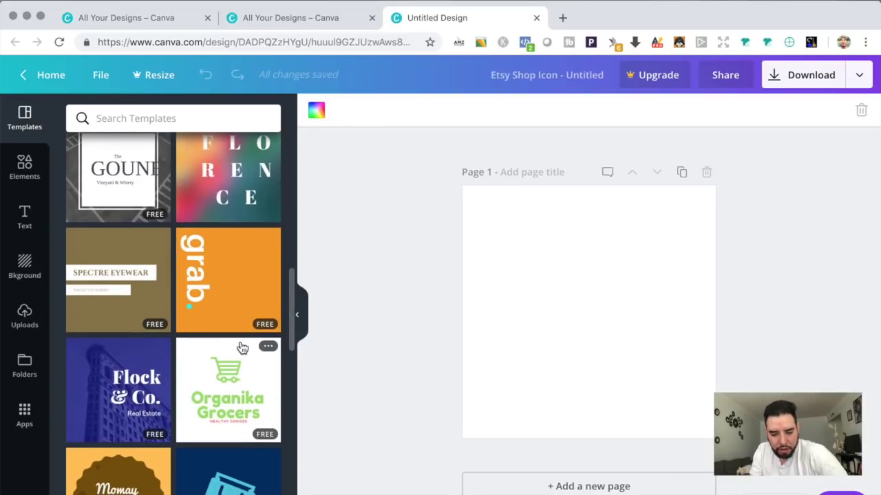
scroll(241, 347, down, 10)
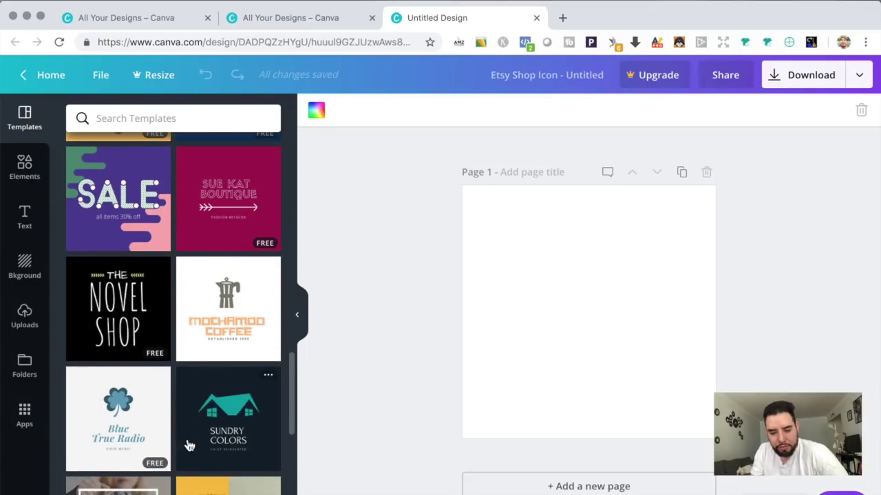
scroll(186, 445, down, 4)
scroll(188, 445, up, 2)
scroll(189, 446, up, 15)
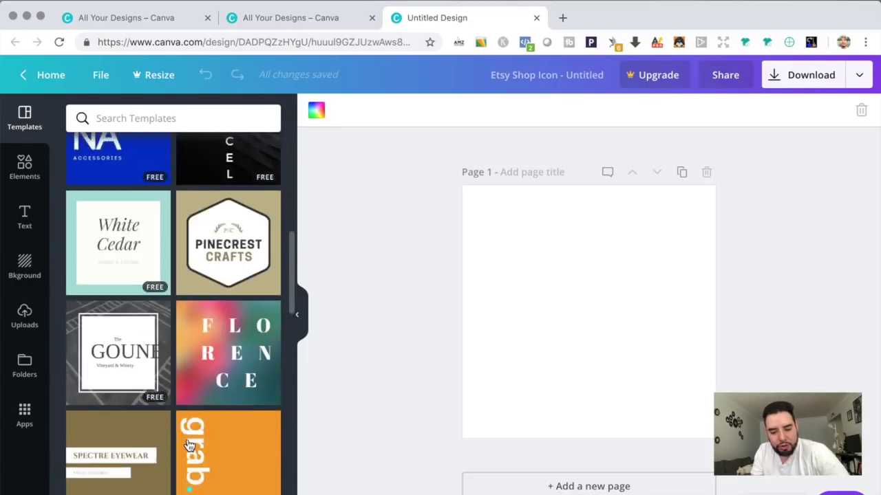
Step: Place the raccoon upload enlarged to fill the page, delete the small duplicate, and download as PNG
click(23, 323)
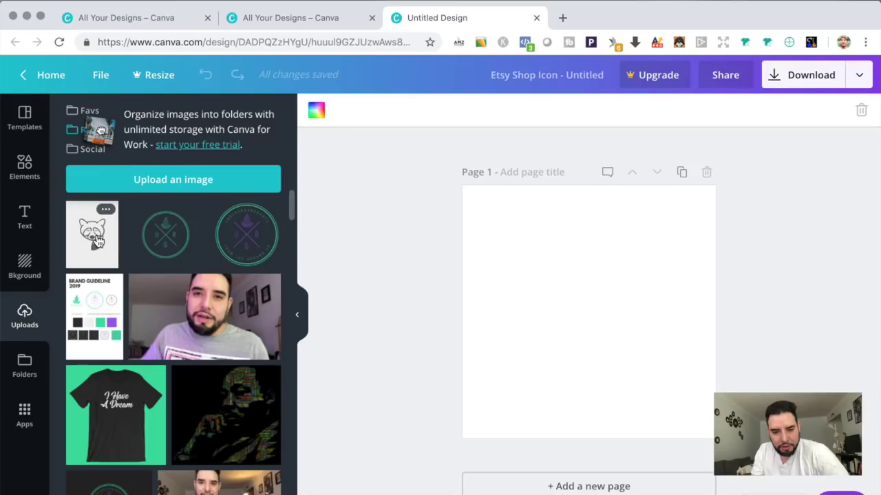
click(99, 240)
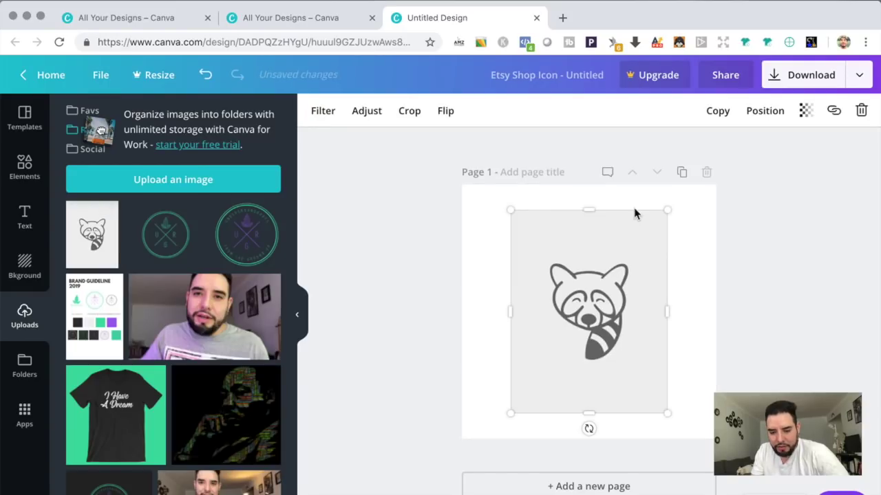
drag(664, 208, 750, 158)
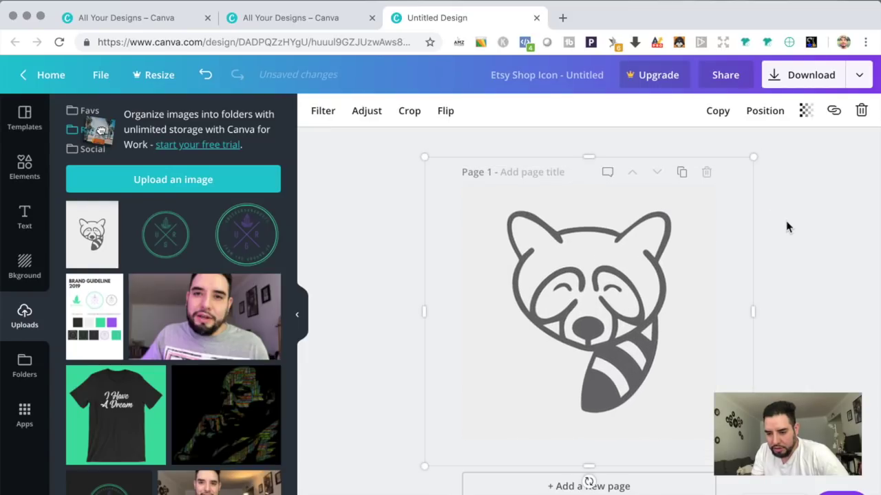
click(805, 245)
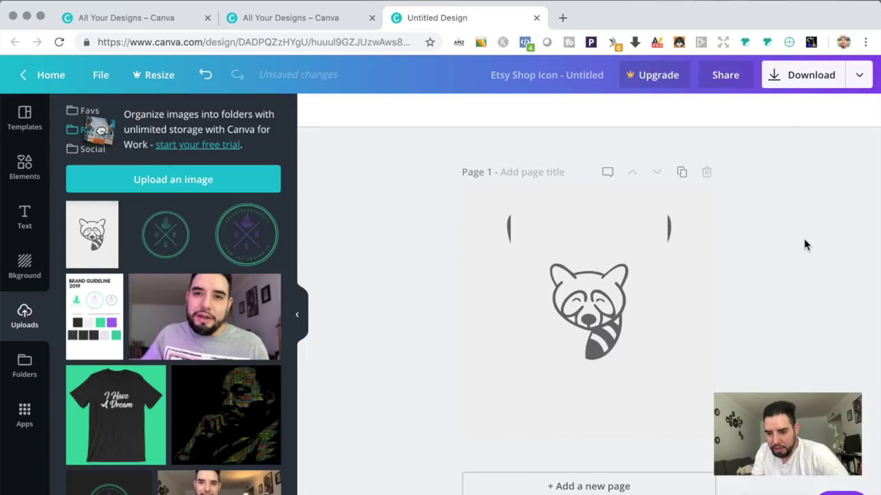
click(510, 231)
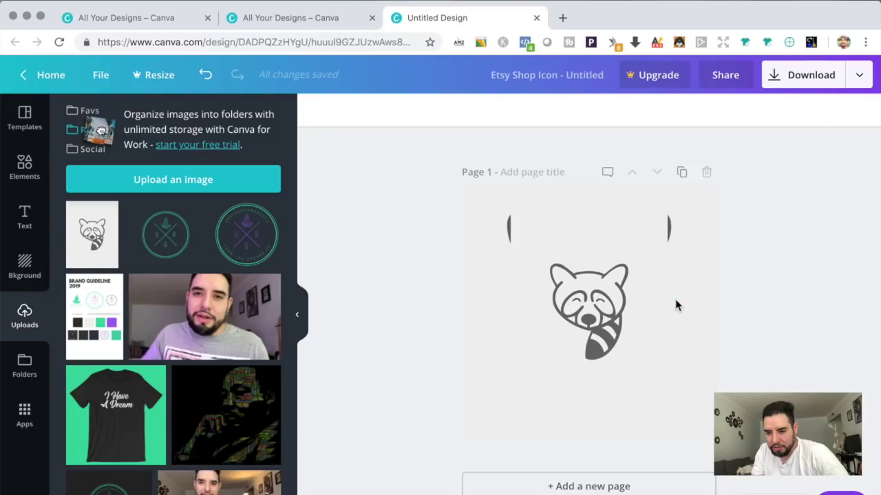
click(611, 300)
key(Delete)
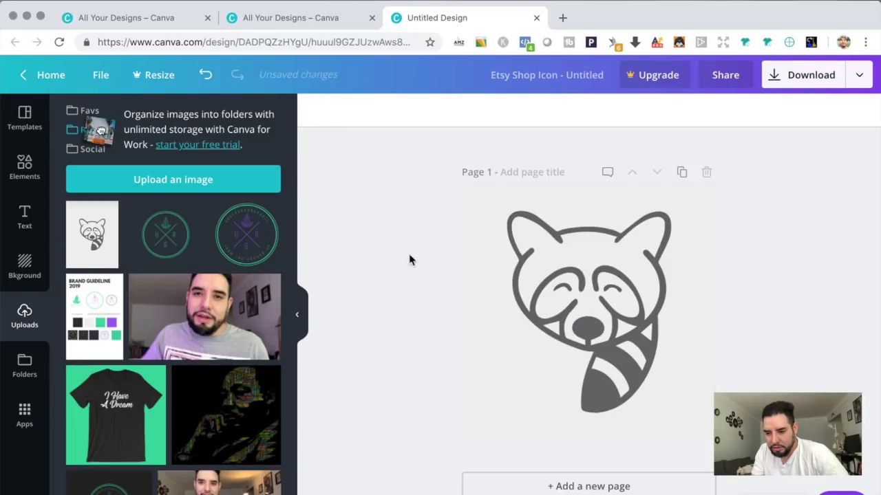
click(774, 77)
click(736, 234)
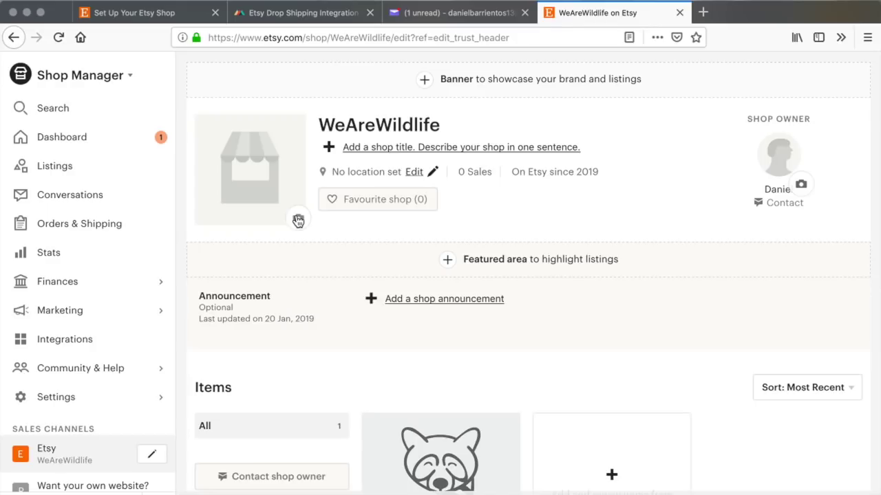
Step: Upload Untitled design.png as the WeAreWildlife shop icon, keeping the default crop
click(298, 221)
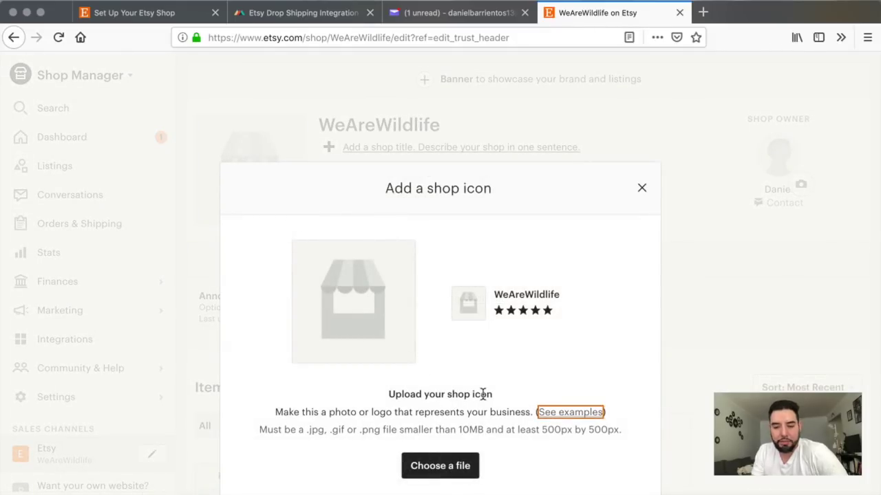
click(448, 470)
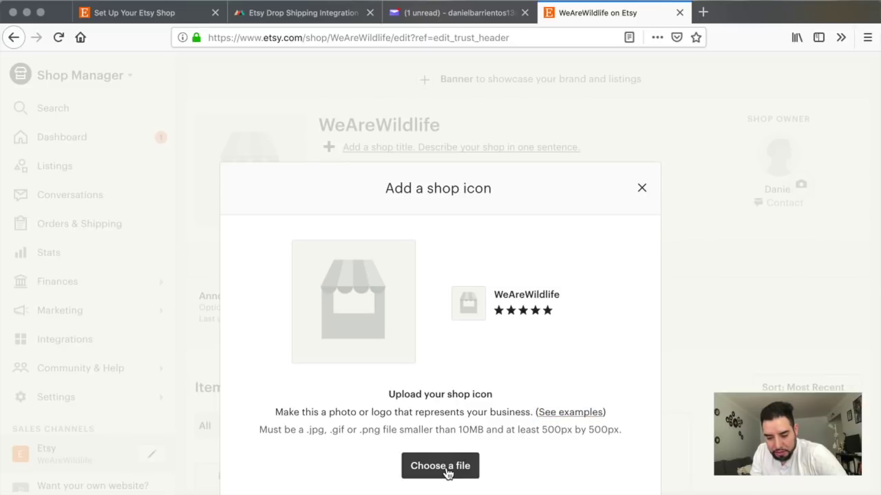
click(344, 114)
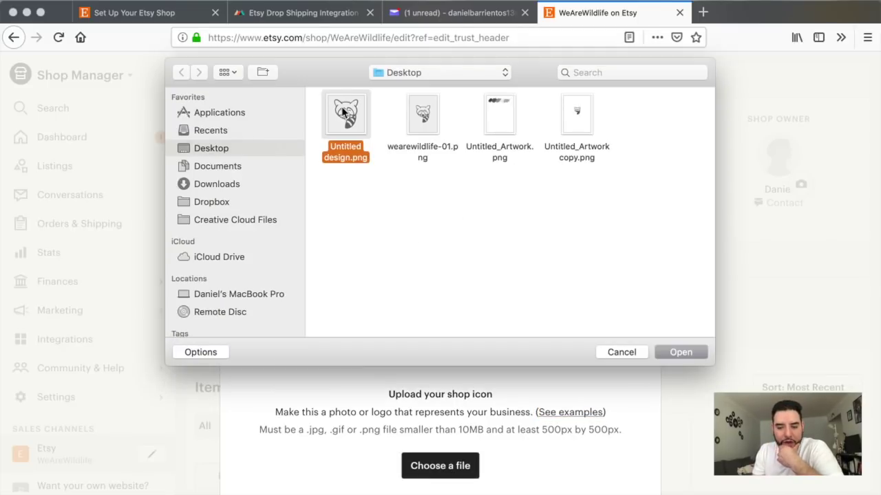
click(679, 355)
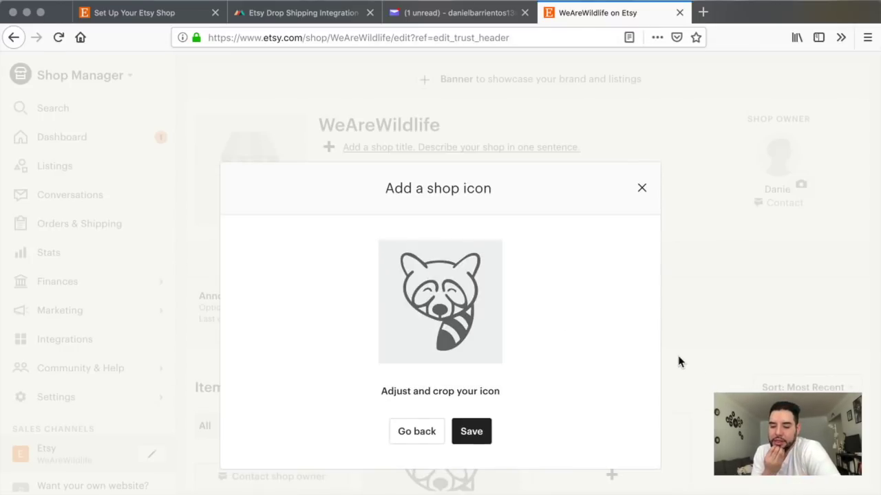
click(472, 434)
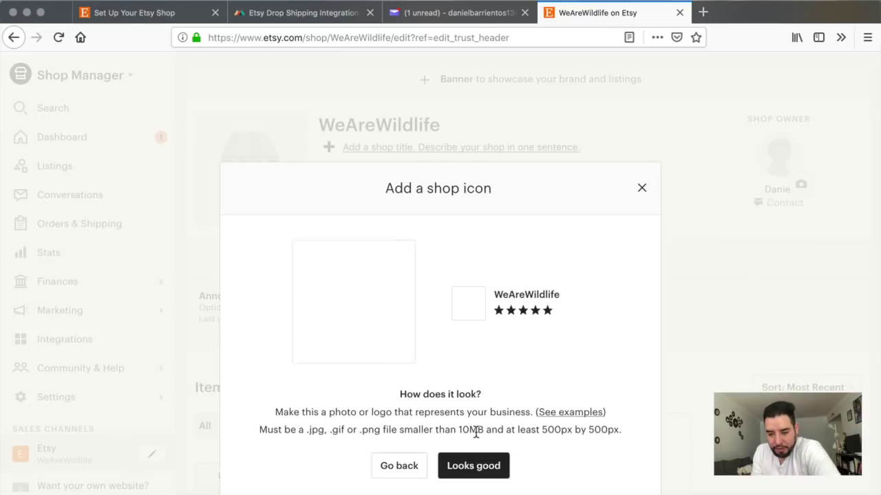
click(472, 468)
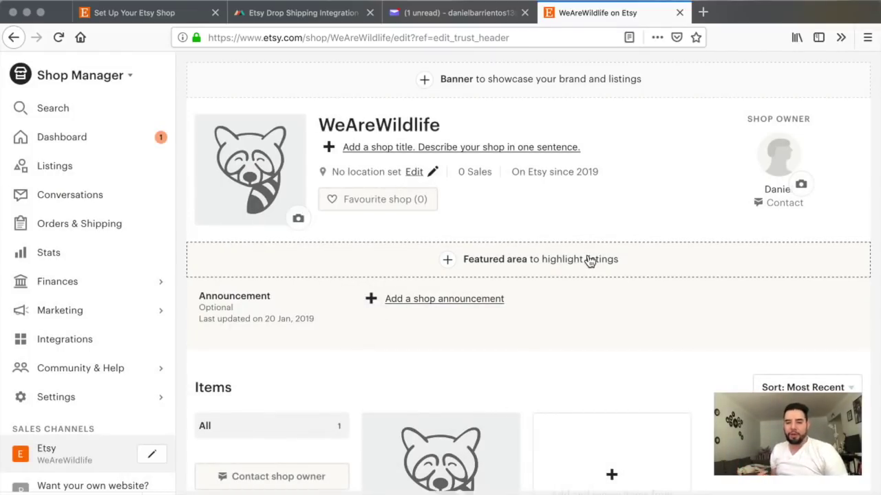
Step: Switch the shop header to the Big Banner layout
click(424, 82)
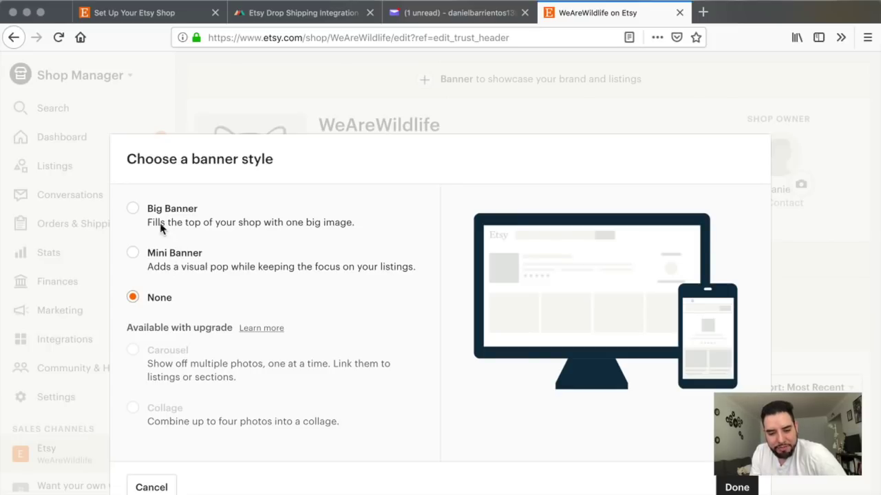
click(137, 214)
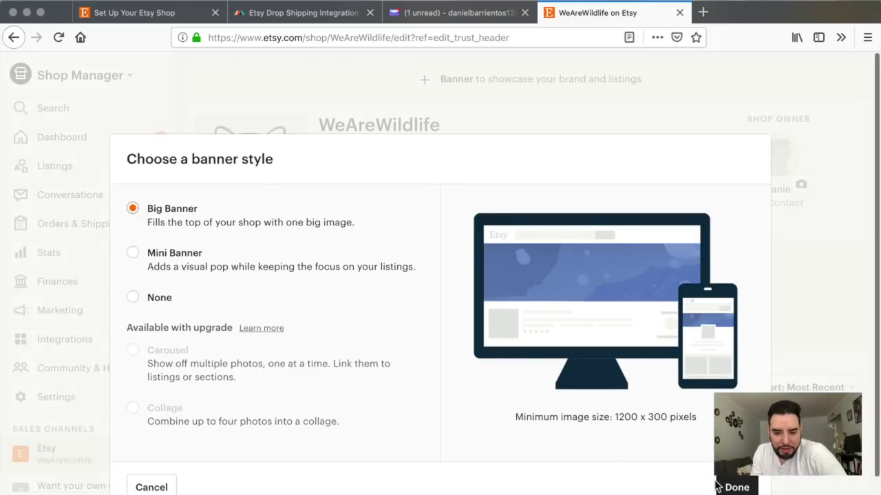
click(736, 487)
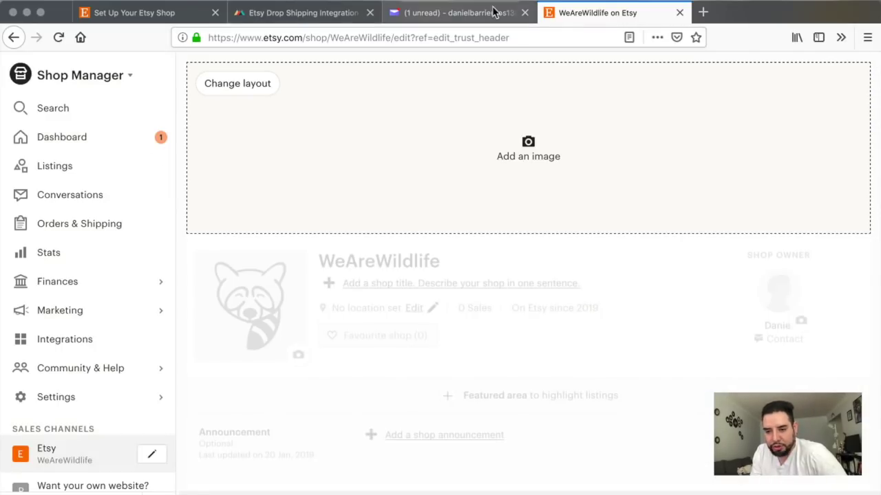
double_click(737, 14)
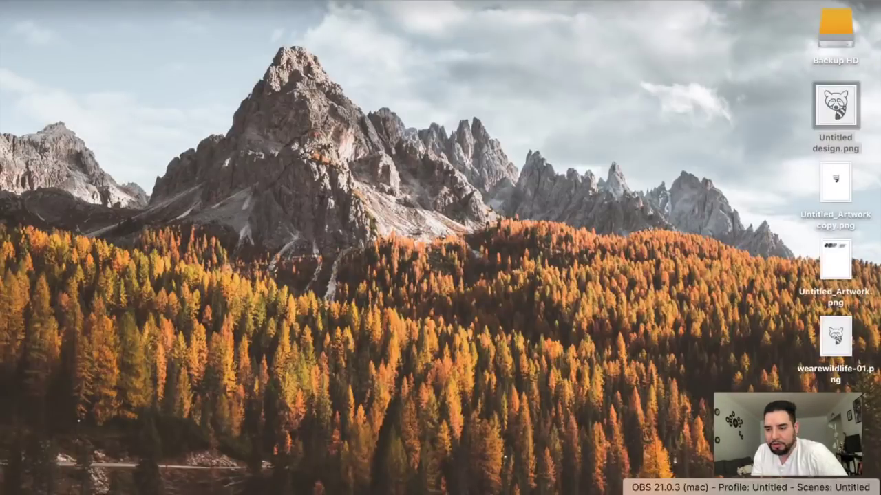
Step: Create a Canva Etsy Shop Cover design and apply the Recycled Pine & Oak template from the Templates panel
click(786, 492)
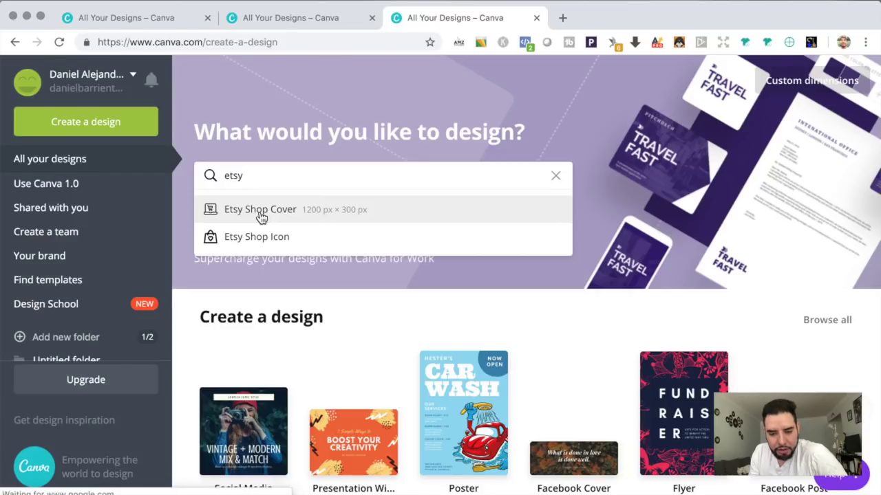
click(261, 216)
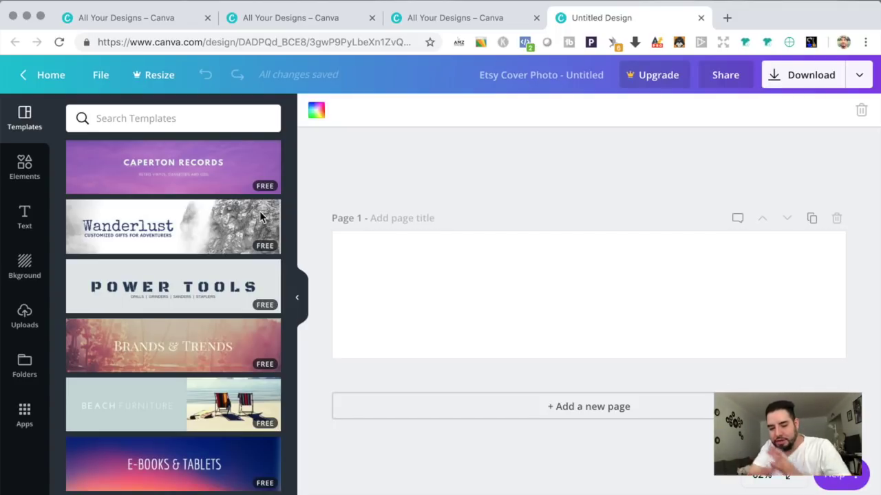
scroll(167, 313, down, 5)
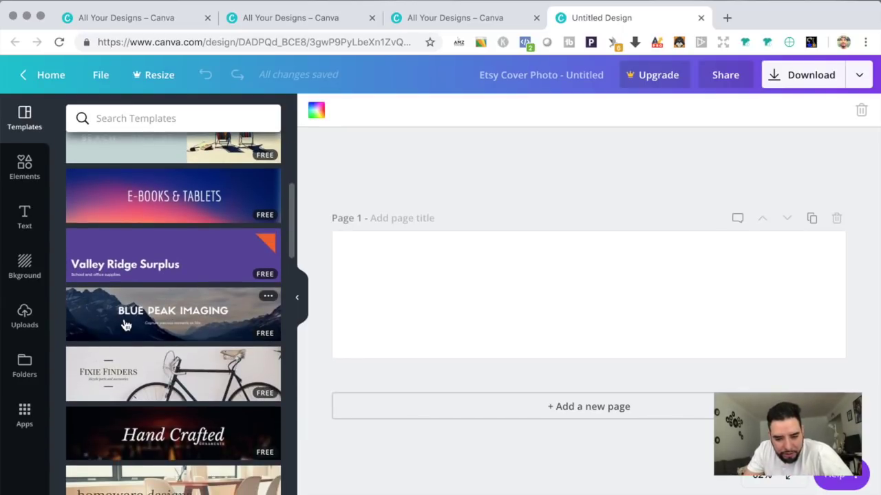
scroll(172, 347, down, 7)
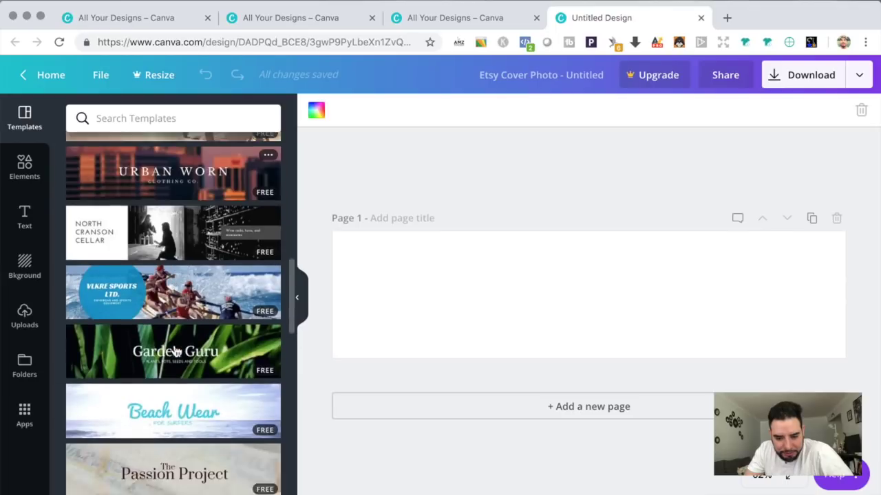
scroll(175, 351, down, 1)
scroll(177, 365, down, 4)
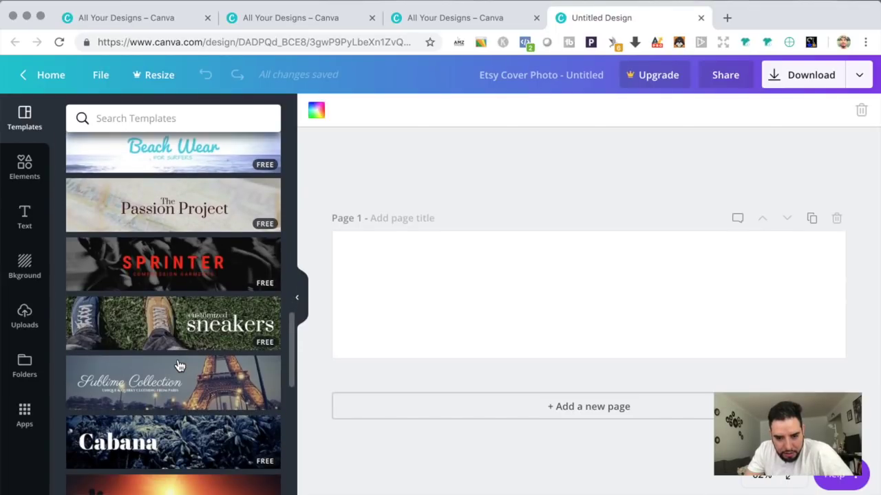
scroll(179, 366, down, 4)
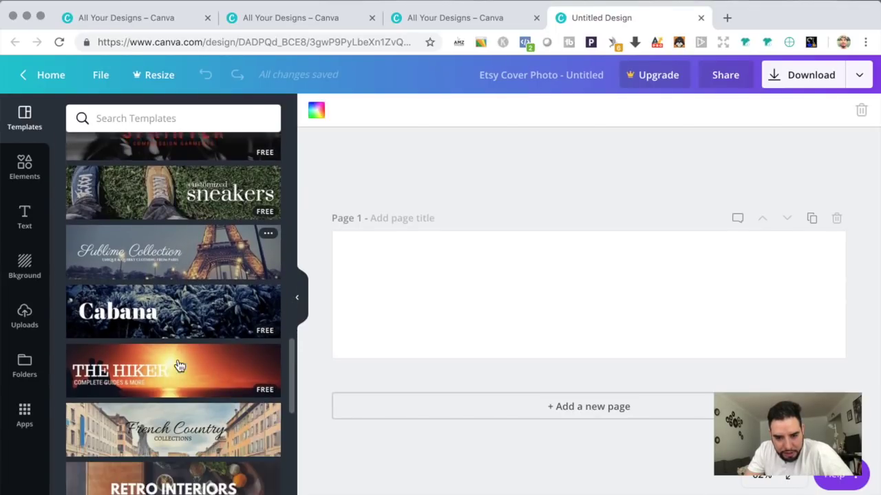
scroll(178, 365, down, 4)
scroll(178, 365, down, 4)
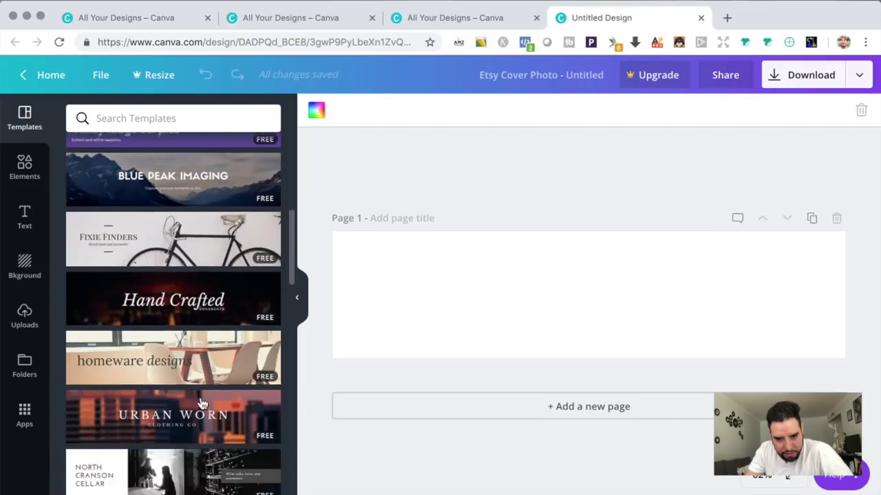
scroll(202, 403, down, 13)
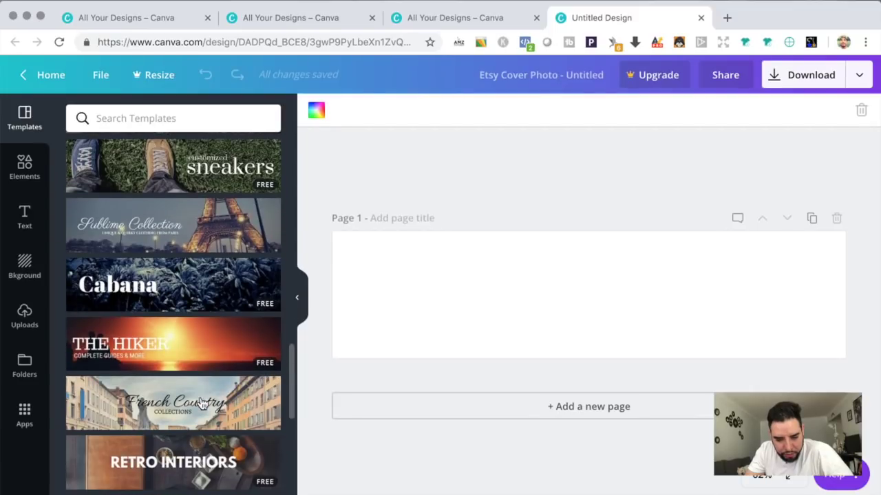
scroll(202, 404, down, 5)
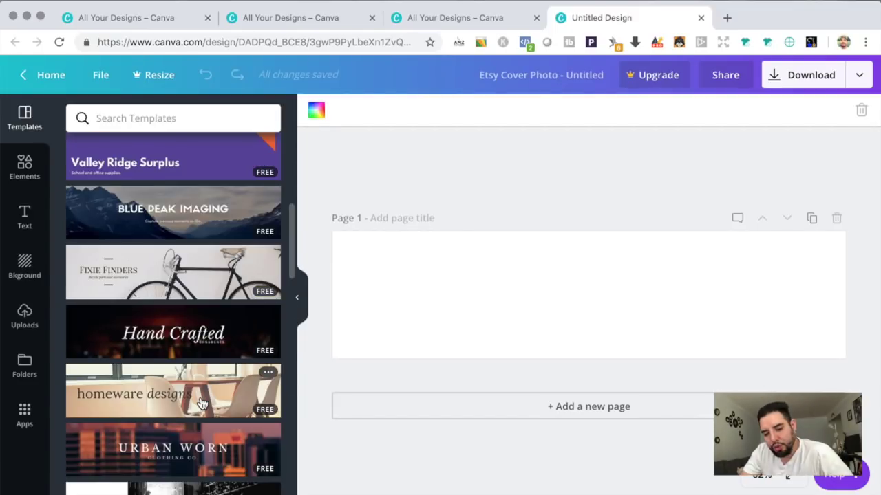
scroll(201, 404, down, 5)
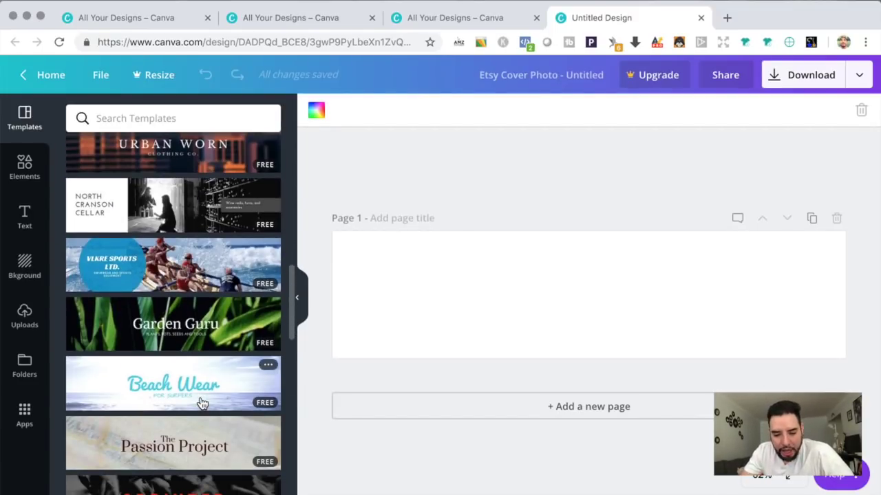
scroll(202, 404, down, 3)
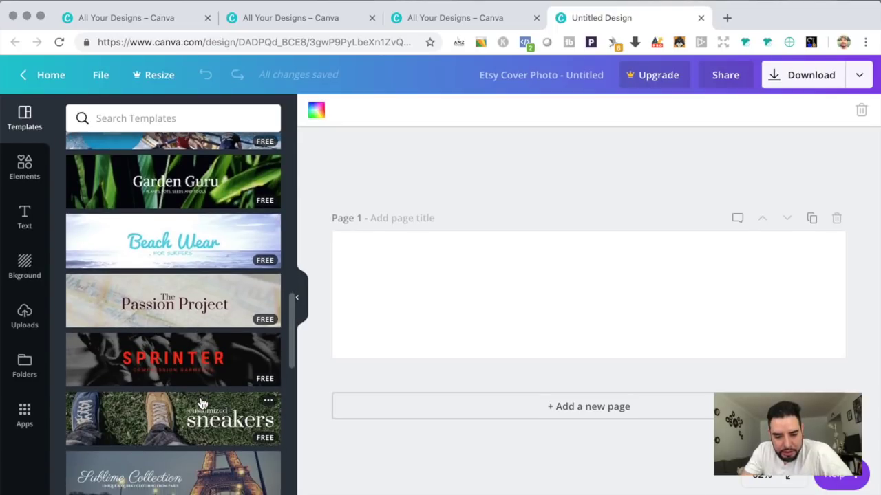
scroll(202, 404, down, 5)
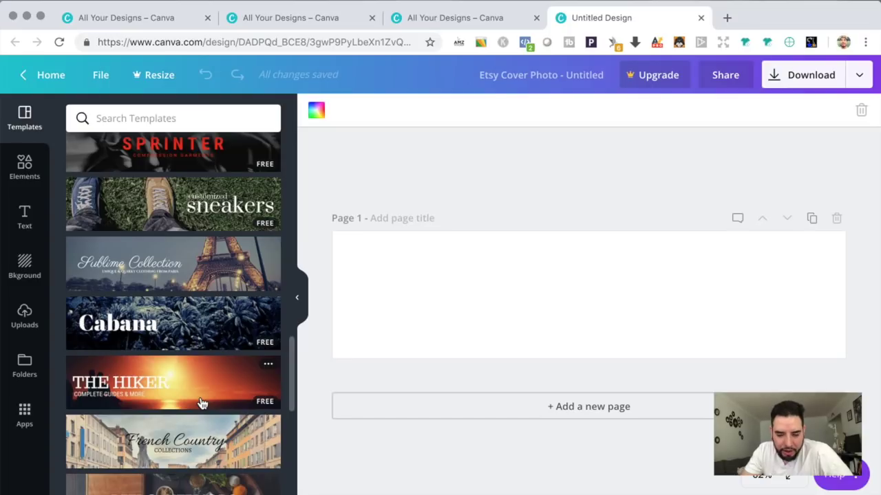
scroll(202, 404, down, 3)
scroll(184, 342, up, 1)
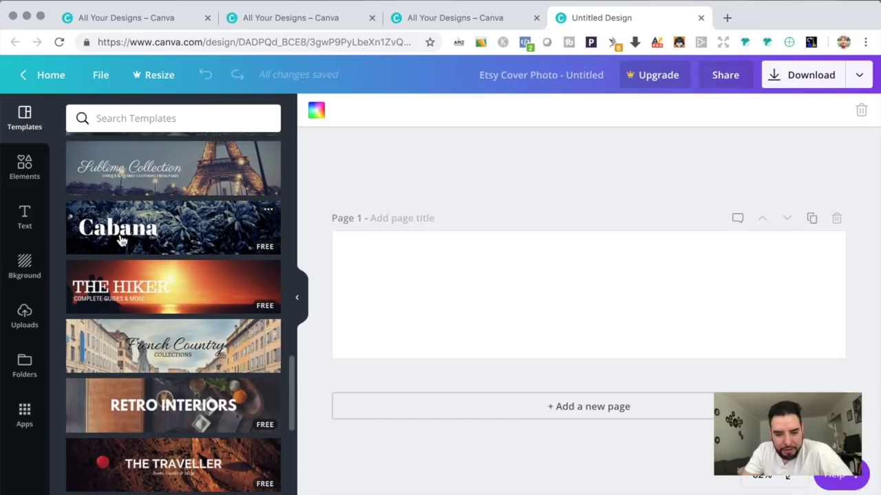
scroll(130, 263, down, 8)
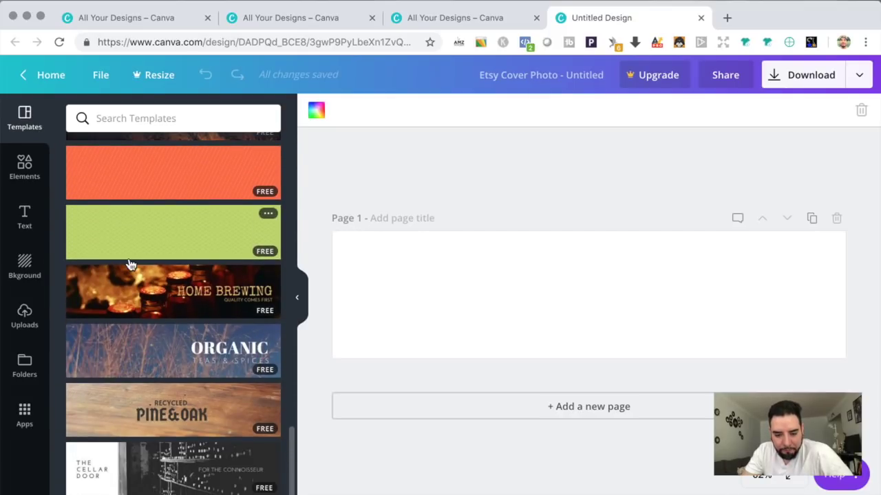
click(167, 417)
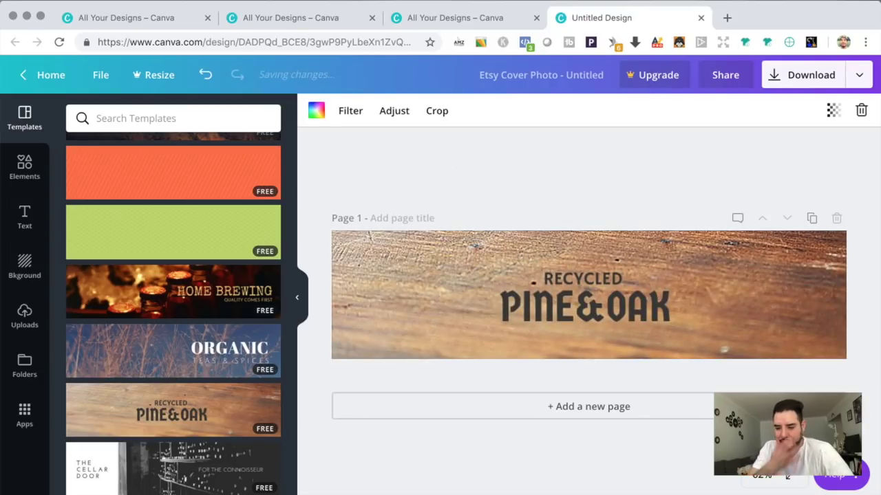
click(727, 17)
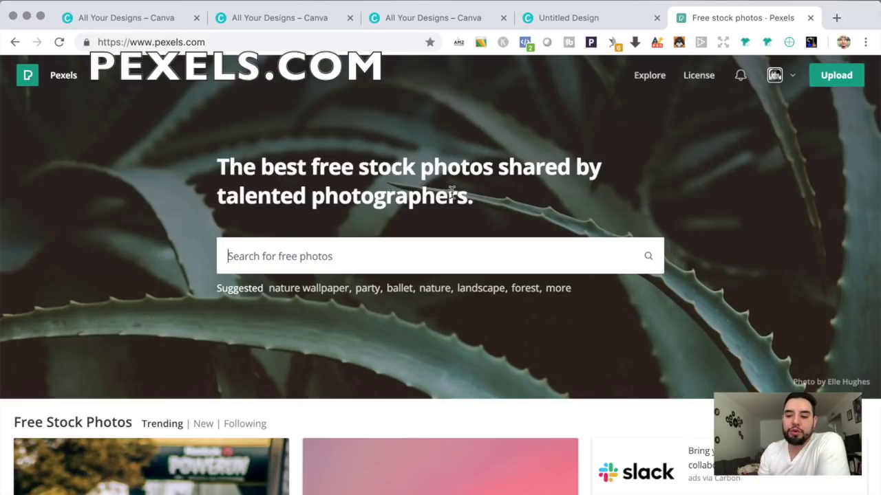
Step: Log in to the Pexels account through the profile menu
mouse_move(774, 77)
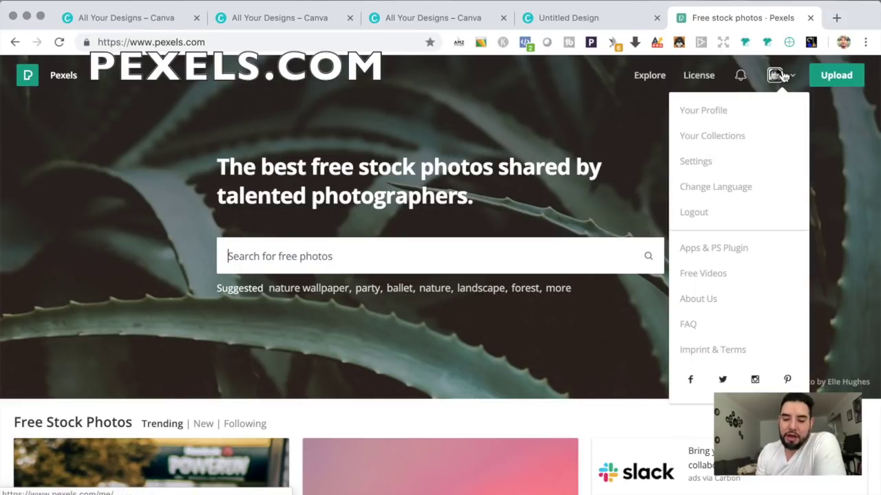
click(741, 110)
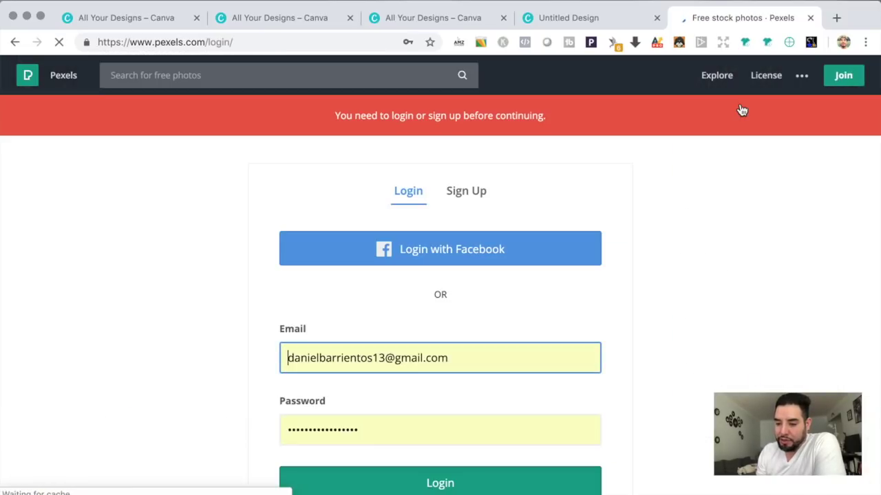
click(435, 482)
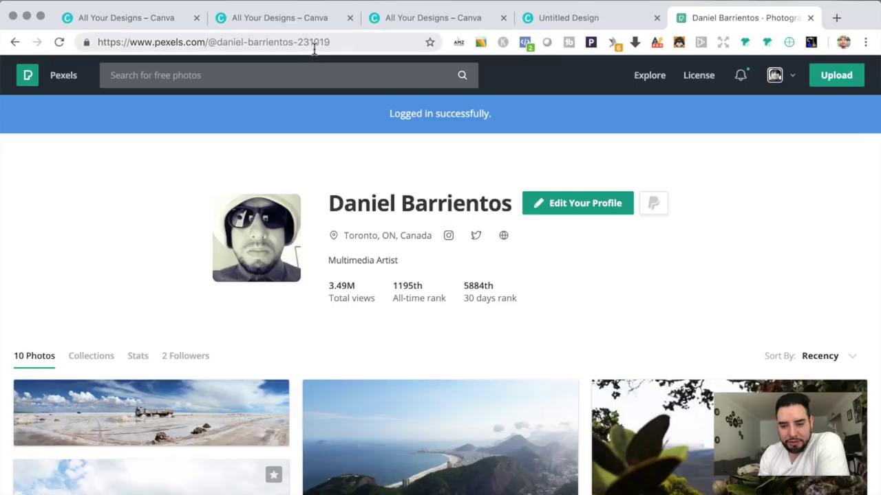
Step: Search Pexels for 'wildlife' photos
scroll(438, 181, down, 1)
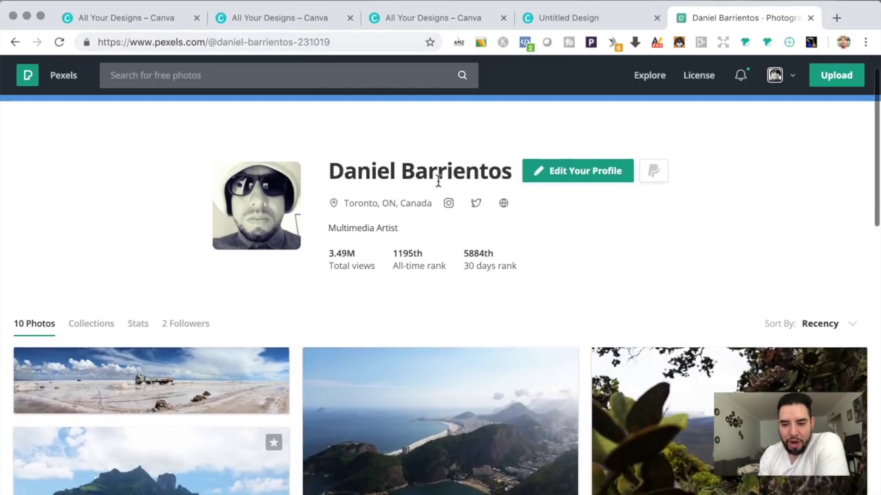
scroll(440, 286, down, 8)
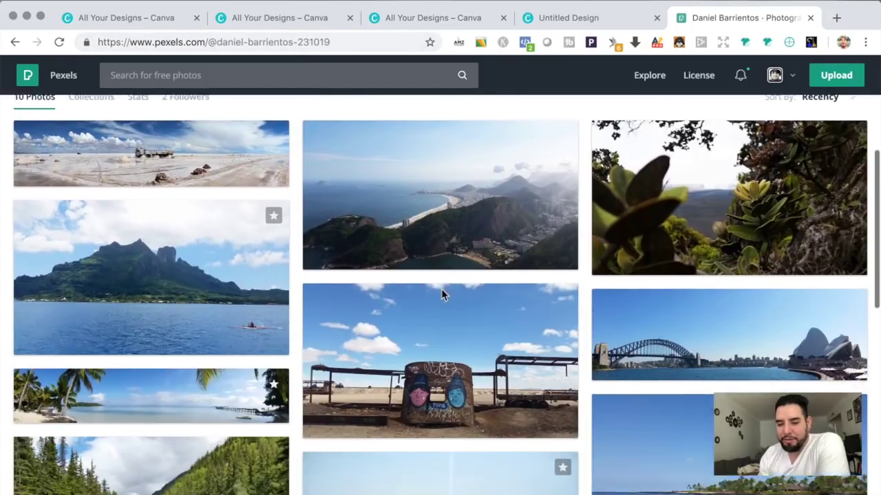
scroll(442, 296, down, 10)
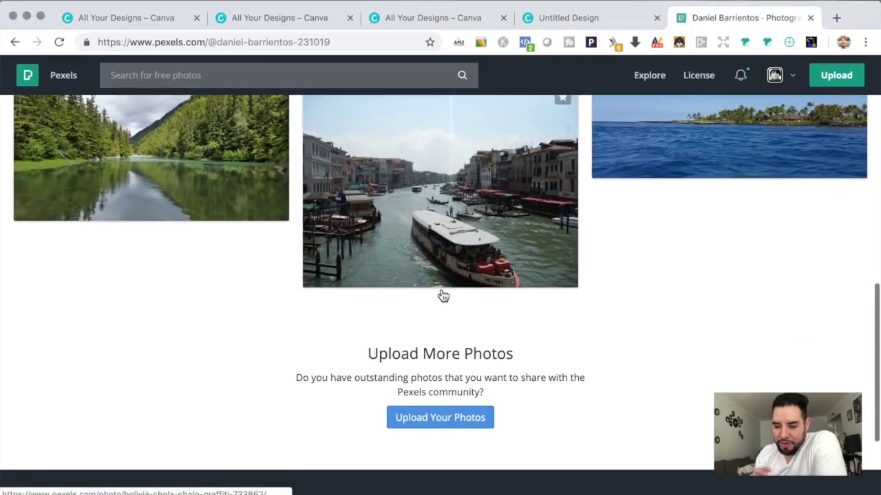
scroll(443, 296, up, 20)
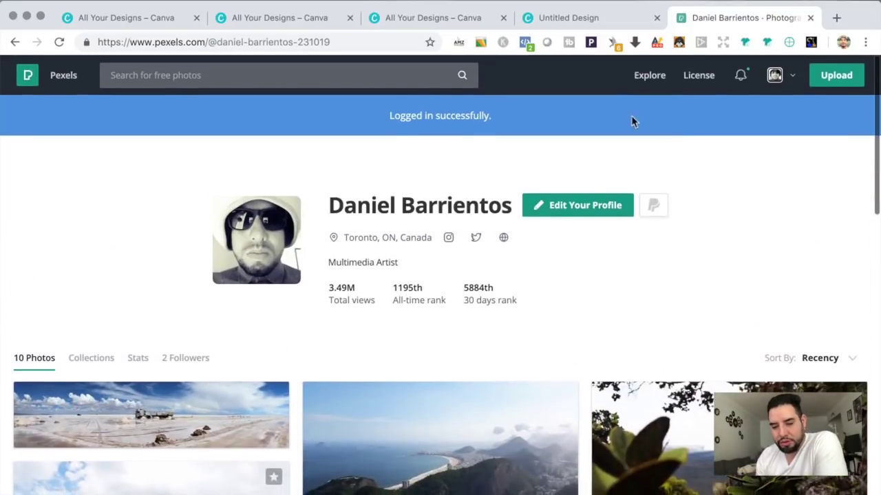
click(250, 73)
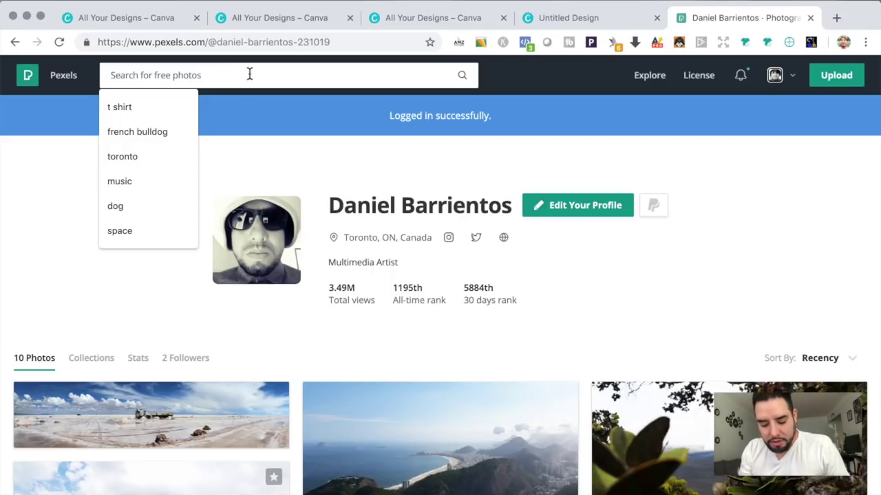
text(wildlif)
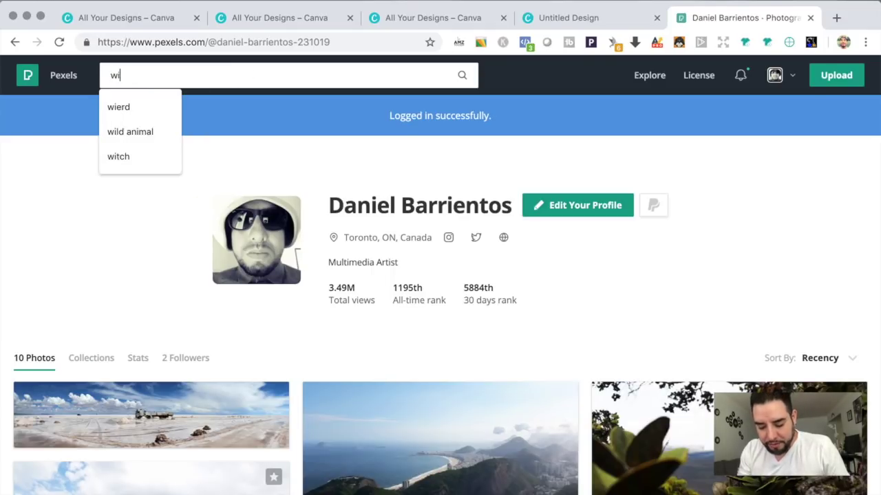
key(Return)
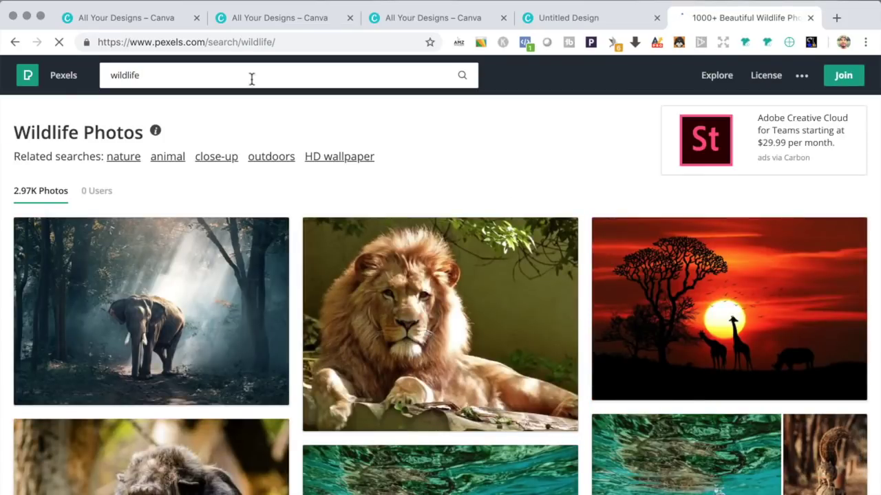
Step: Browse the wildlife results, then search for 'forest' photos instead
scroll(390, 182, down, 10)
scroll(390, 182, down, 15)
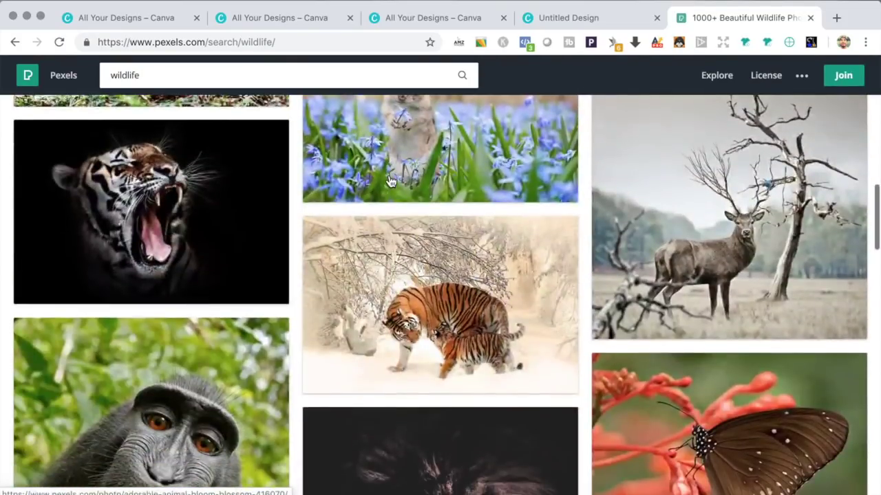
scroll(390, 181, down, 15)
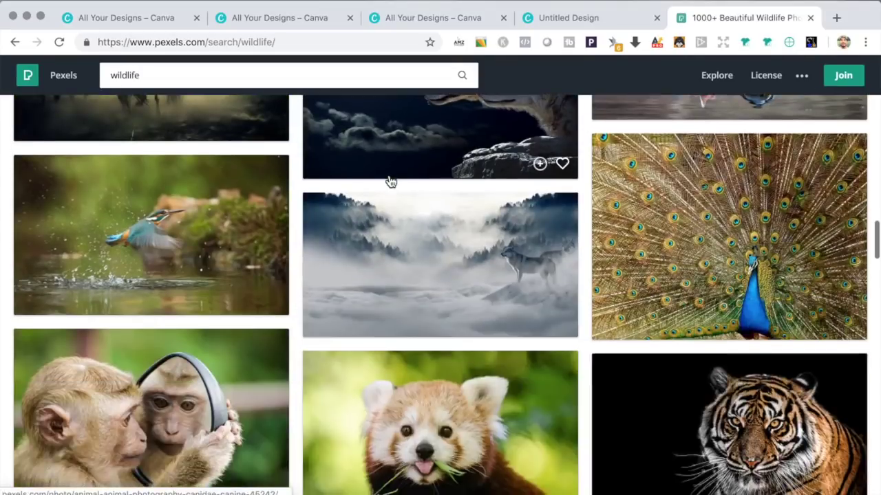
scroll(390, 181, up, 3)
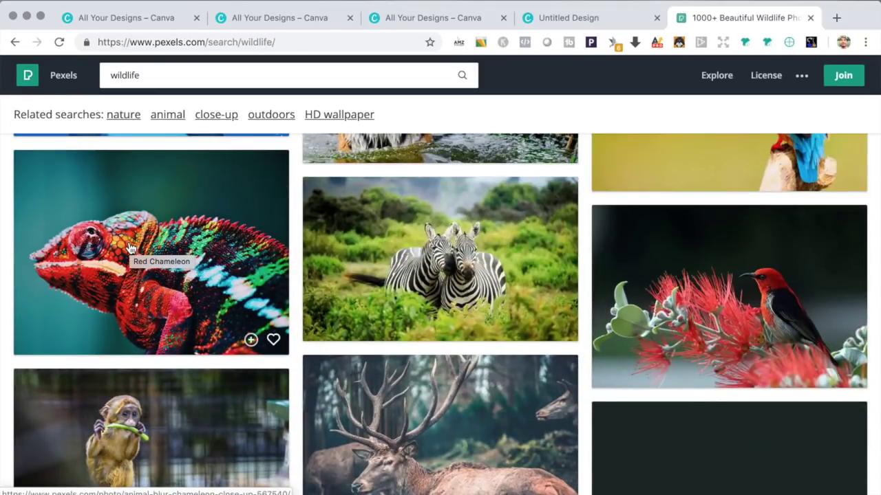
scroll(129, 249, down, 10)
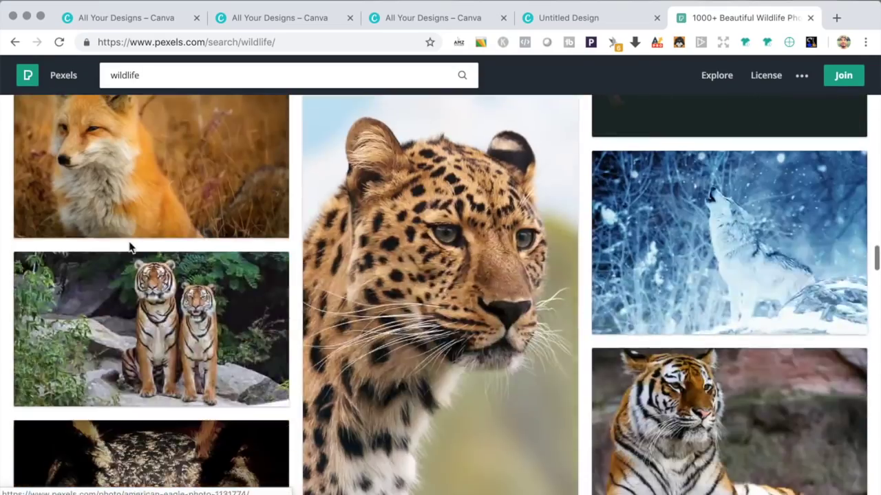
scroll(130, 248, down, 15)
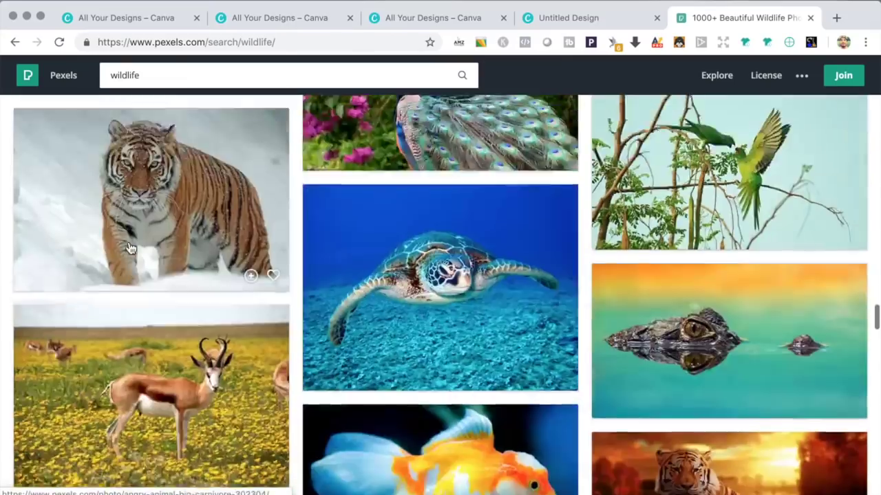
scroll(129, 248, down, 15)
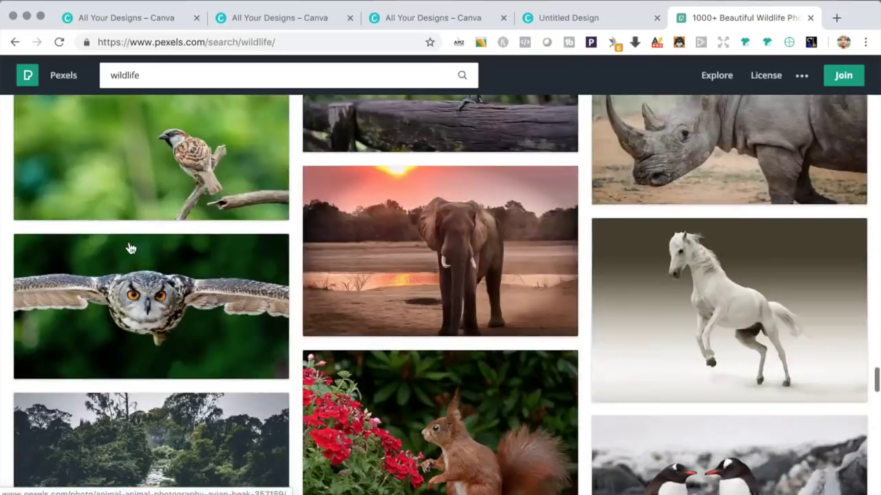
scroll(130, 248, down, 5)
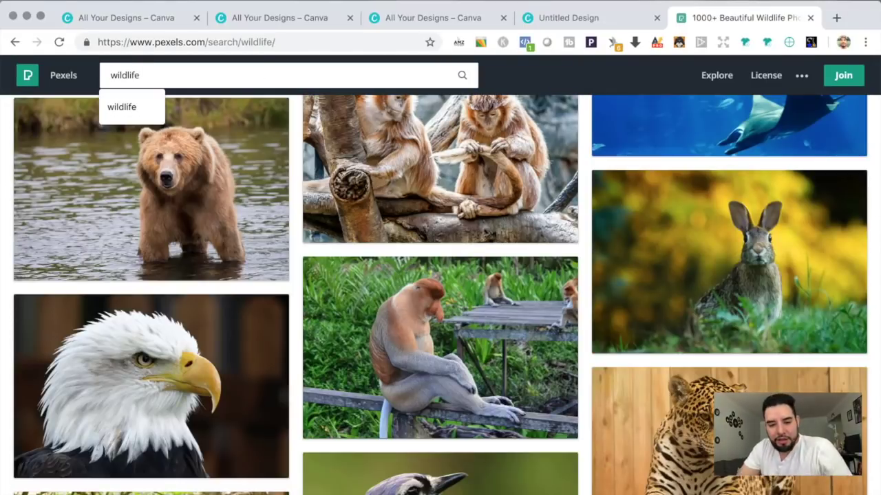
key(ctrl+a)
text(forest)
key(Return)
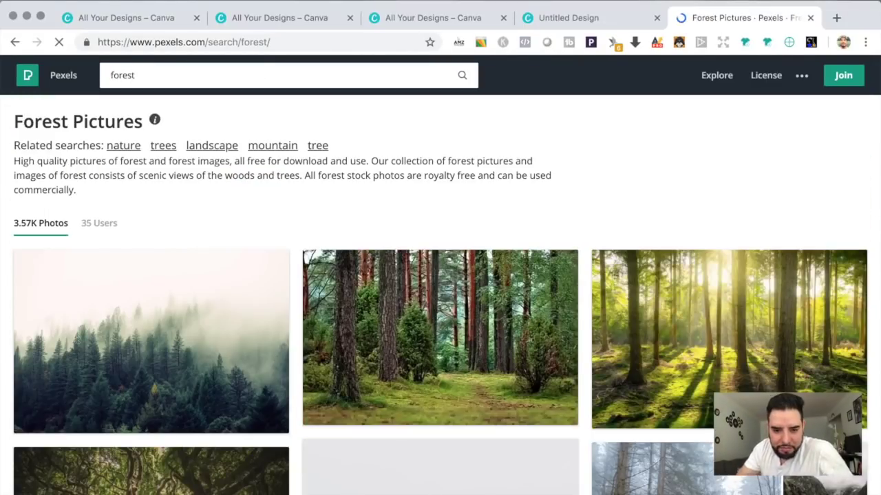
Step: Download the flock-of-birds pine forest photo and close the Pexels tab
scroll(304, 197, down, 4)
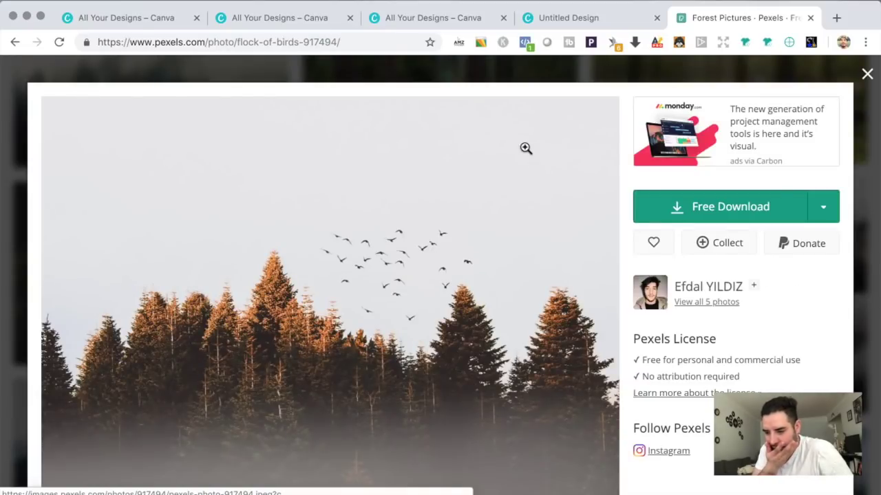
click(721, 206)
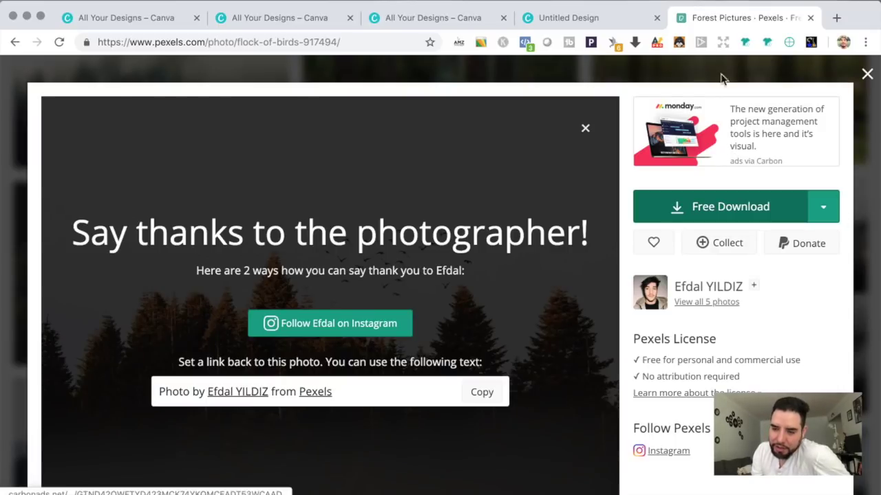
click(810, 18)
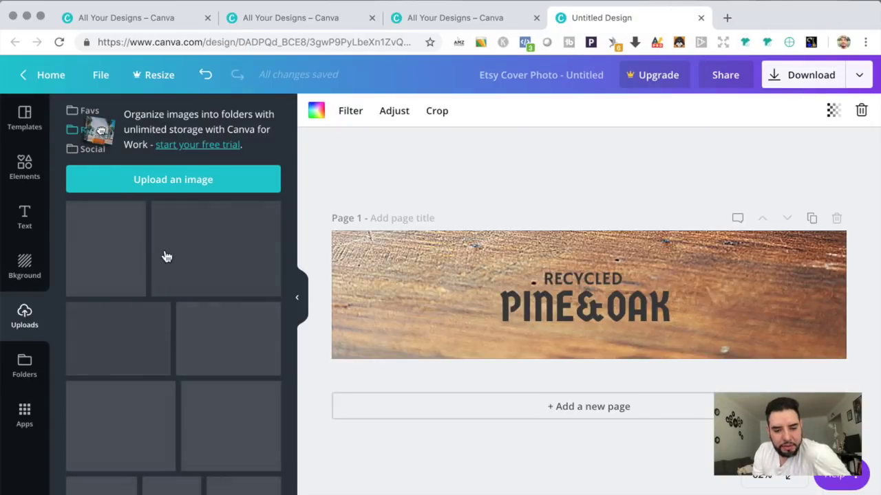
Step: Upload the downloaded forest photo and place it on the Etsy cover
click(169, 180)
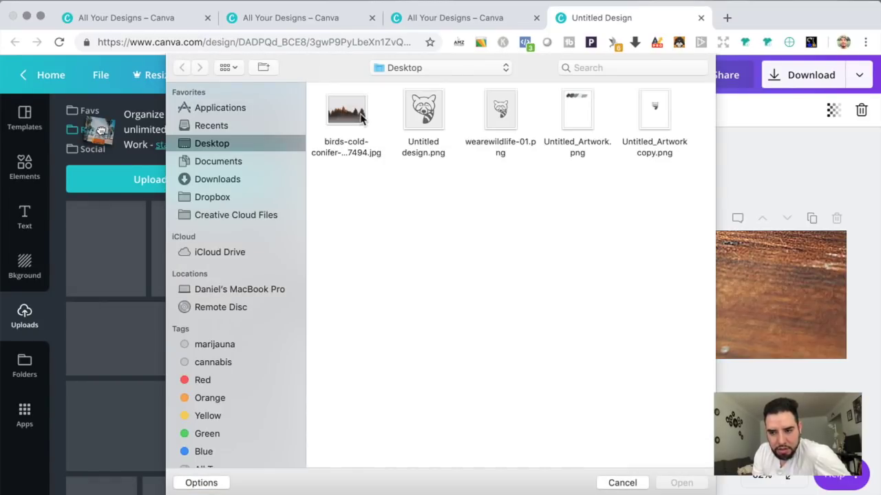
click(347, 113)
click(681, 482)
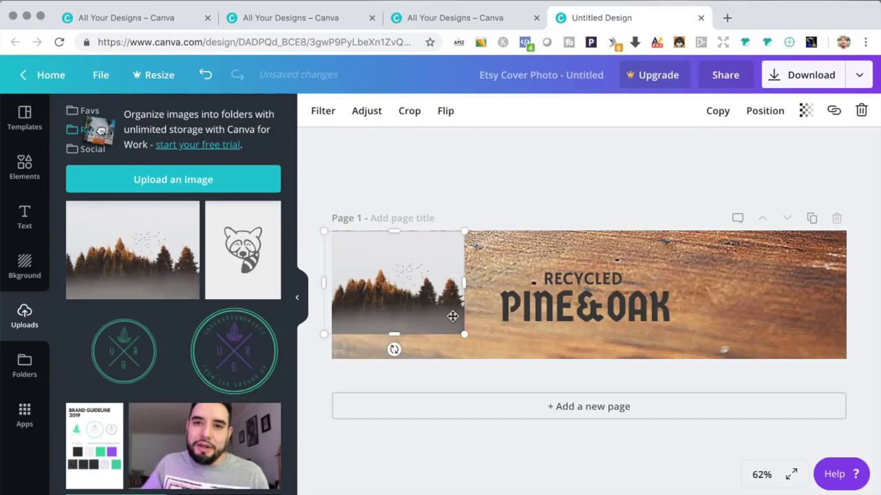
Step: Enlarge and reposition the forest photo so it fills the whole banner
drag(673, 416, 856, 477)
drag(731, 314, 738, 258)
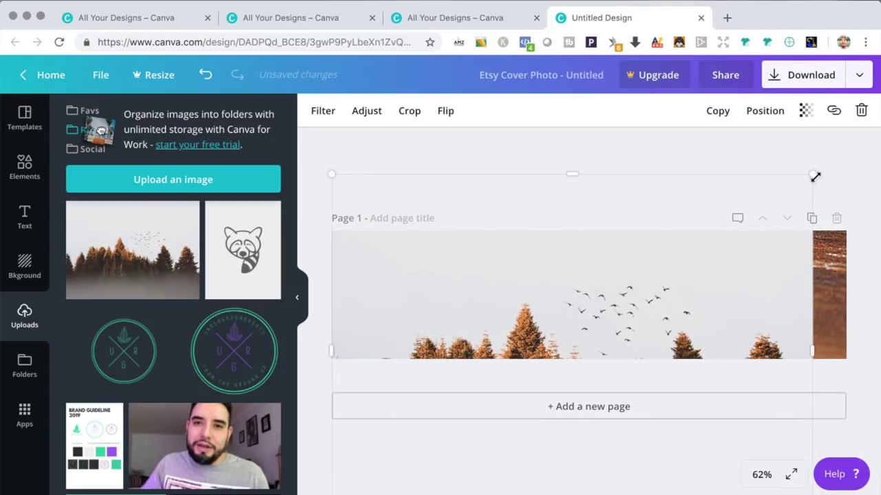
drag(817, 174, 873, 131)
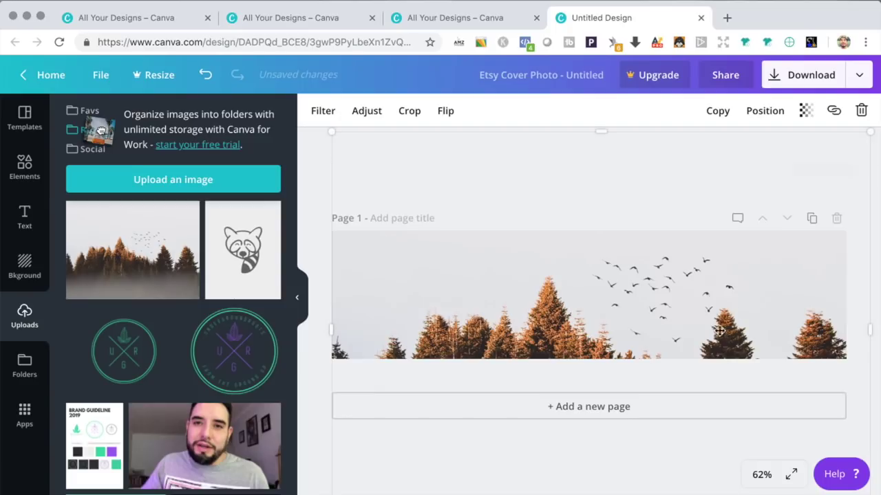
drag(713, 331, 705, 301)
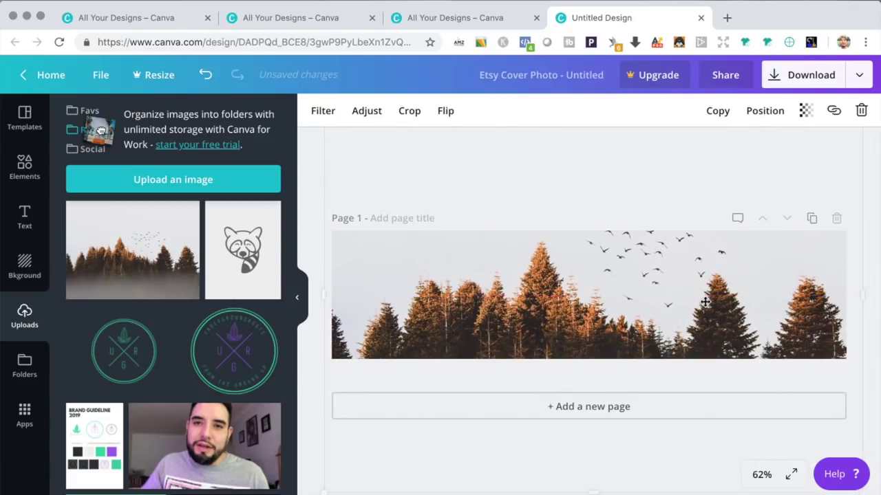
click(758, 113)
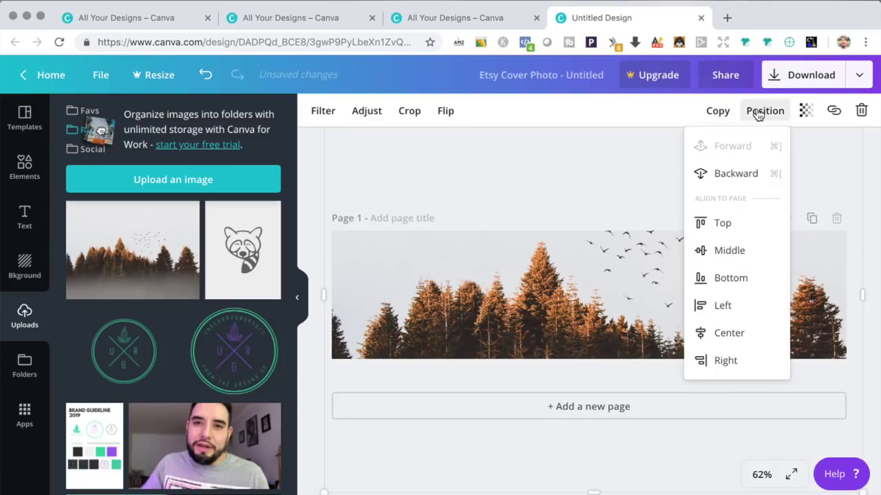
Step: Send the forest photo behind all the template text
click(726, 180)
click(727, 179)
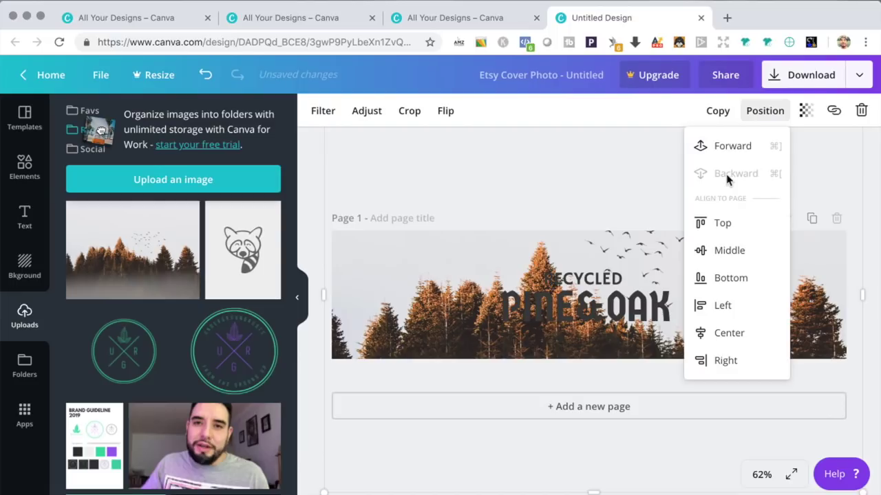
click(597, 158)
Step: Replace the PINE&OAK headline with 'WE ARE WILDLIFE'
click(568, 307)
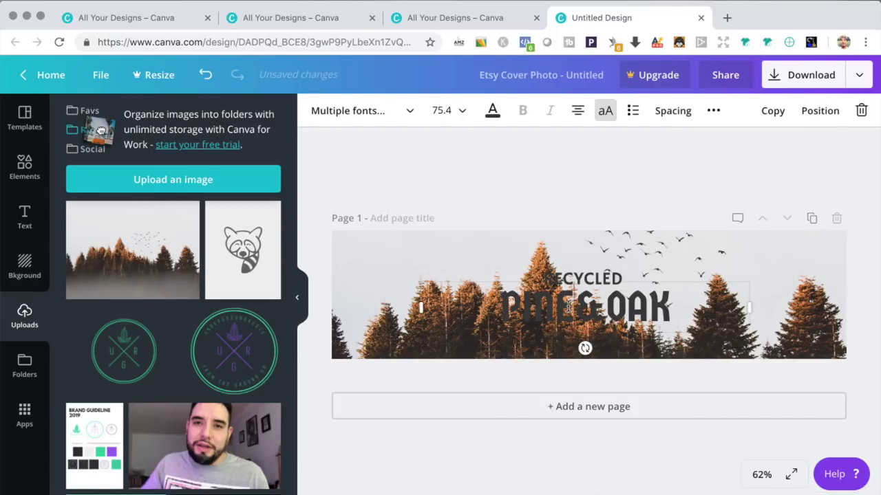
click(569, 306)
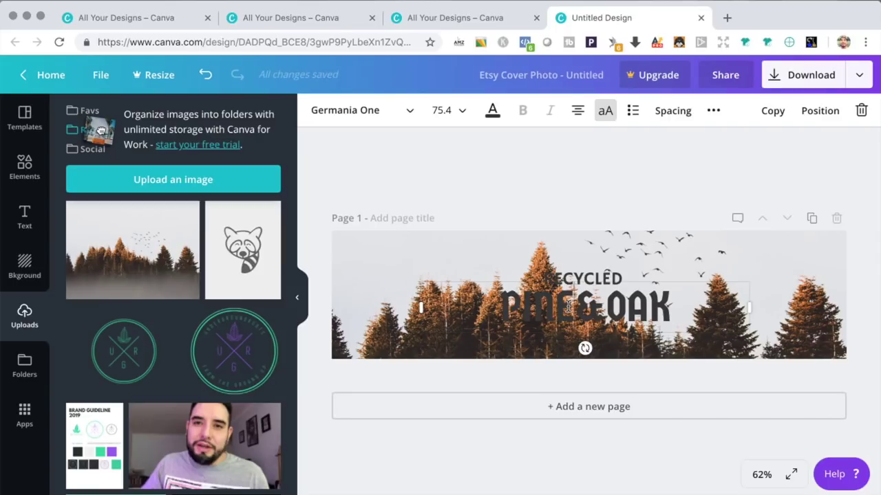
double_click(568, 307)
text(WE)
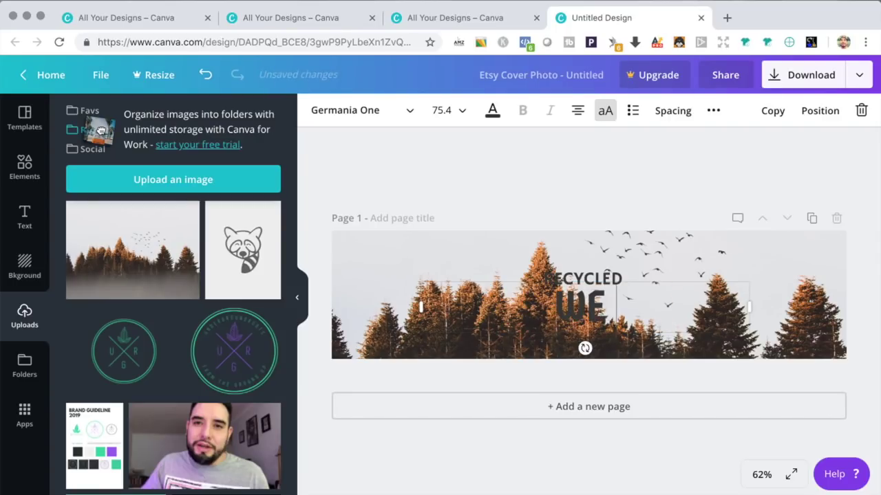
text( ARE)
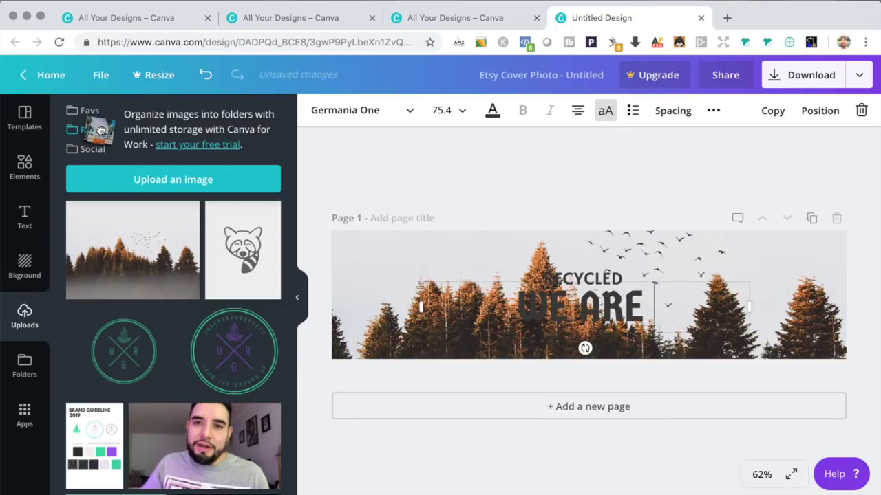
text( WILDLIFE)
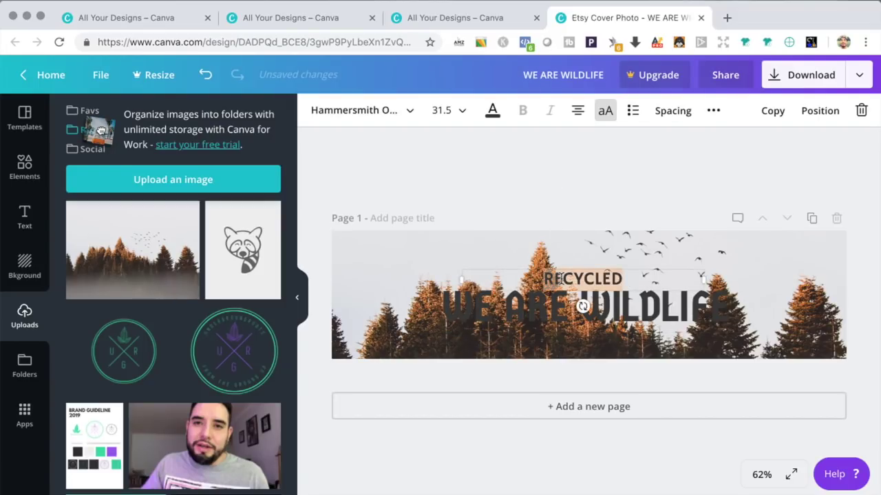
click(547, 193)
Step: Reposition the WE ARE WILDLIFE title with the RECYCLED text beneath it
drag(548, 299, 571, 251)
key(super+z)
mouse_move(572, 311)
mouse_down()
mouse_move(571, 284)
mouse_move(578, 303)
mouse_up()
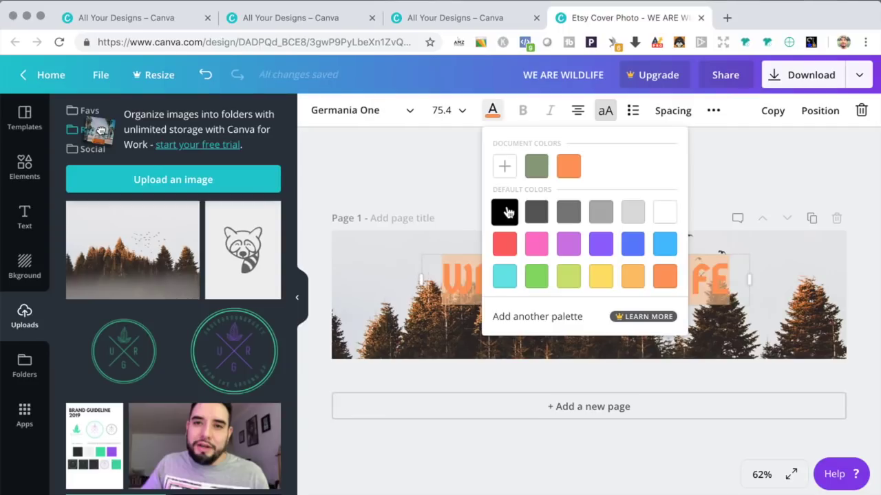
click(506, 212)
click(409, 170)
Step: Recolour the WE ARE WILDLIFE title dark grey
triple_click(570, 281)
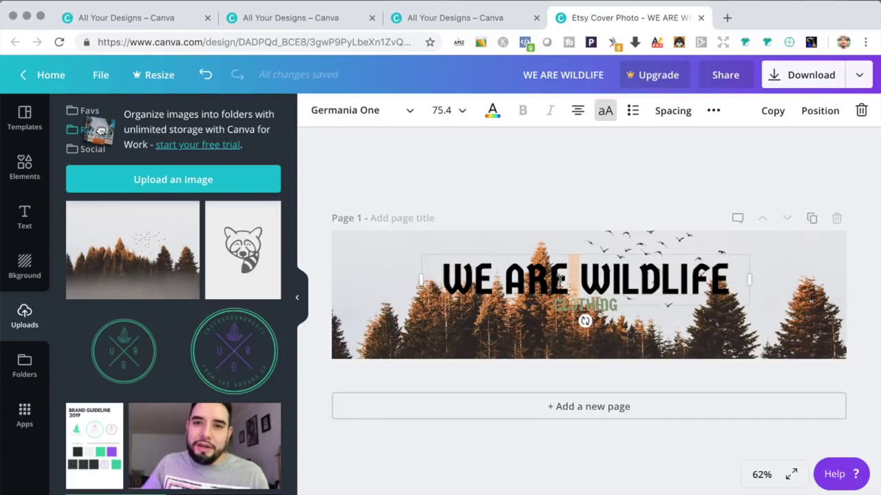
click(490, 111)
click(531, 210)
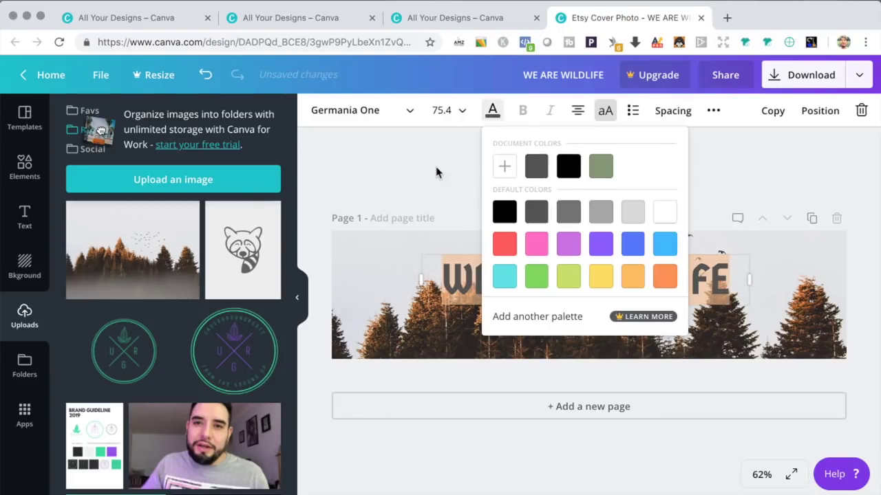
click(436, 171)
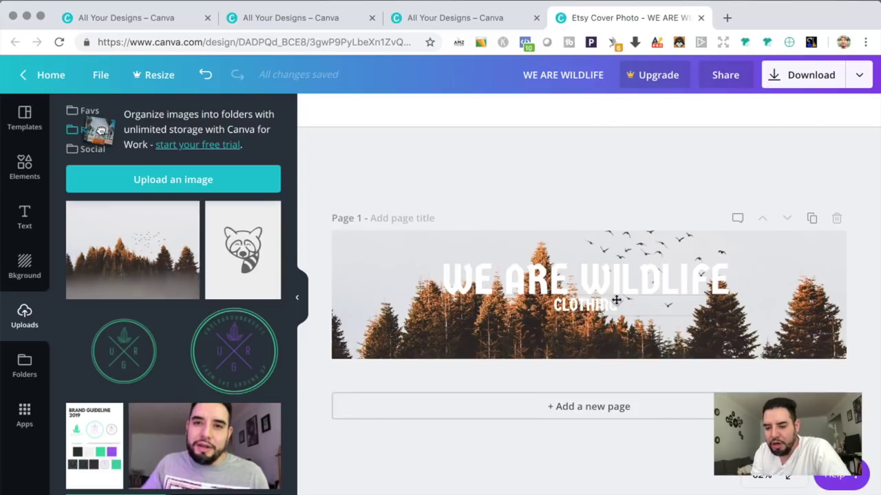
Step: Apply the Cali filter to the forest banner photo
click(349, 265)
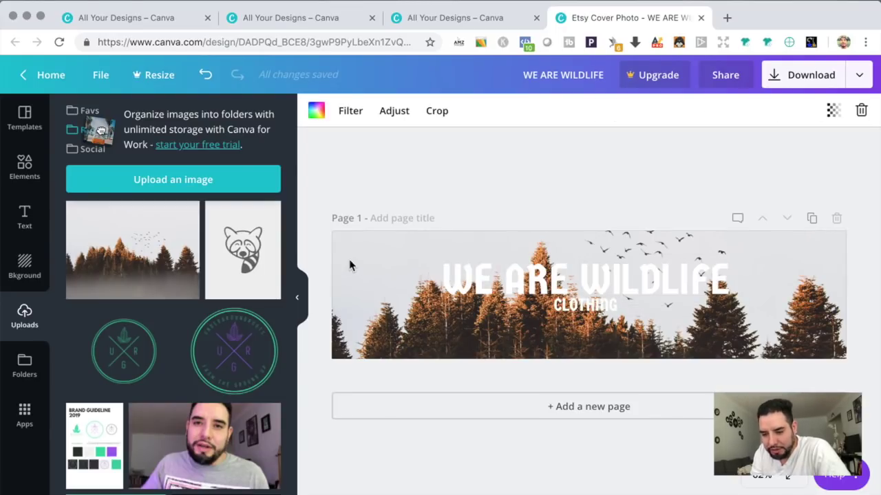
click(351, 110)
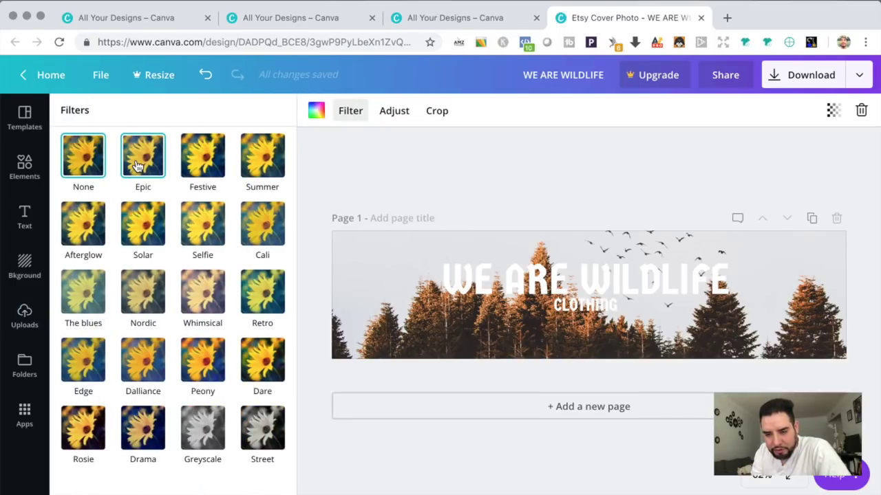
click(186, 173)
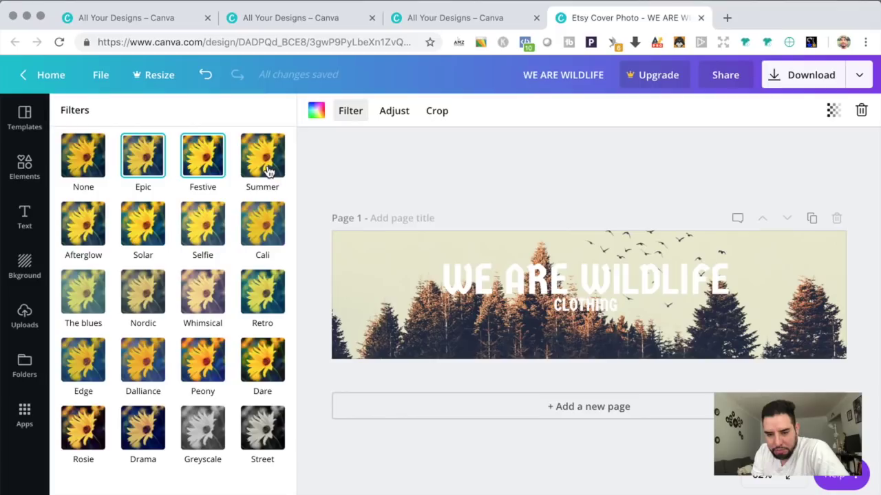
click(268, 172)
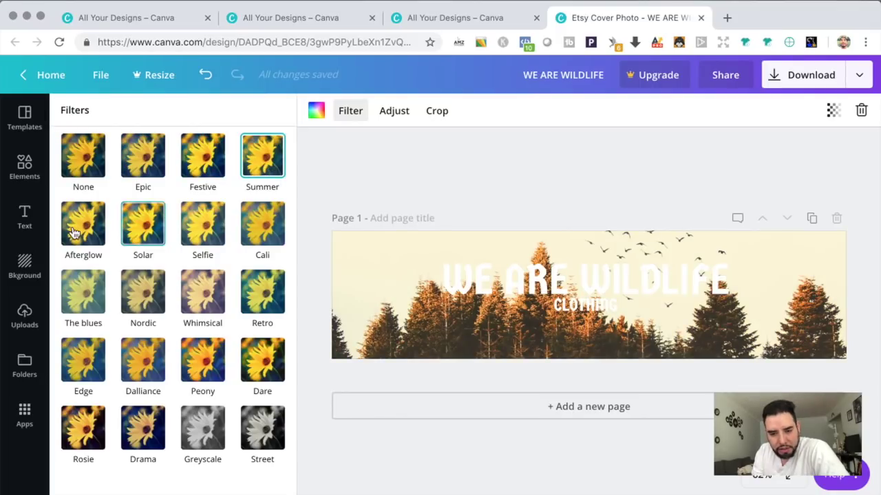
click(272, 232)
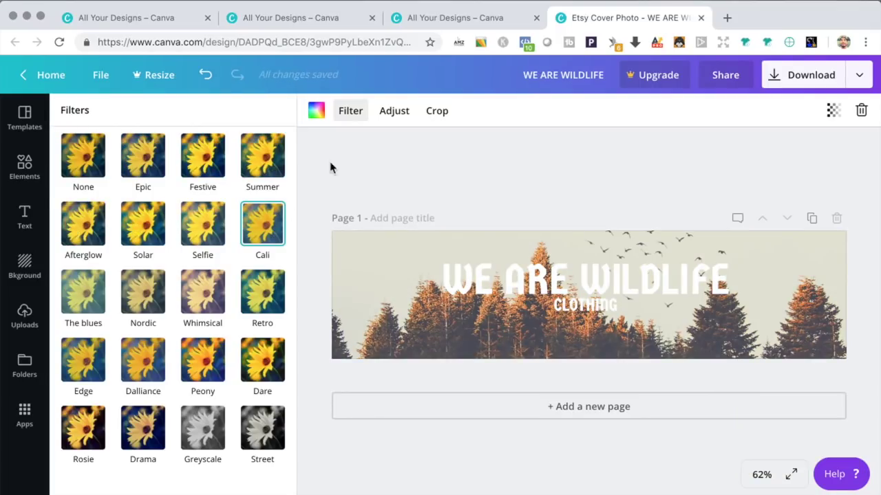
Step: Lower the photo brightness to -16 and download the banner as a PNG
click(389, 115)
text(-22)
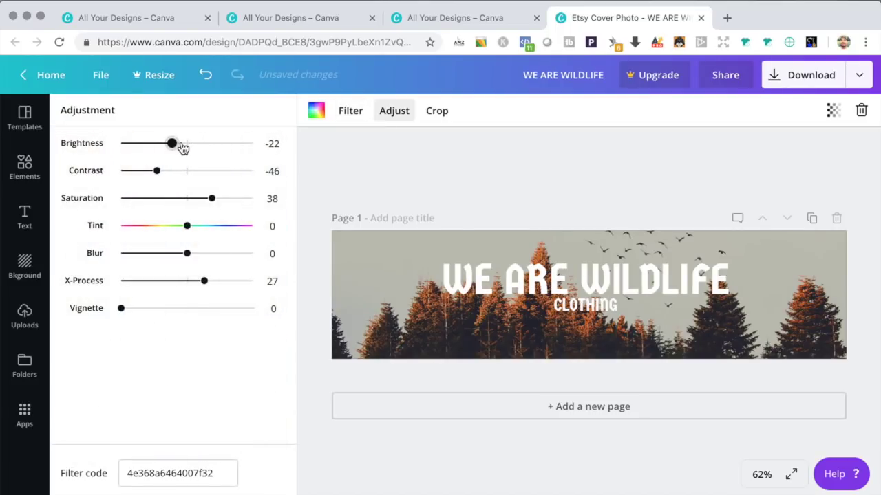
click(182, 146)
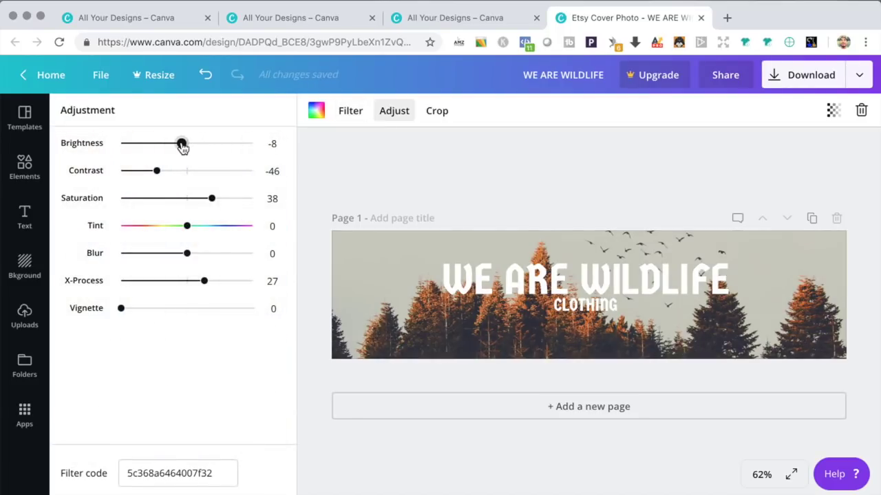
key(Left)
key(Left)
key(Left)
key(Left)
key(Left)
key(Left)
key(Left)
key(Left)
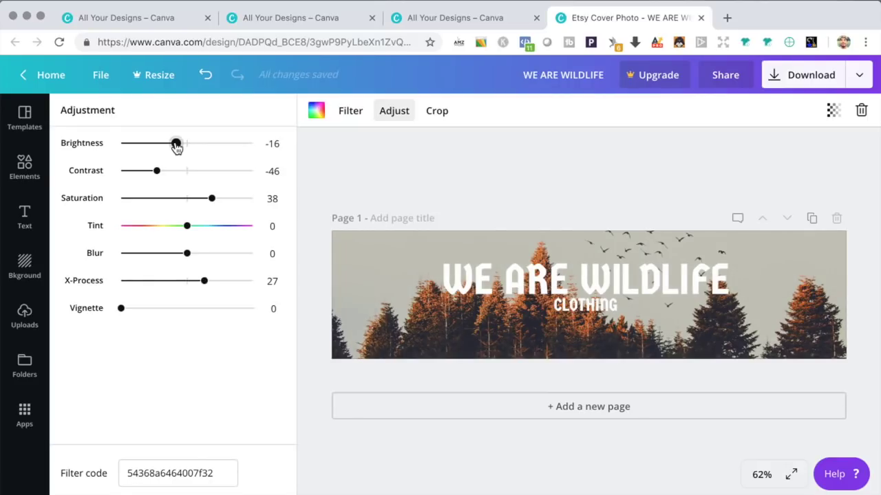
click(774, 79)
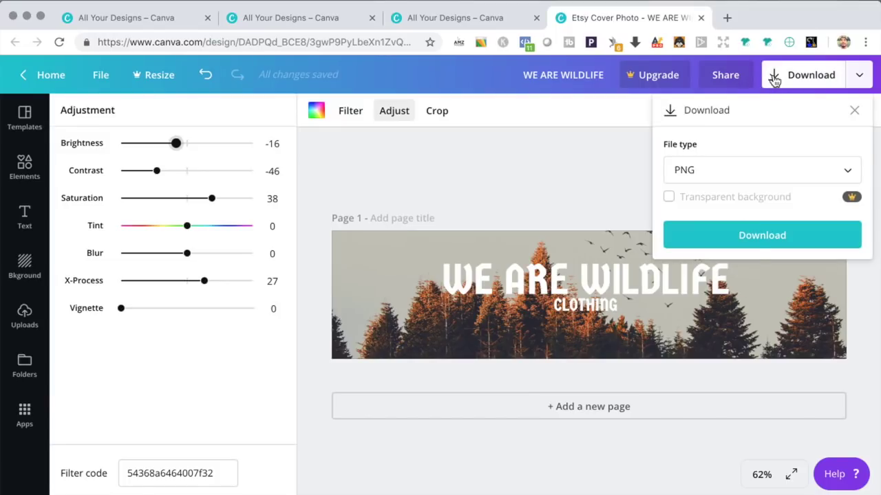
click(743, 236)
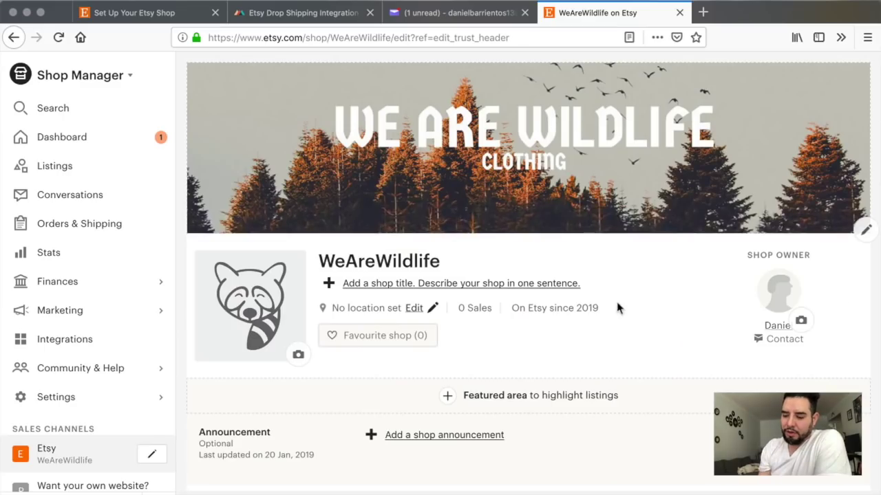
Step: Enter 'Wildlife Adventure Apparel For The Whole Family' as the Etsy shop title
click(415, 288)
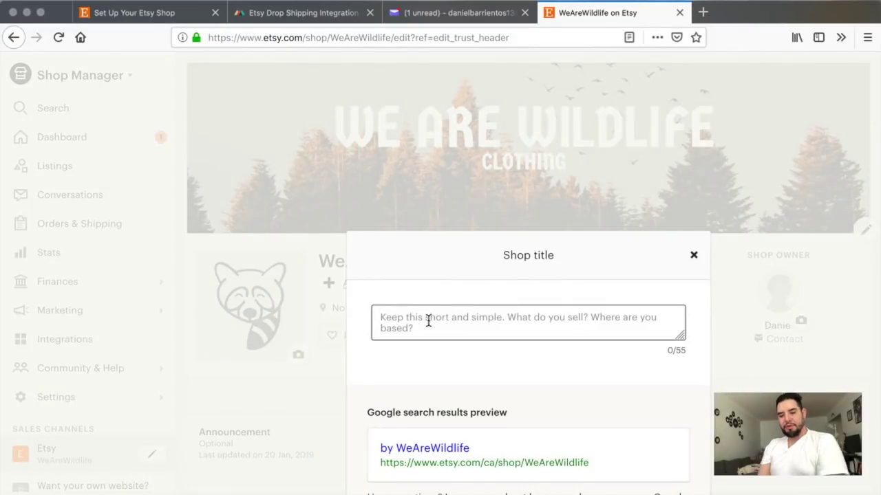
text(Wildlife )
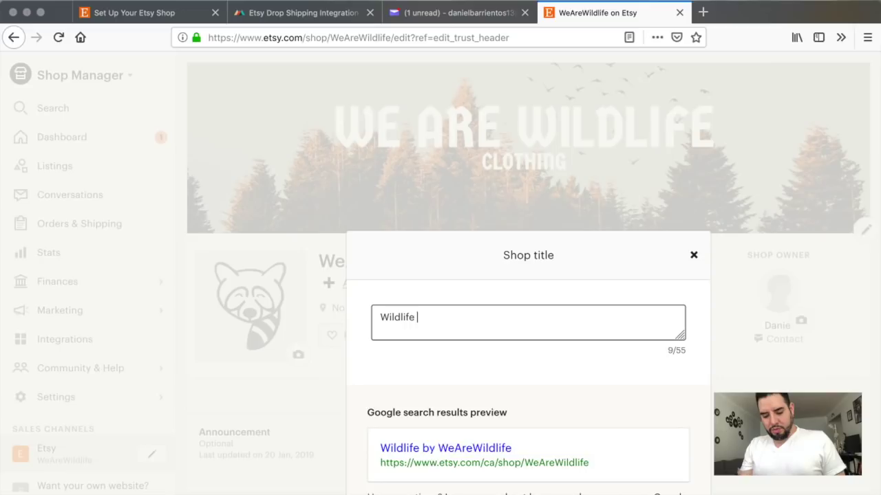
text(Adventure )
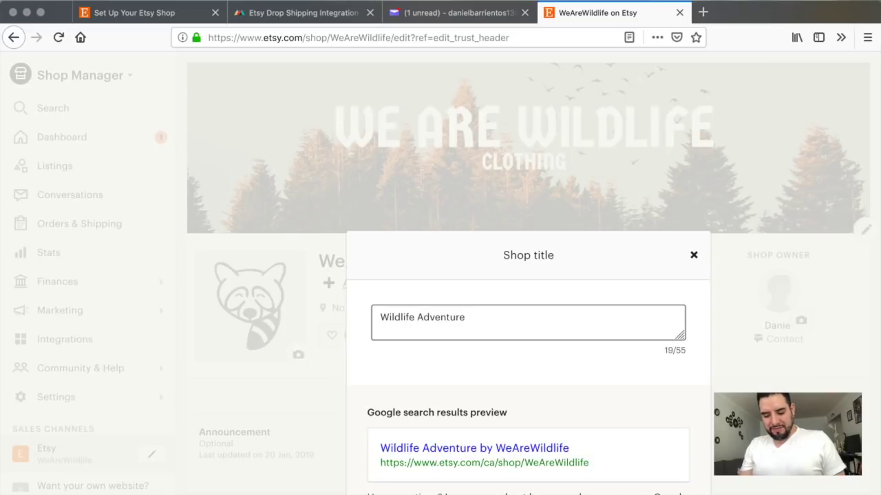
text(Apparel For )
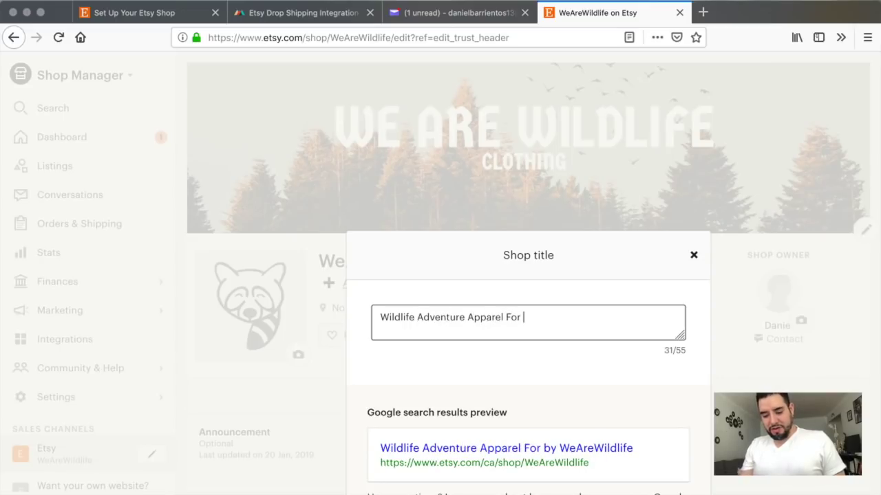
text(The Whole)
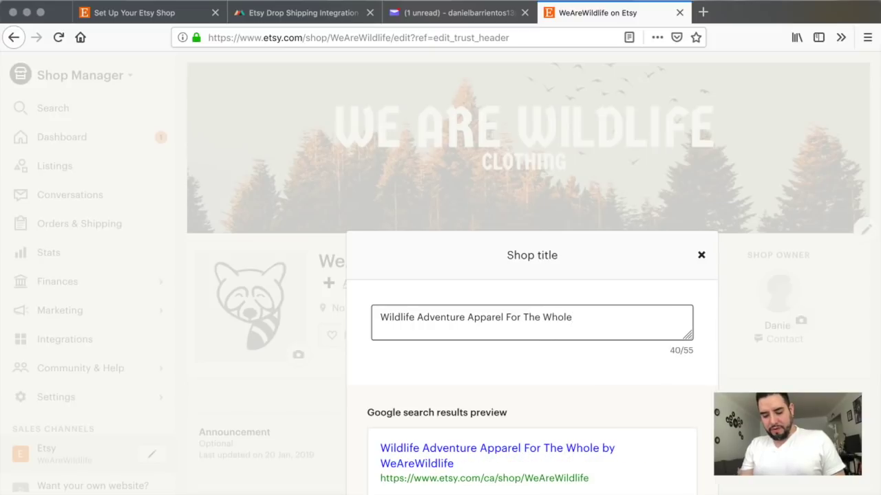
text( Family)
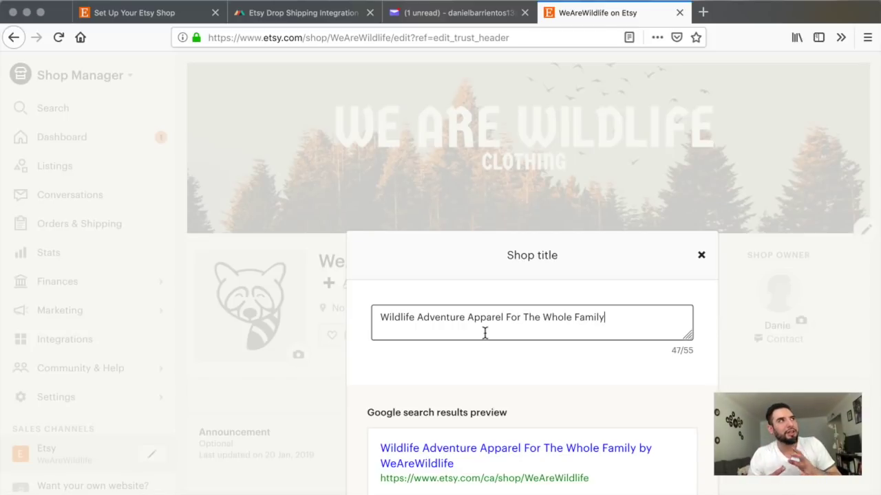
click(701, 256)
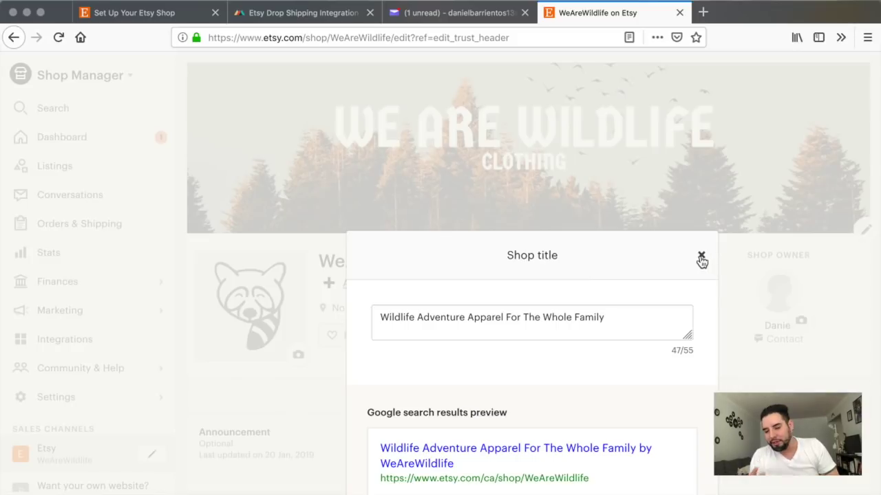
Step: Upload a photo from the Documents folder as the shop owner's profile photo and save it
scroll(649, 335, down, 1)
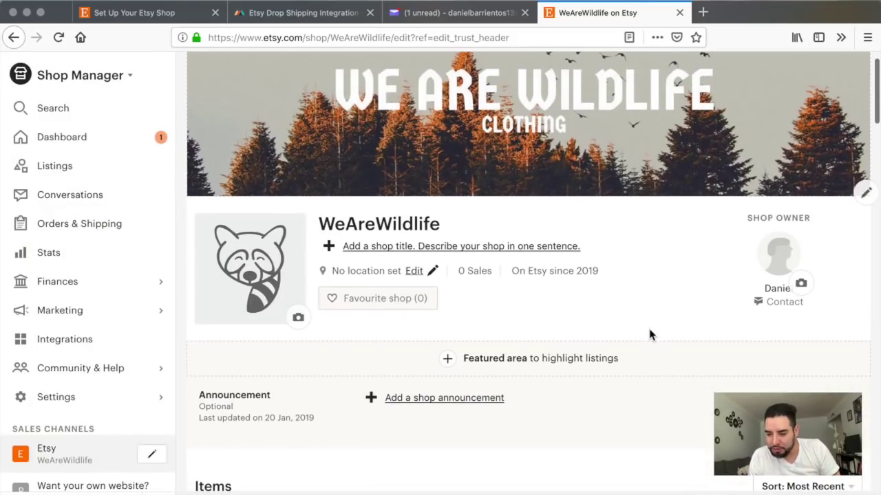
click(802, 289)
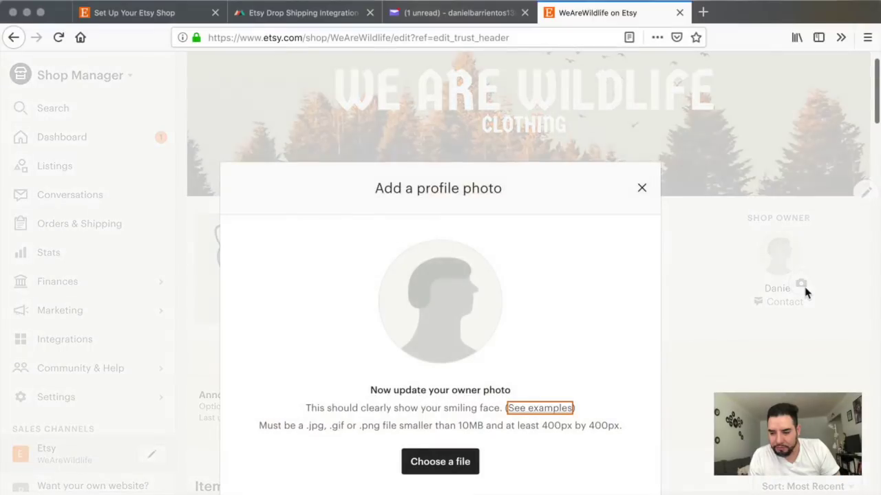
click(441, 467)
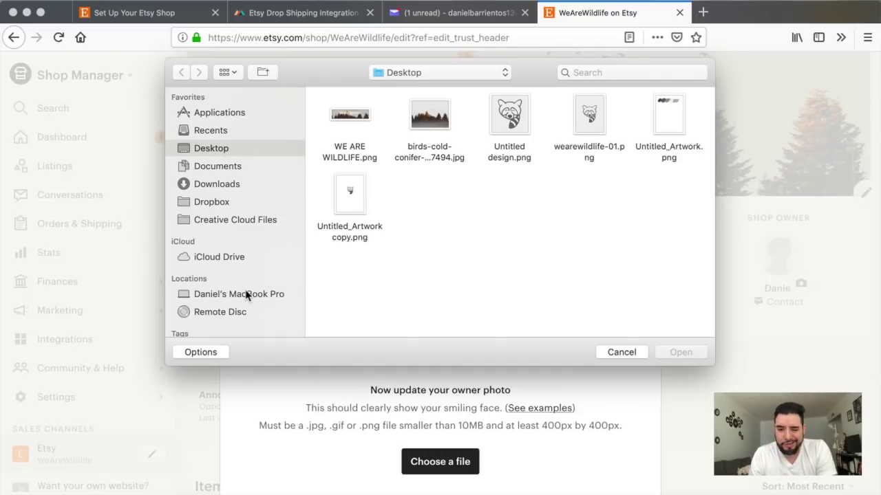
click(217, 172)
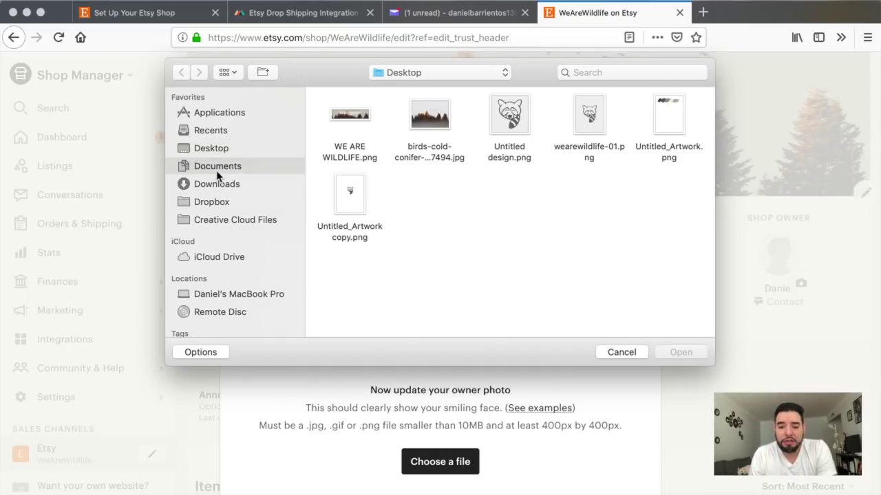
scroll(466, 219, down, 5)
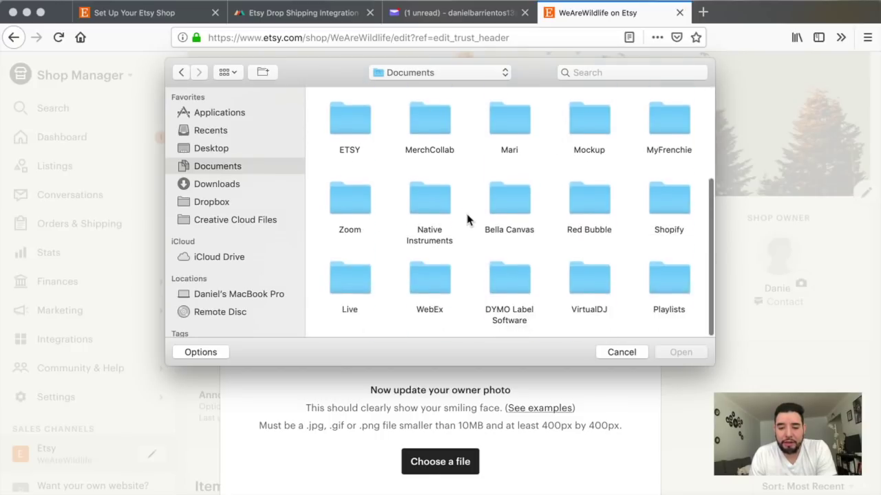
click(621, 352)
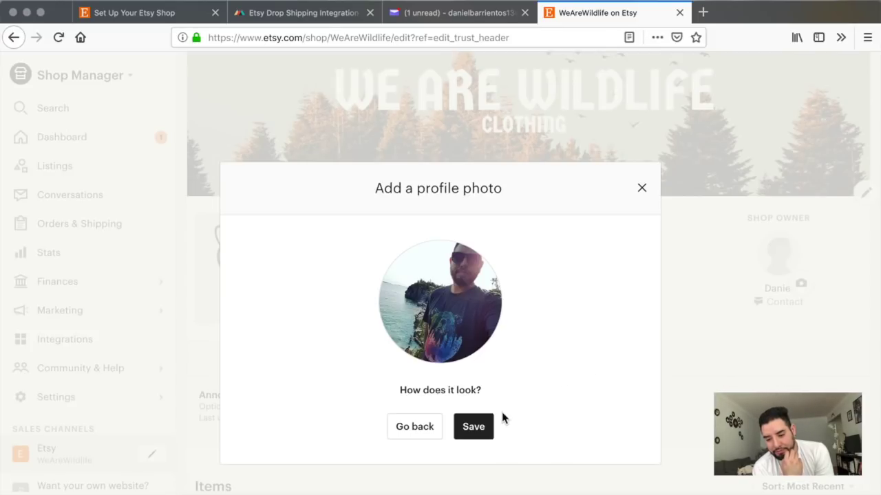
click(482, 432)
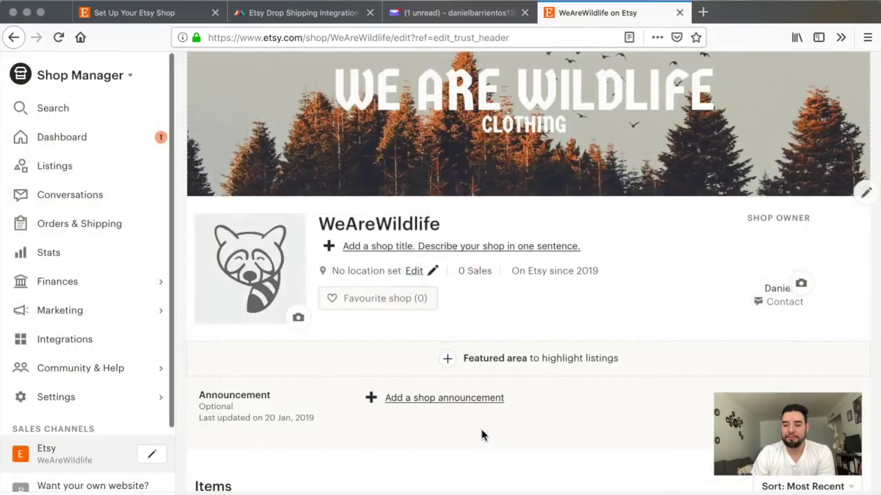
click(670, 350)
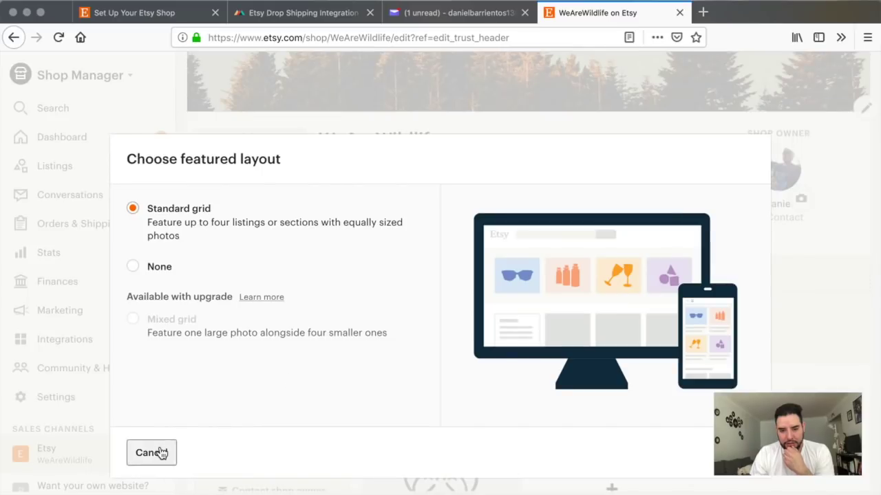
click(152, 453)
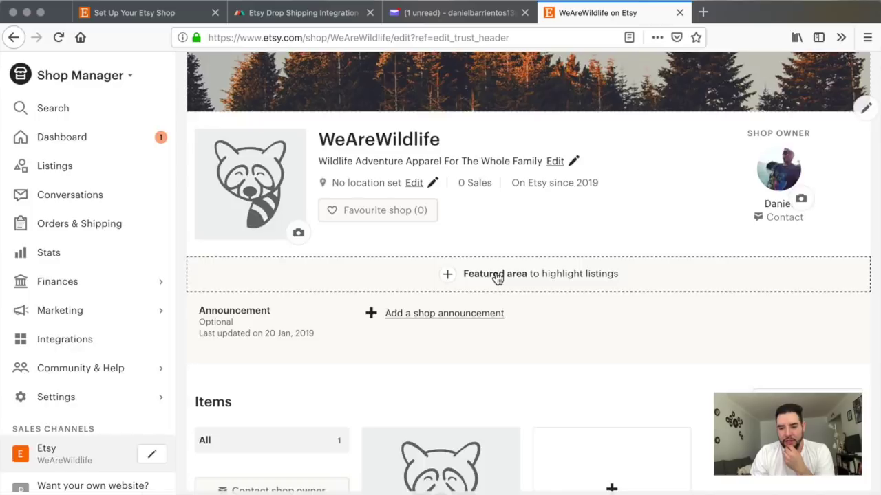
click(496, 278)
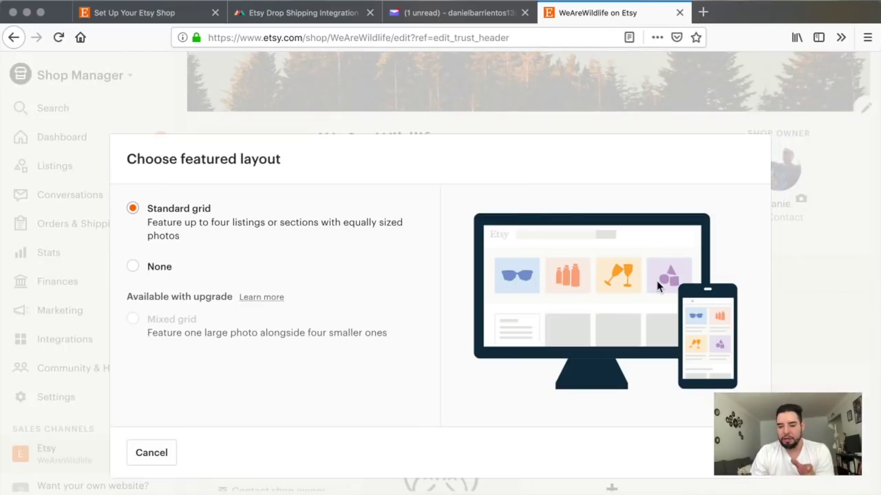
click(791, 453)
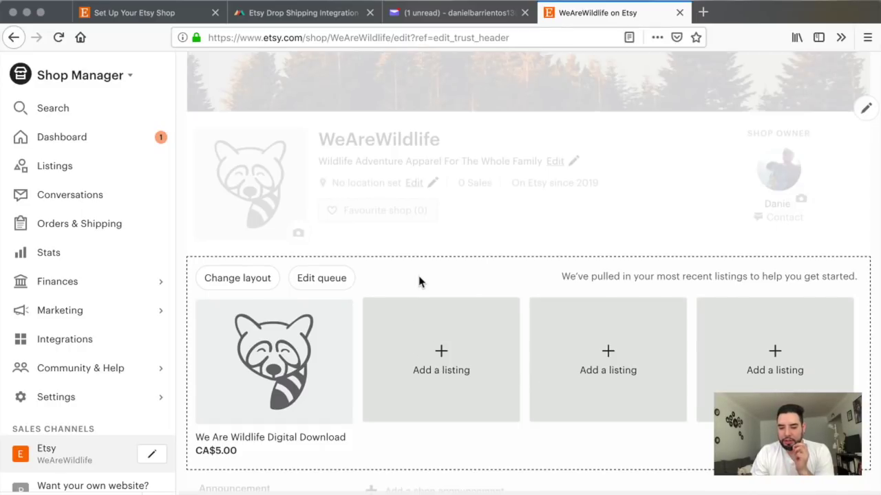
scroll(411, 323, down, 5)
scroll(411, 323, up, 4)
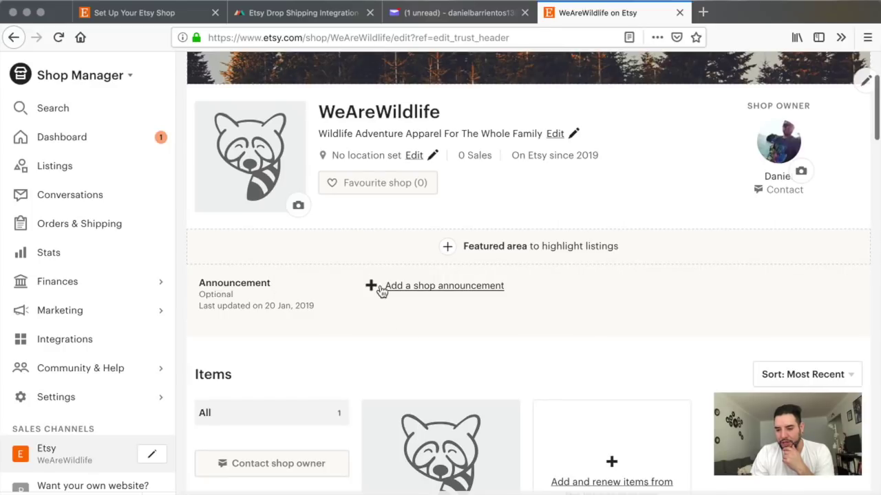
click(419, 286)
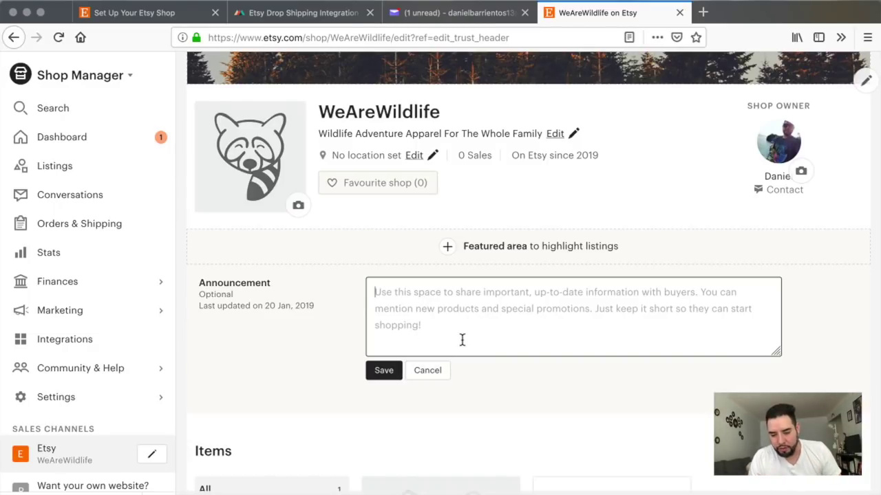
click(438, 369)
scroll(488, 408, down, 5)
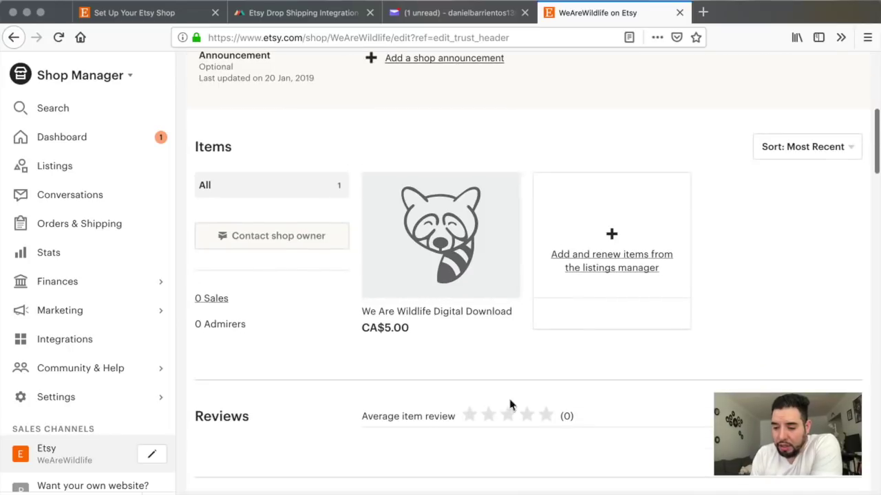
scroll(668, 365, down, 3)
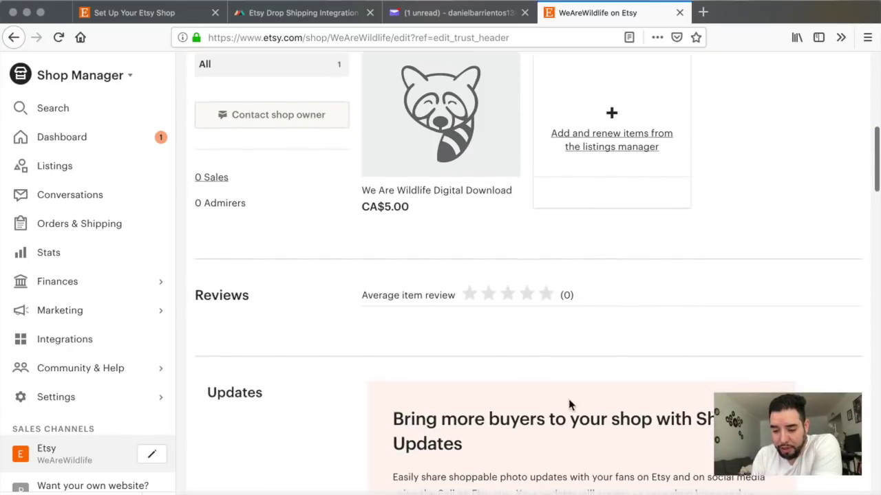
scroll(569, 405, down, 10)
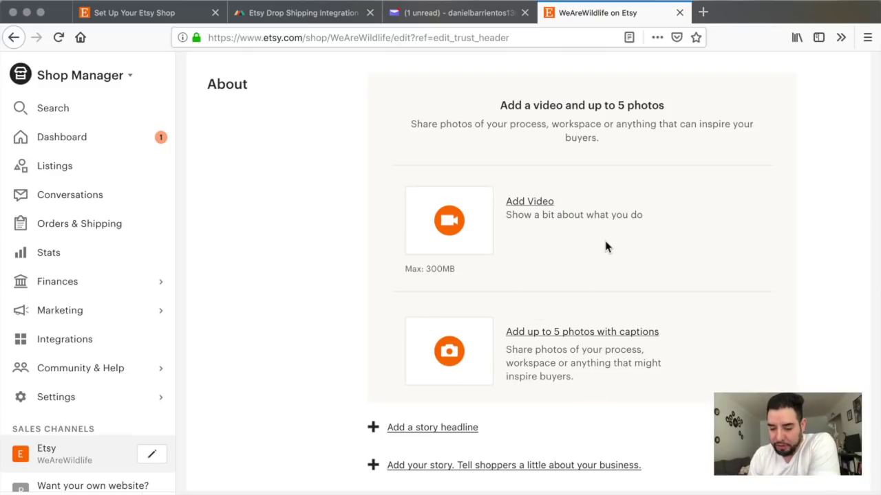
scroll(606, 246, up, 1)
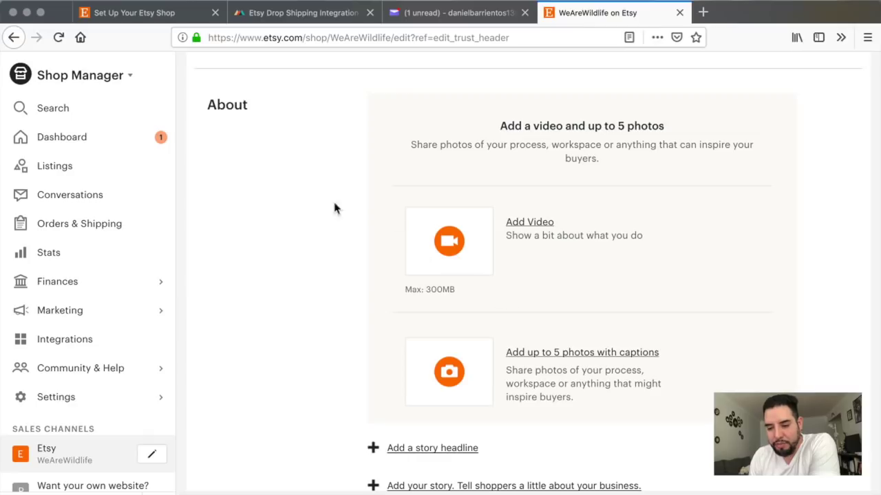
scroll(349, 368, down, 3)
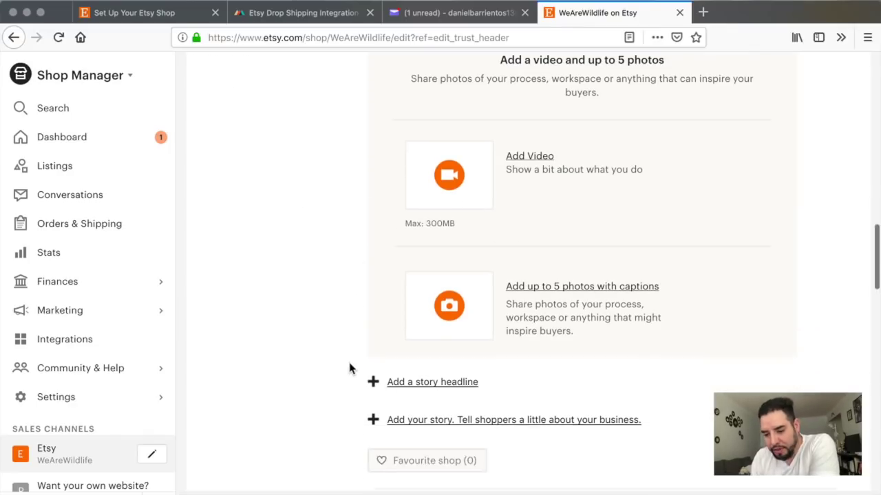
scroll(280, 311, down, 3)
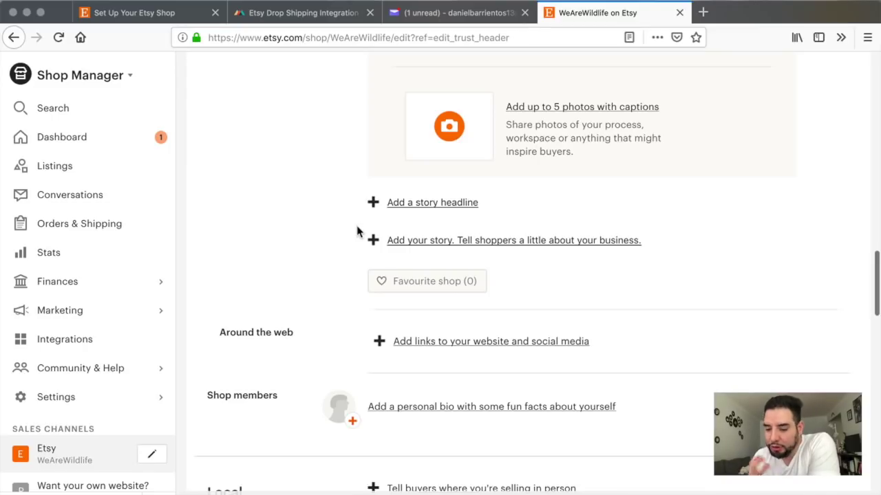
scroll(425, 255, down, 3)
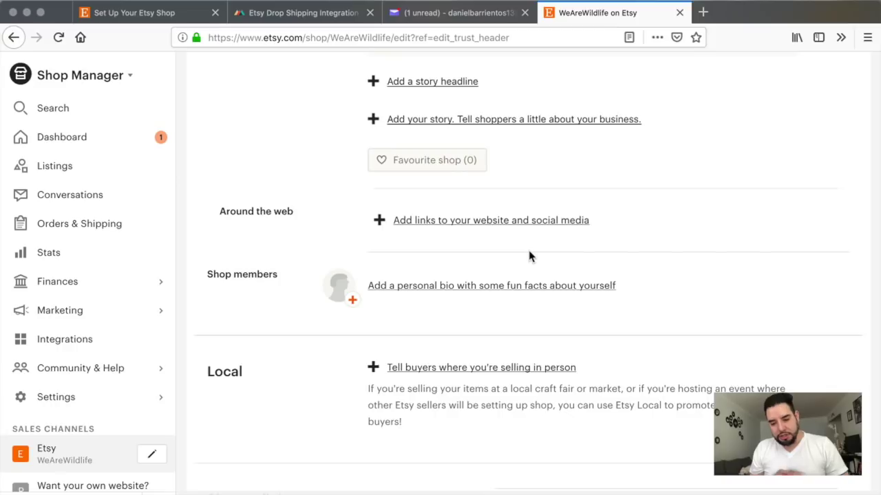
scroll(523, 303, down, 10)
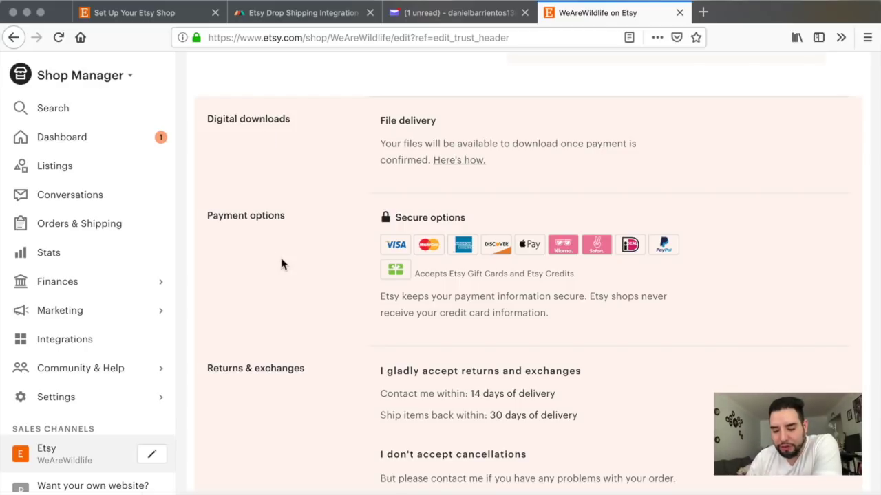
scroll(281, 265, down, 2)
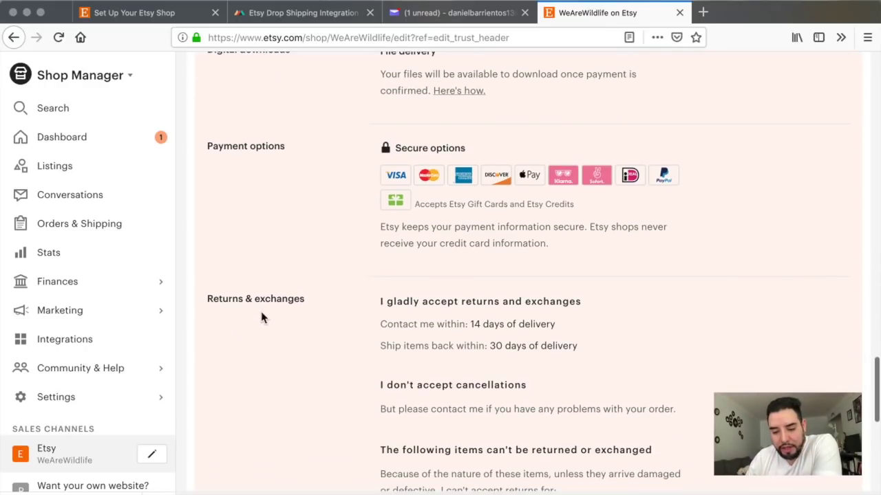
Step: Publish the shop's payment and return policies from the bottom of the policies section
scroll(340, 355, down, 2)
scroll(340, 355, down, 4)
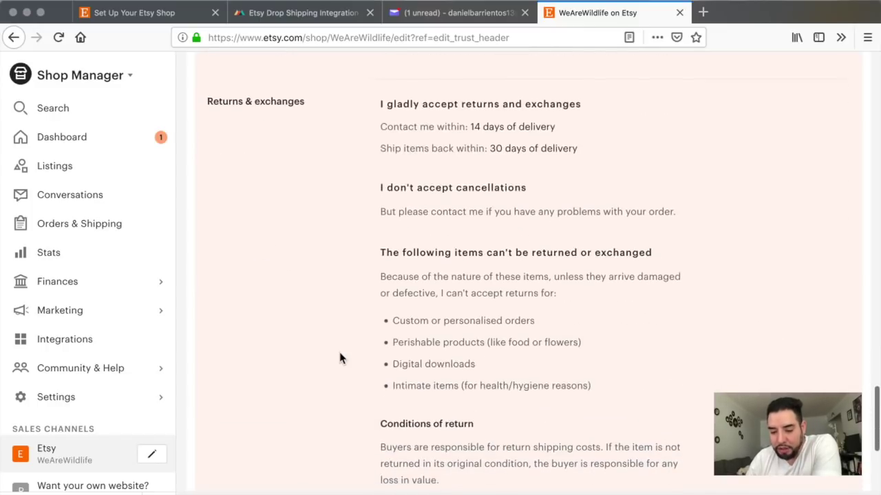
scroll(340, 357, down, 8)
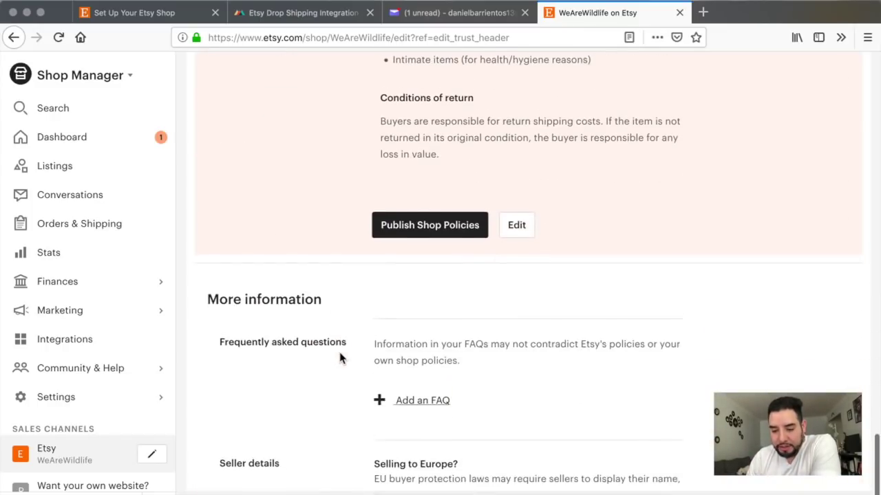
scroll(468, 323, up, 1)
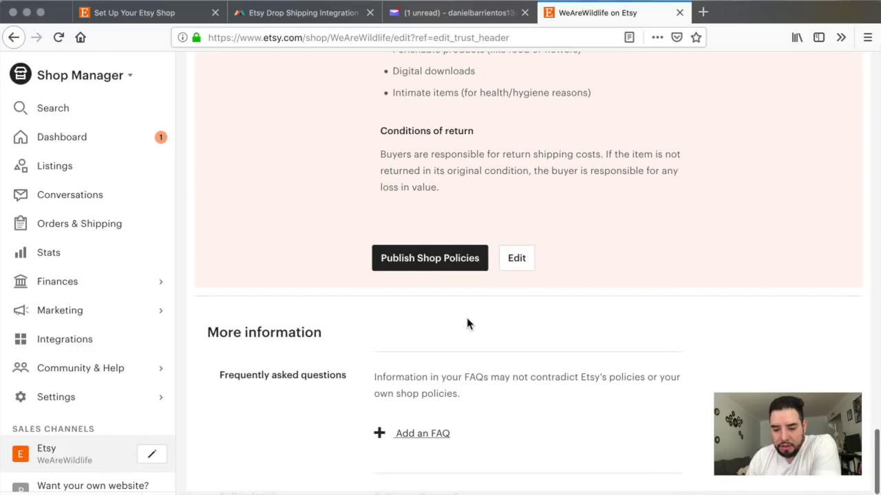
scroll(468, 323, up, 9)
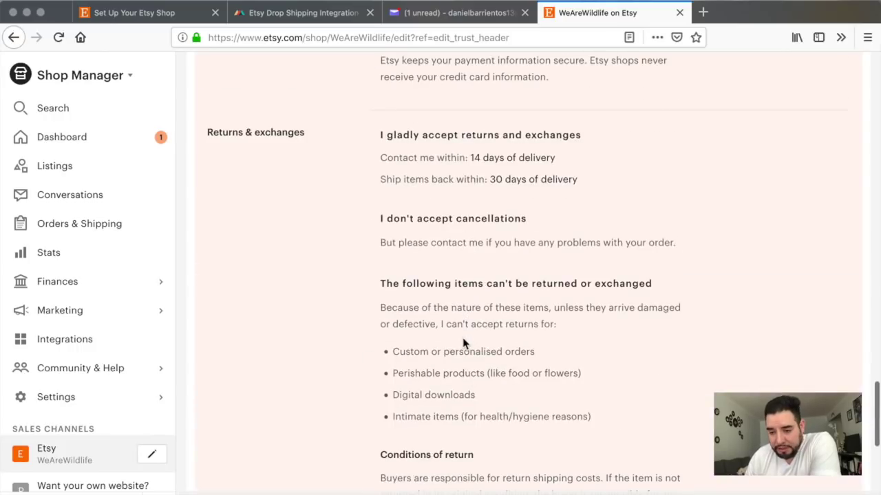
scroll(463, 343, down, 1)
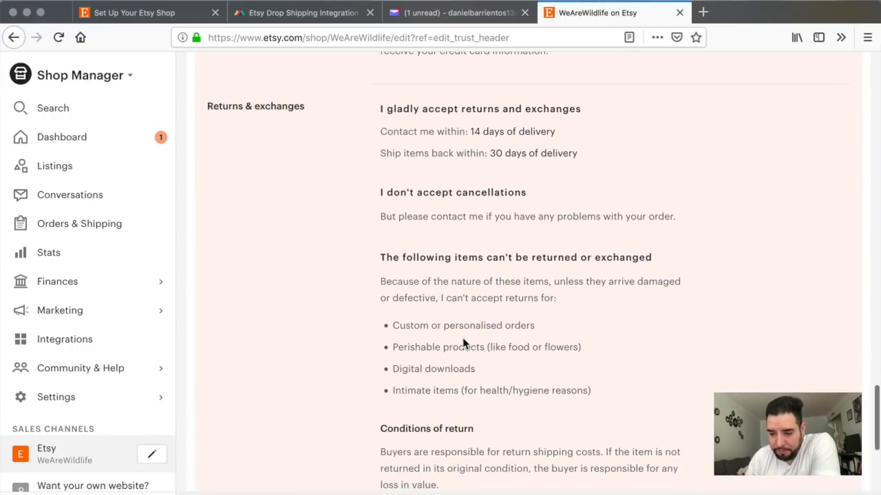
scroll(463, 344, down, 1)
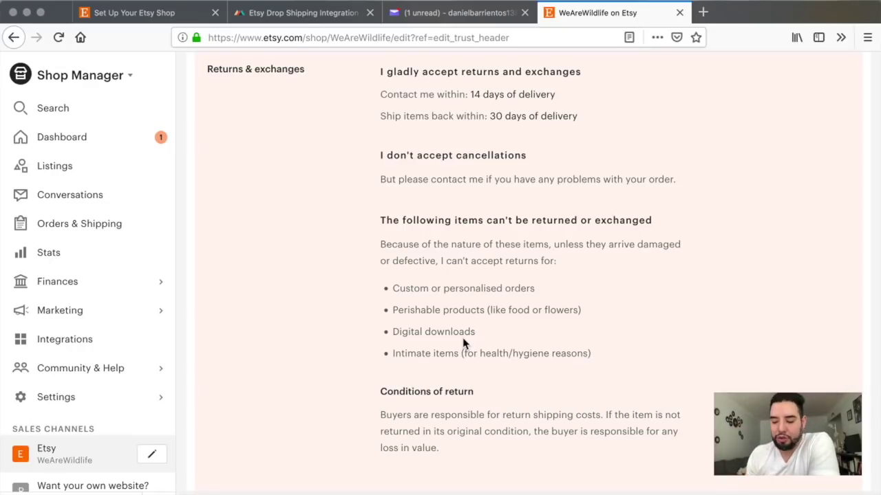
scroll(464, 342, down, 3)
scroll(463, 338, down, 3)
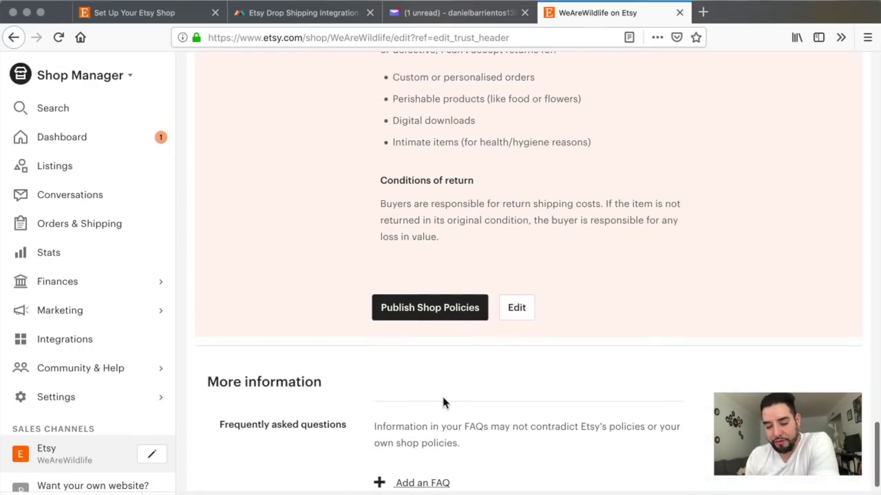
scroll(443, 403, down, 5)
scroll(442, 402, down, 3)
scroll(444, 413, up, 5)
click(444, 447)
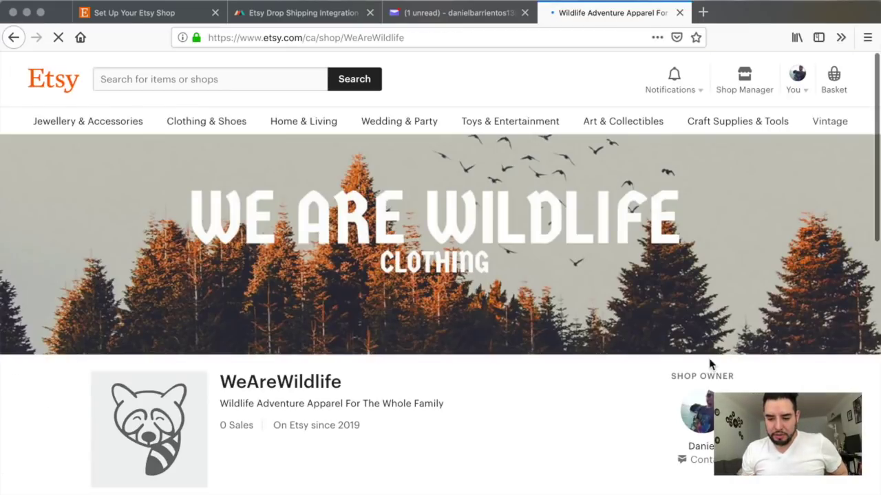
Step: Return to the Printful Etsy integration page
scroll(517, 314, down, 2)
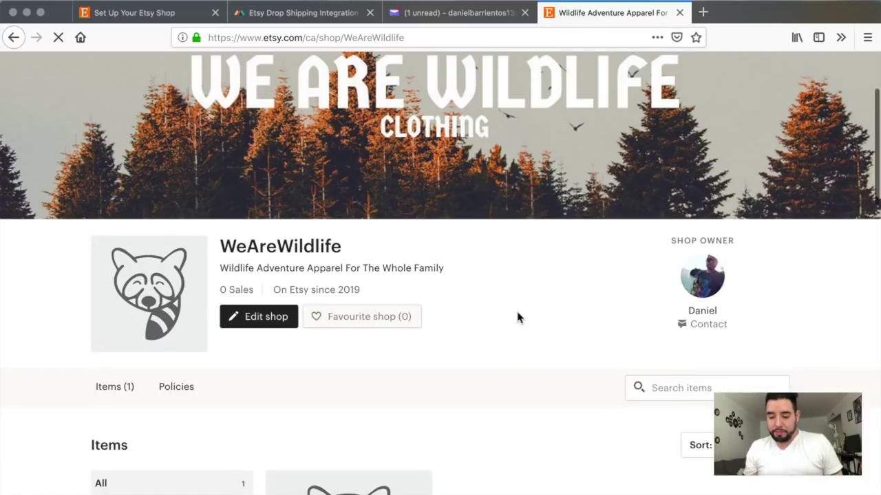
scroll(516, 308, up, 2)
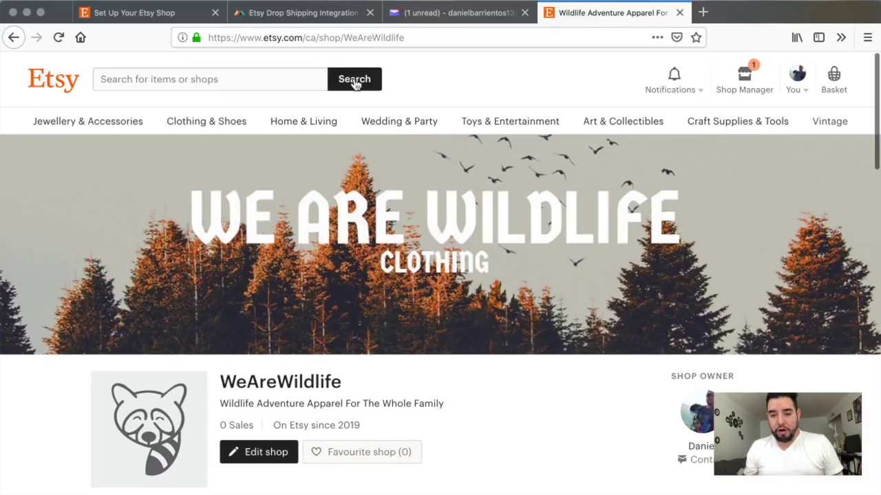
click(277, 13)
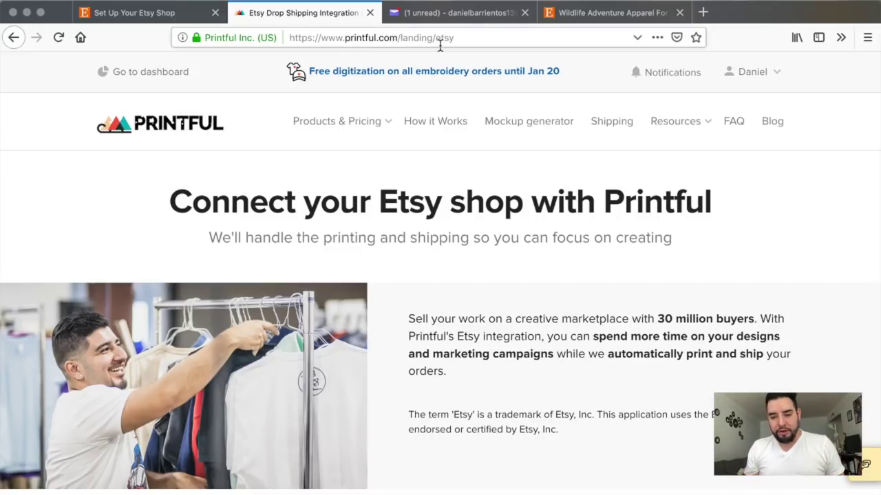
Step: Scroll Printful's Etsy integration landing page down to Connect Etsy shop and start the connection
scroll(537, 341, down, 2)
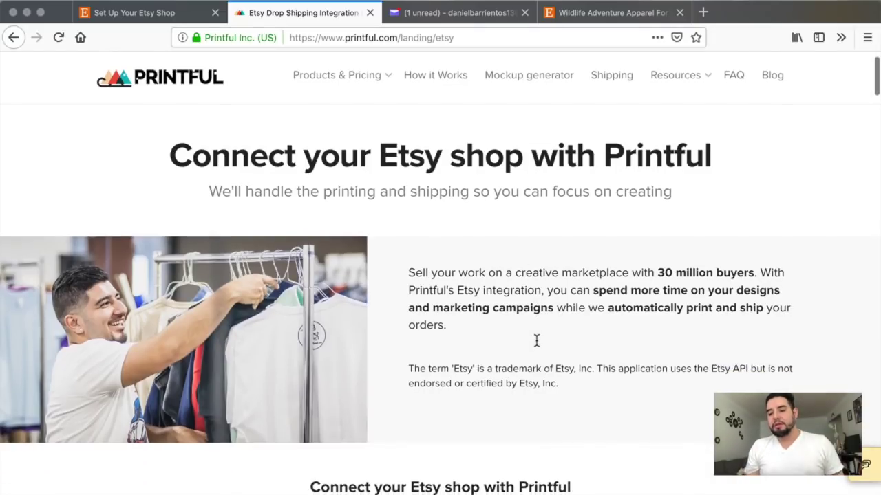
scroll(536, 341, down, 10)
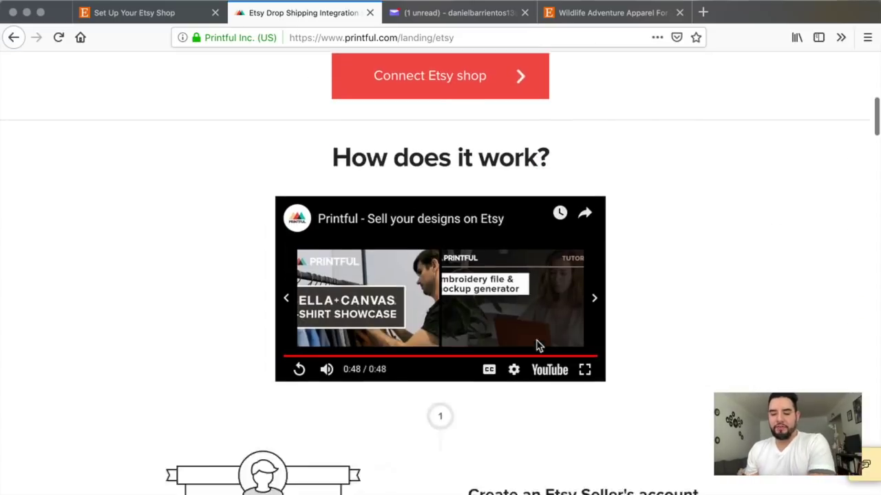
scroll(538, 346, down, 15)
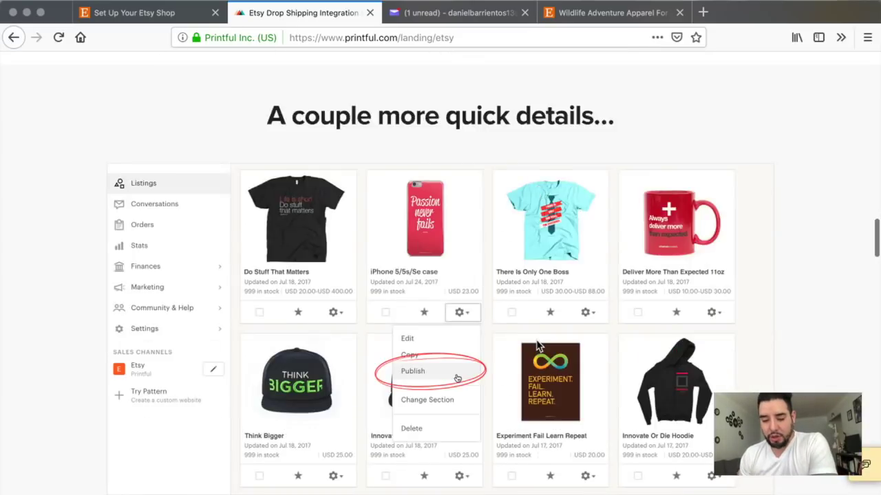
scroll(536, 332, down, 12)
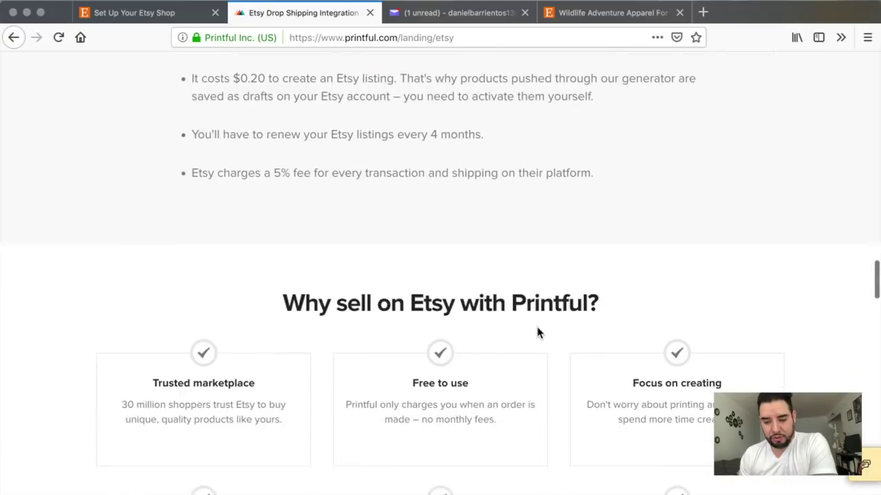
key(Home)
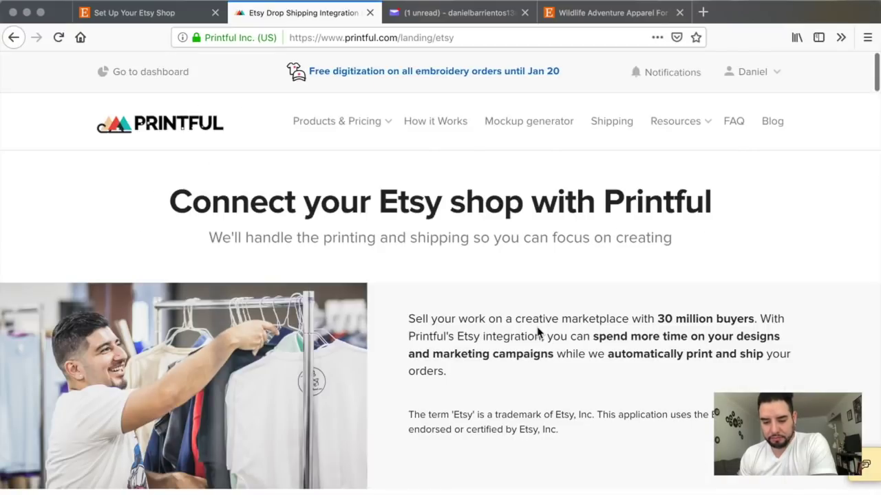
scroll(538, 332, down, 5)
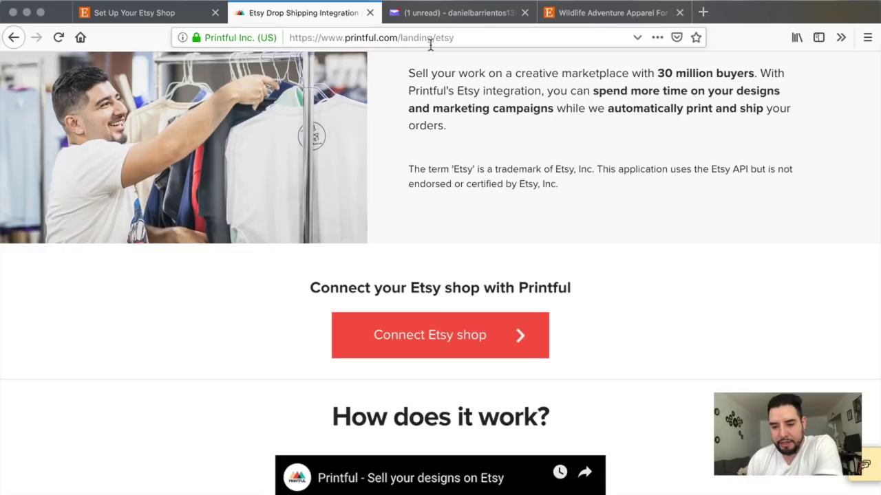
scroll(420, 268, down, 1)
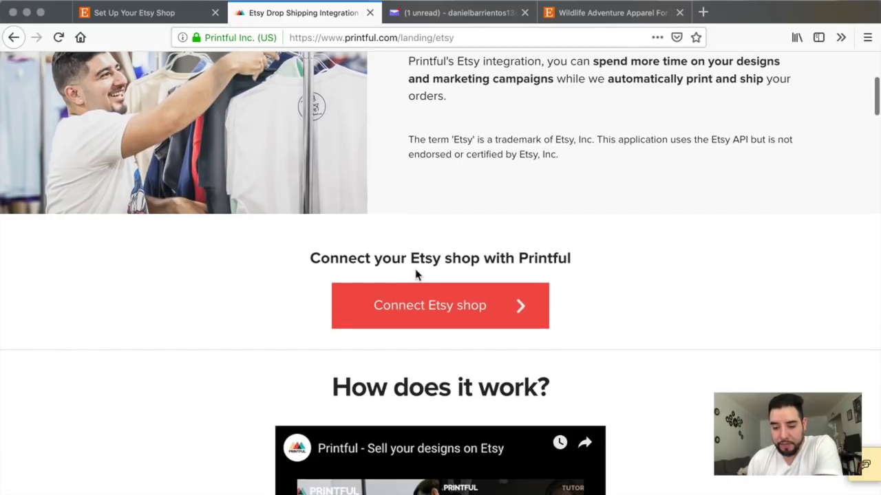
click(453, 314)
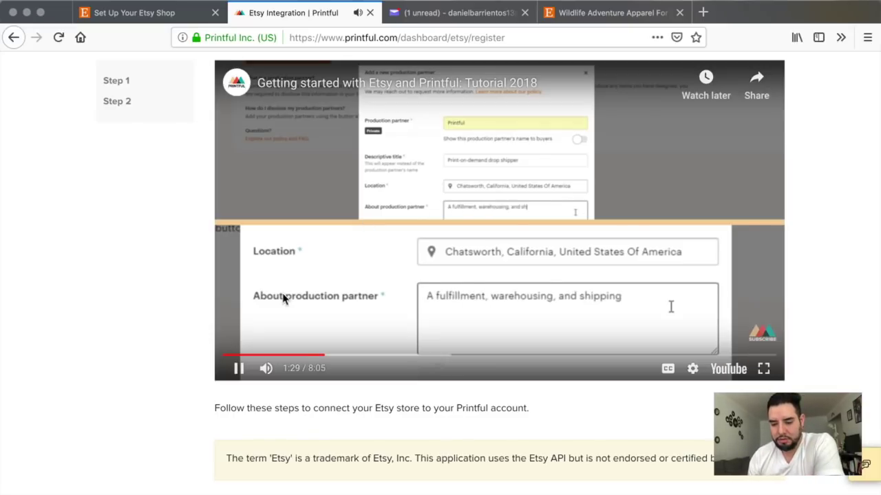
Step: Pause the tutorial and, in Etsy Shop Manager, go to Settings > Production partners to add a partner
click(239, 372)
click(622, 12)
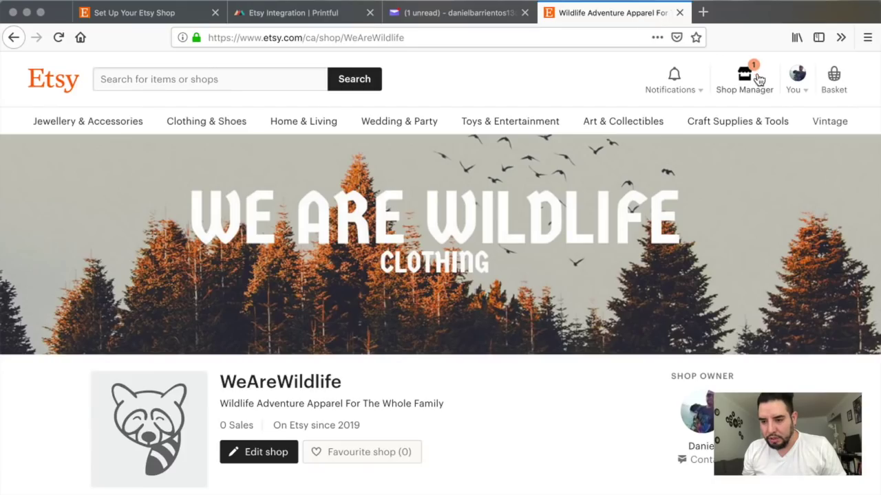
click(750, 83)
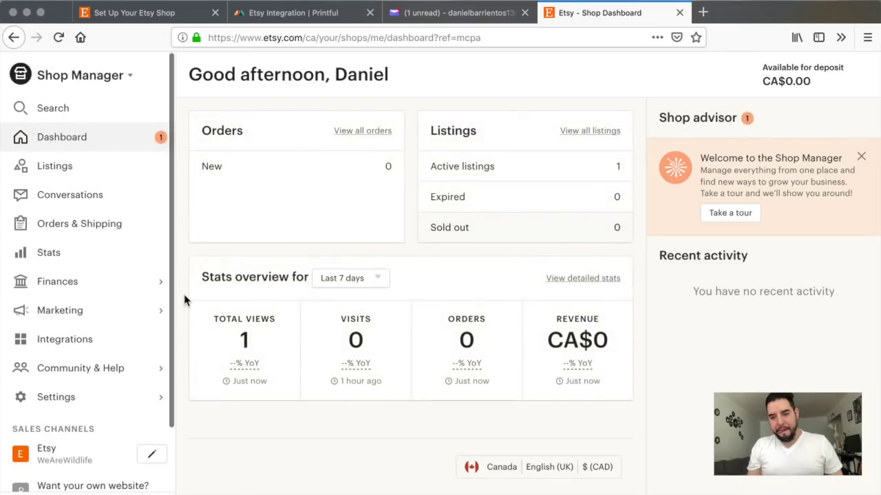
click(68, 404)
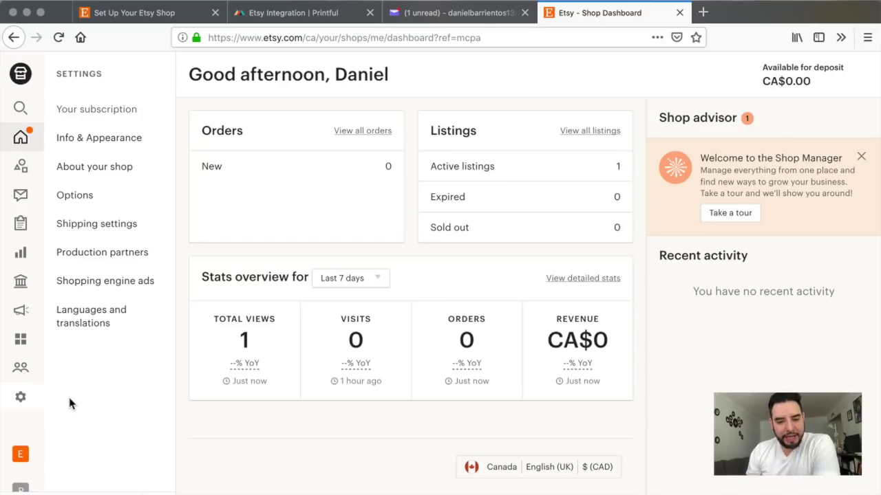
click(115, 256)
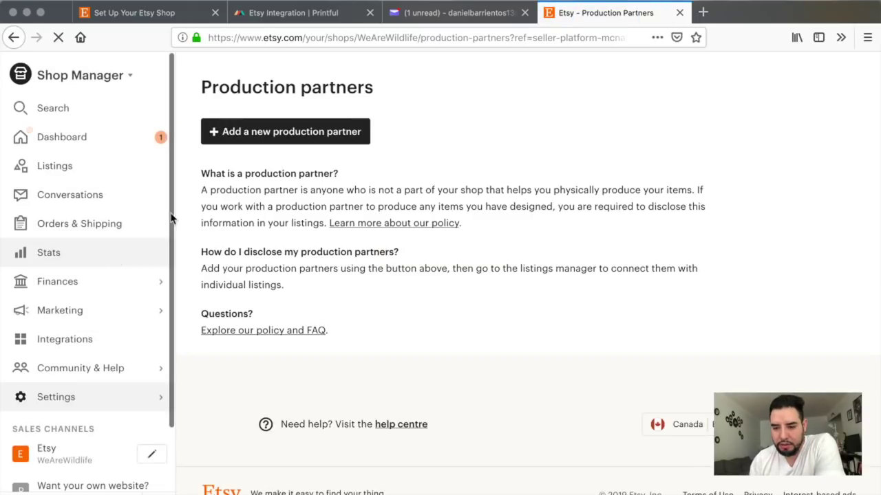
click(328, 130)
Step: Name the production partner Printful and set its location to Chatsworth, California
click(418, 263)
text(Printful)
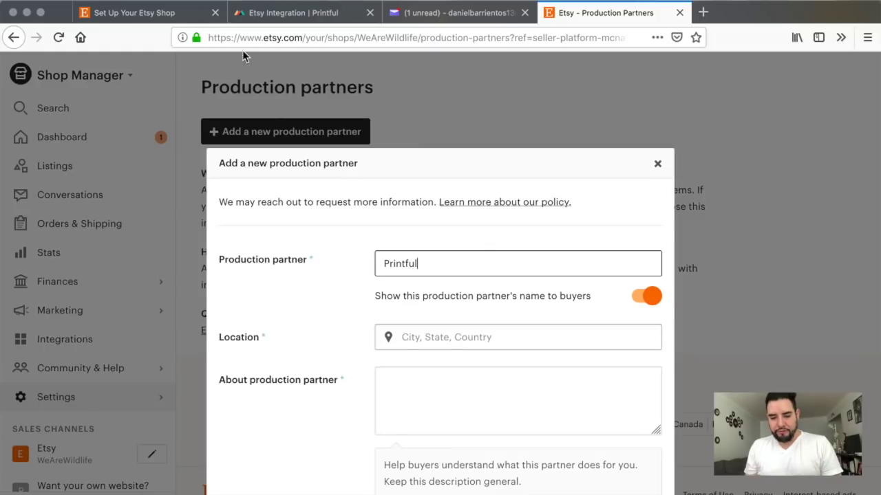
click(268, 15)
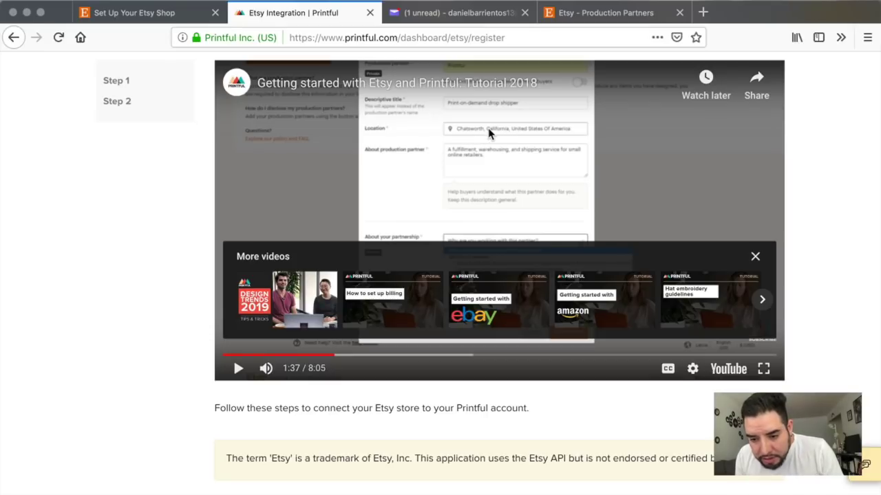
click(575, 13)
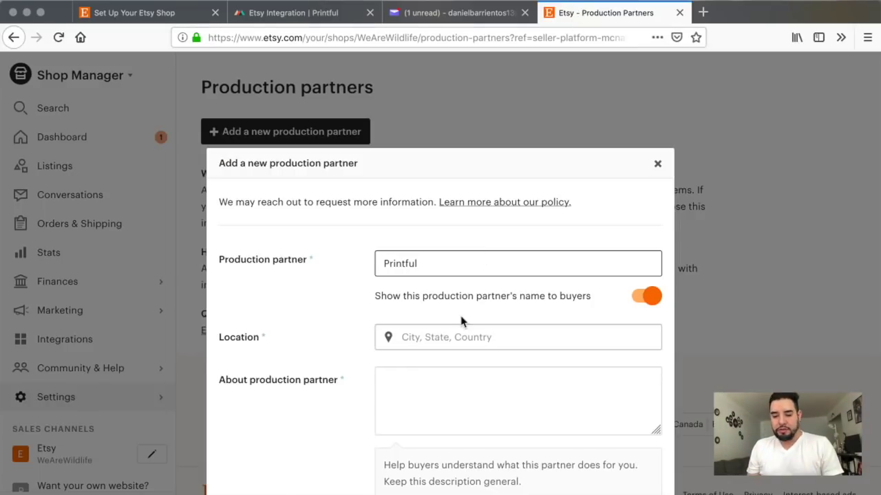
click(433, 339)
text(chat)
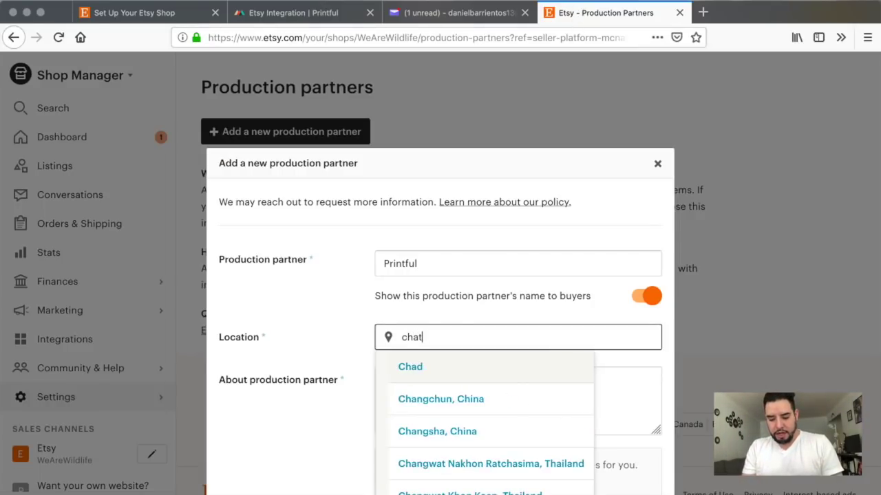
text(sworth, California, United States Of America)
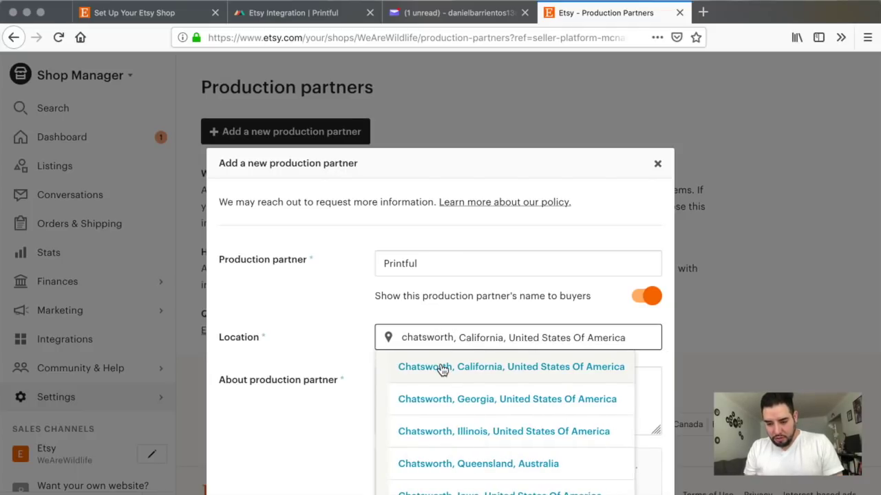
click(441, 369)
scroll(447, 372, down, 2)
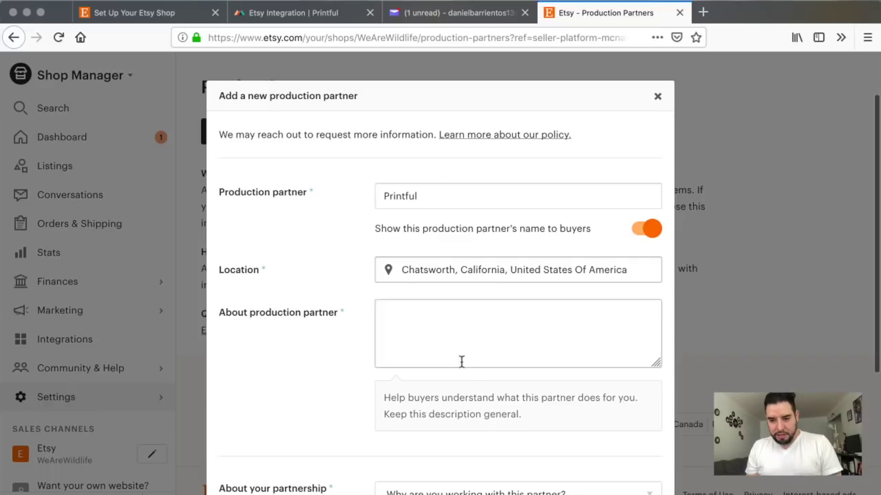
Step: Describe Printful as 'A fulfillment warehouse and shipping service for small retailers', matching the tutorial
click(323, 13)
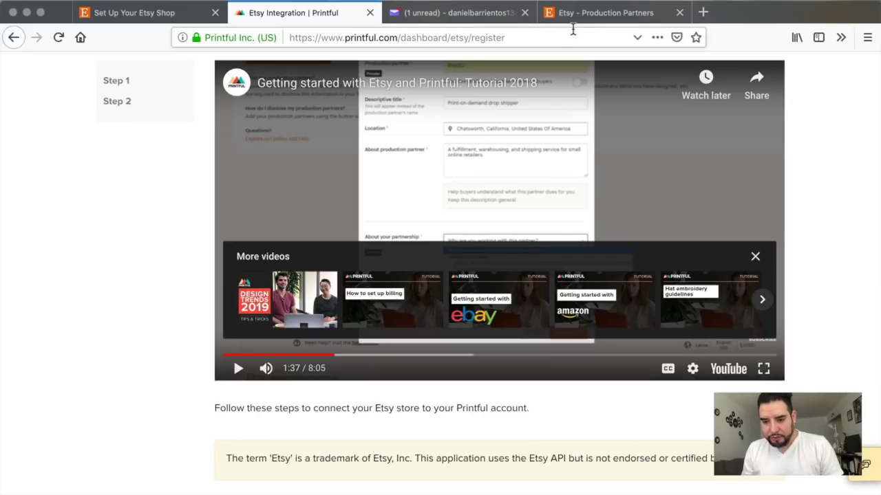
click(584, 13)
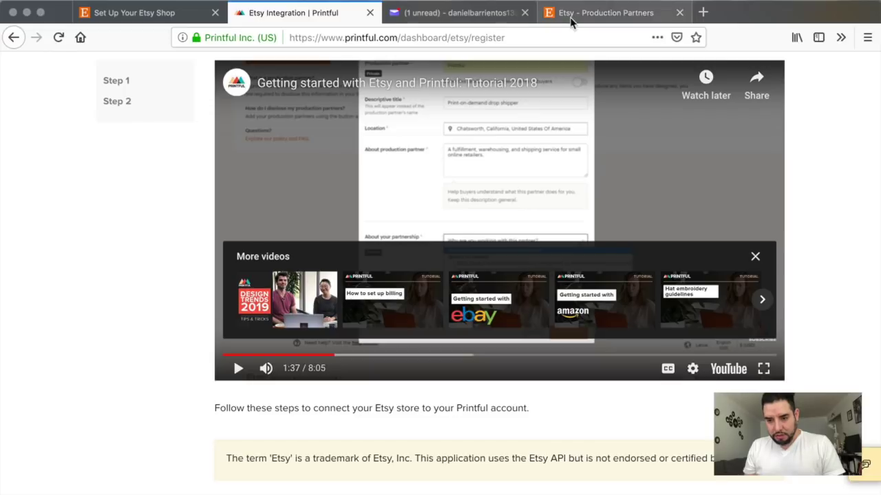
click(571, 15)
double_click(505, 312)
key(BackSpace)
text(and )
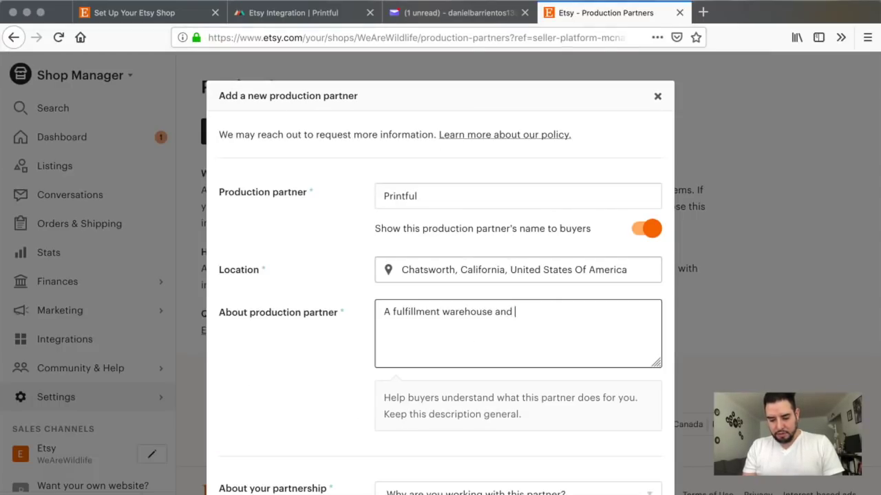
text(shipping )
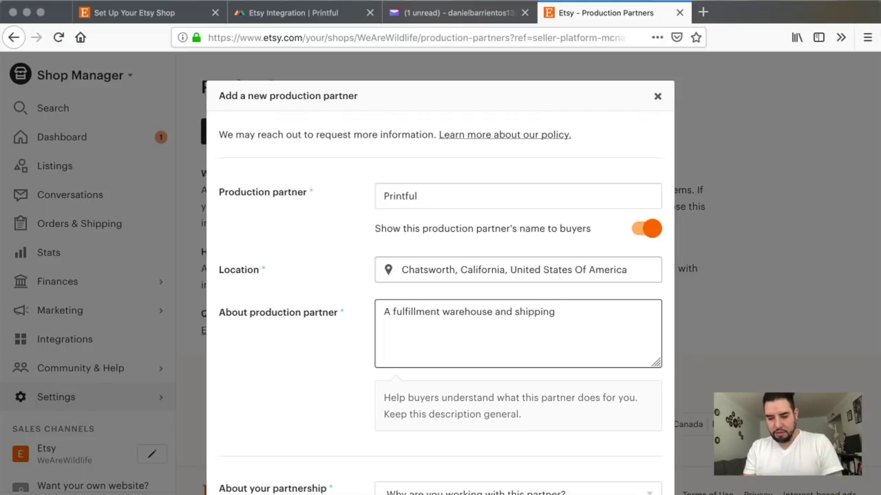
text(service for small retails)
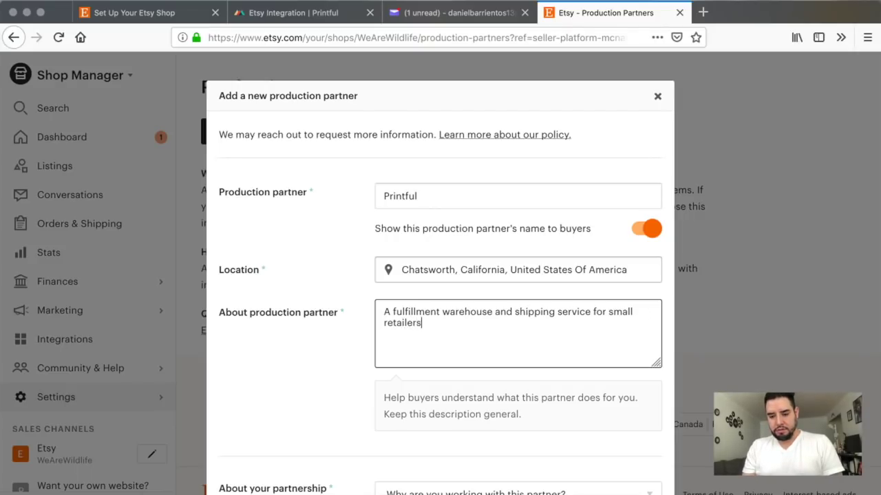
click(309, 19)
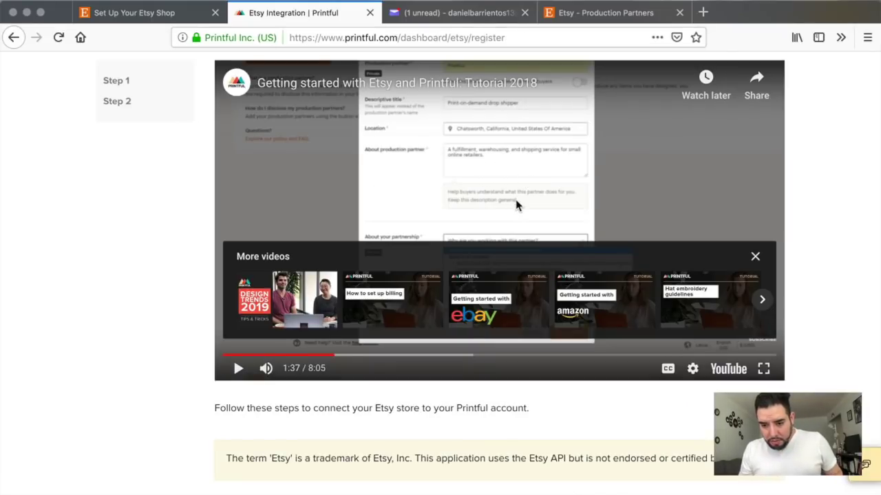
scroll(516, 206, down, 1)
click(548, 13)
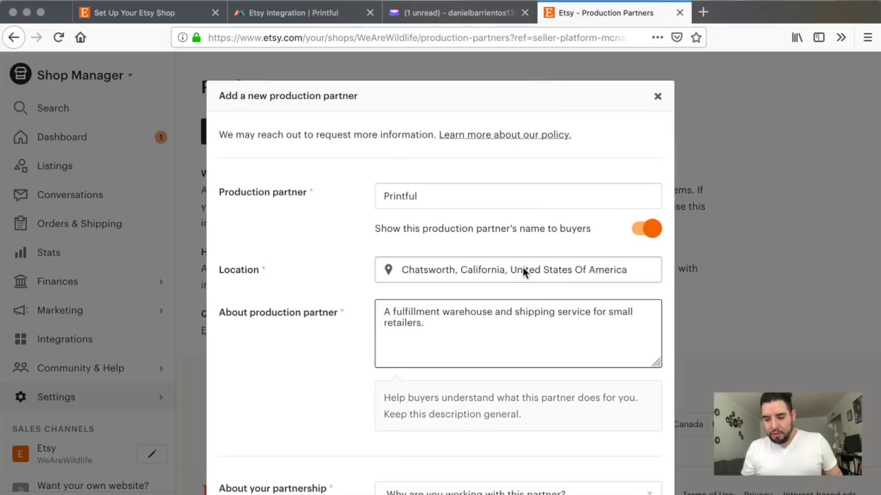
scroll(527, 276, down, 3)
scroll(528, 278, down, 4)
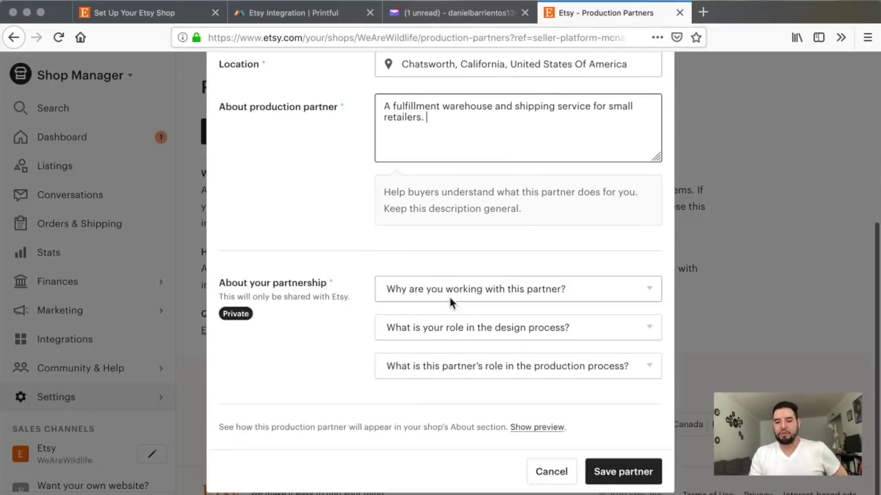
Step: Answer 'lacking technical ability or equipment' as the reason and 'I design everything myself' as my role
click(527, 300)
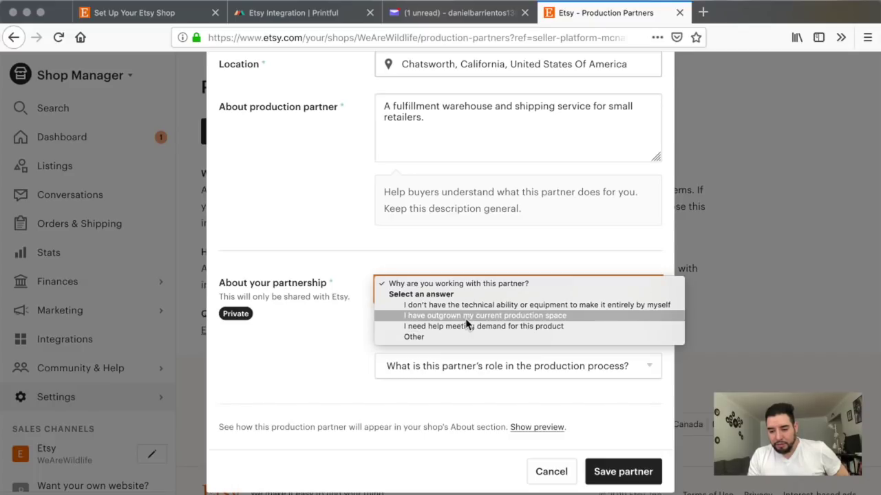
click(471, 306)
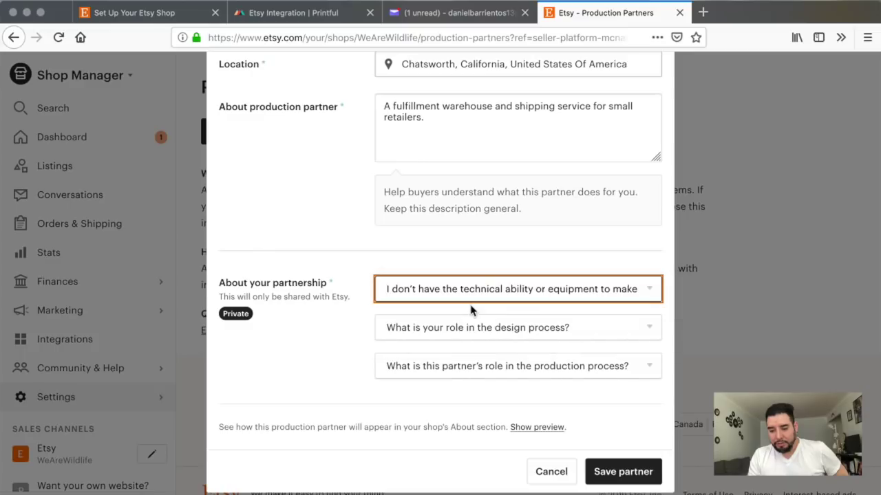
click(282, 14)
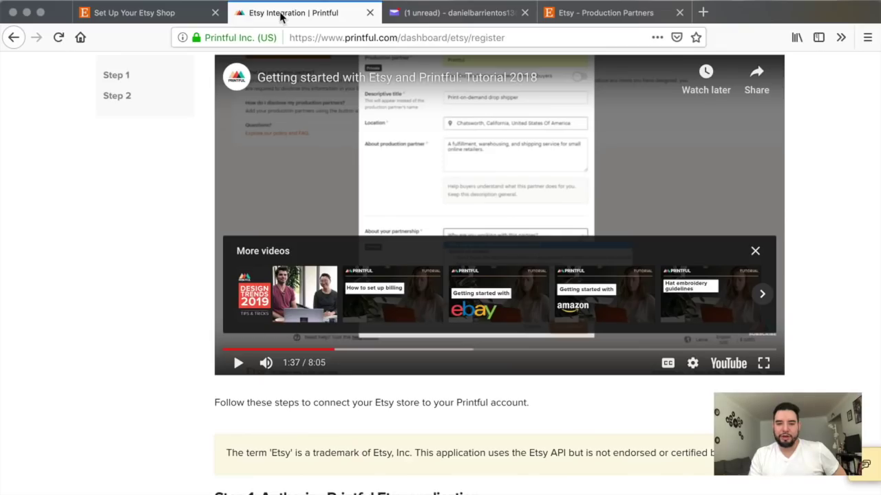
click(238, 367)
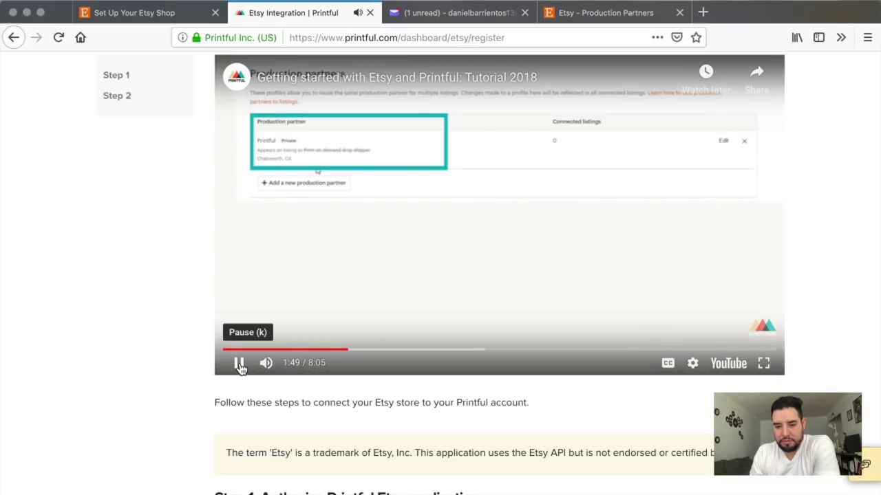
click(238, 365)
click(606, 13)
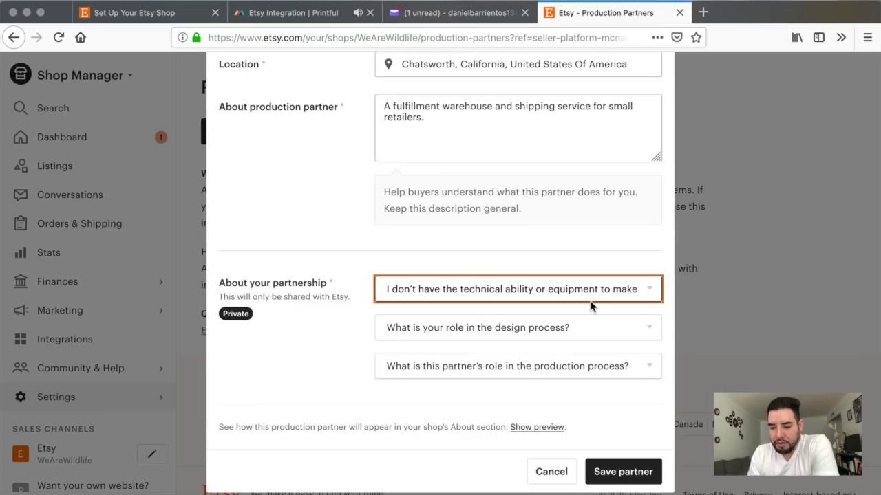
click(520, 331)
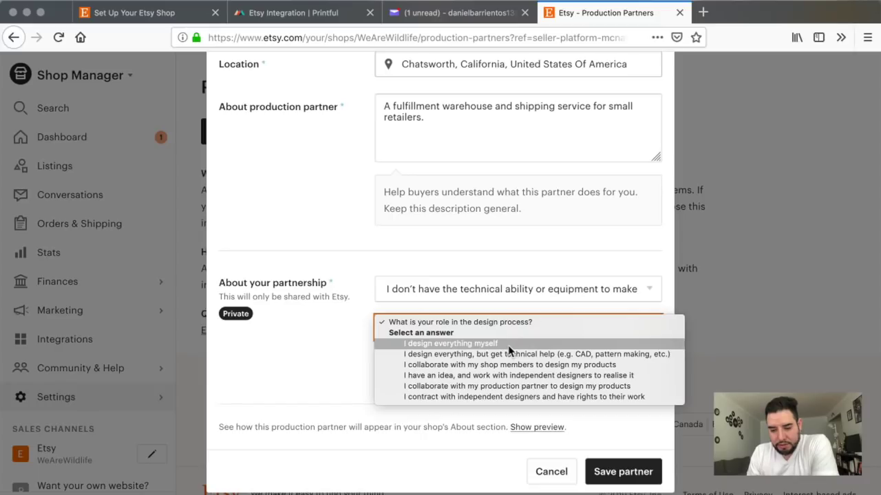
click(509, 344)
click(503, 367)
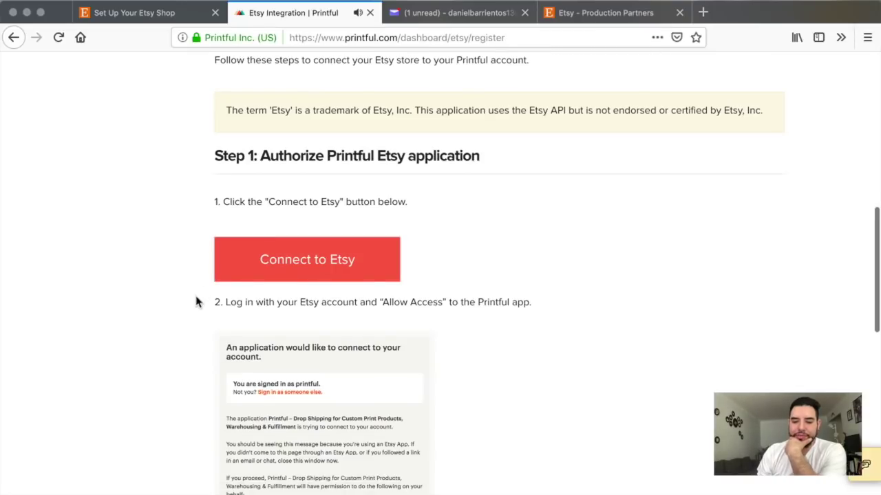
Step: Connect to Etsy from Printful and allow Printful access on Etsy's Authorise an Application page
click(308, 267)
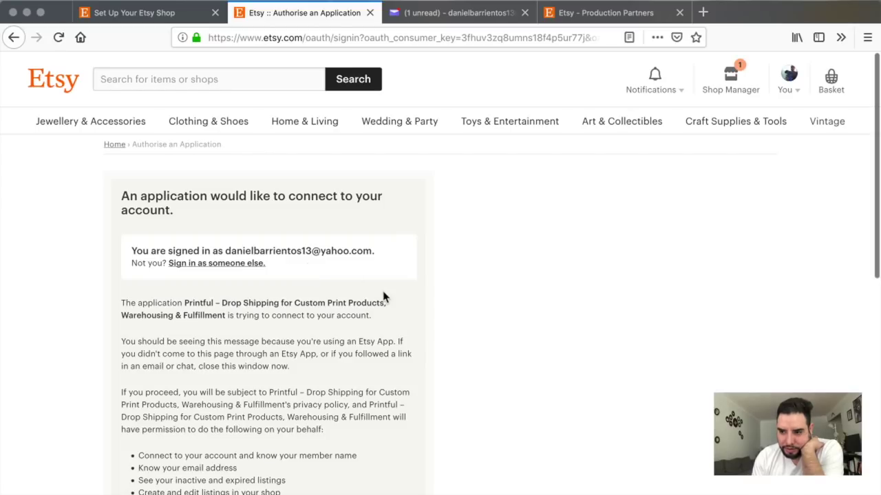
scroll(381, 294, down, 1)
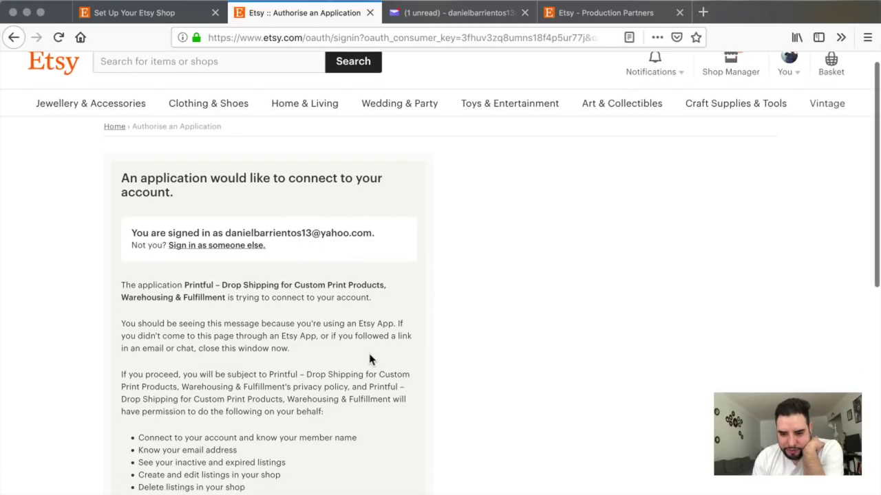
scroll(369, 359, down, 5)
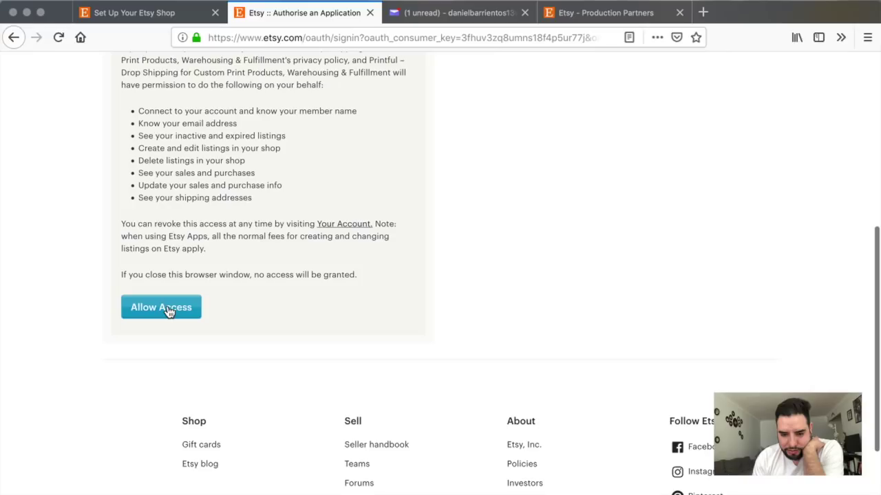
click(168, 312)
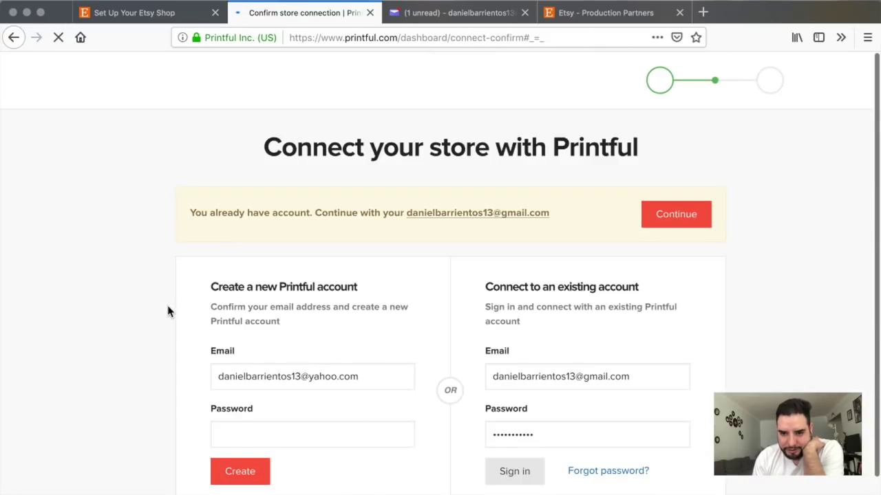
Step: Sign in to the existing Printful account, confirm connecting WeAreWildlife, and begin adding its first product
scroll(168, 311, down, 1)
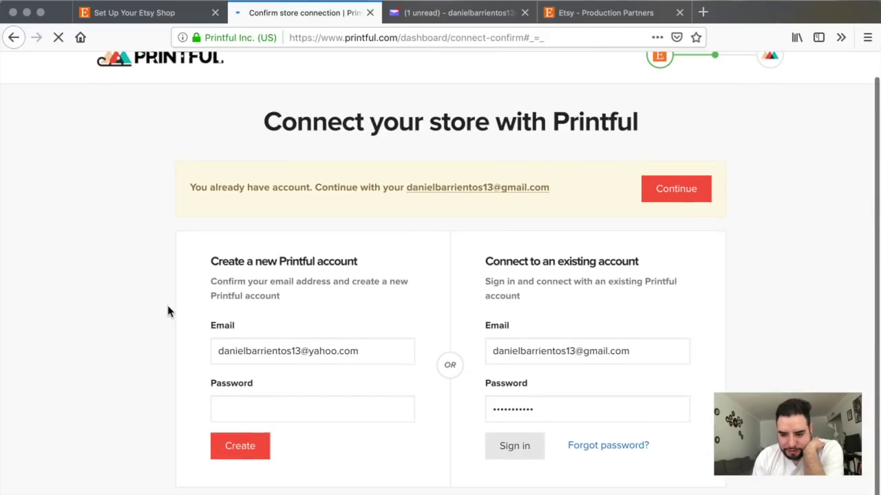
scroll(168, 312, down, 1)
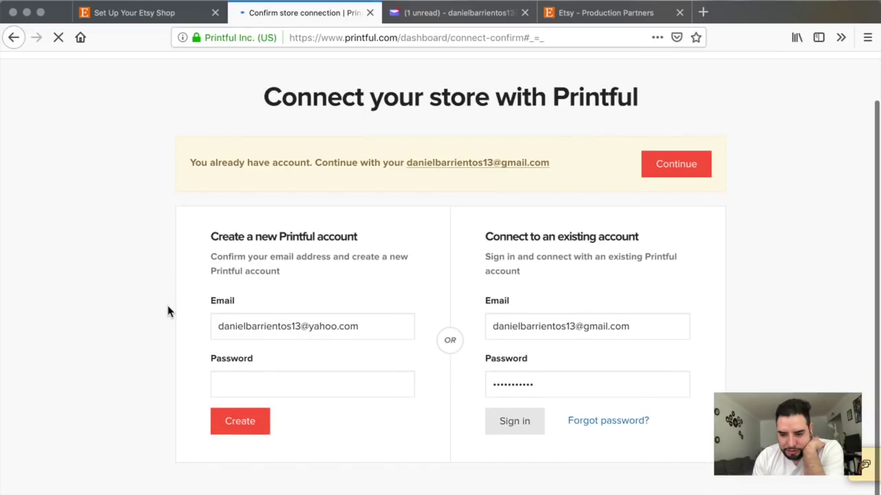
click(510, 411)
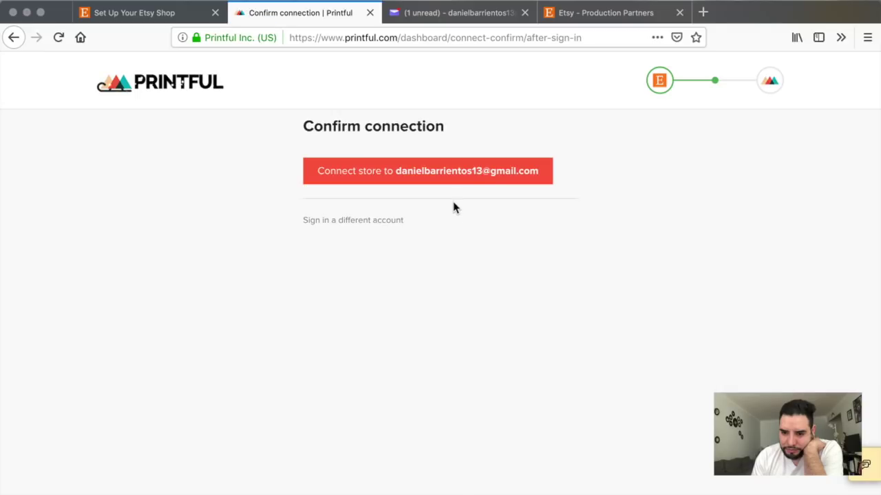
click(429, 177)
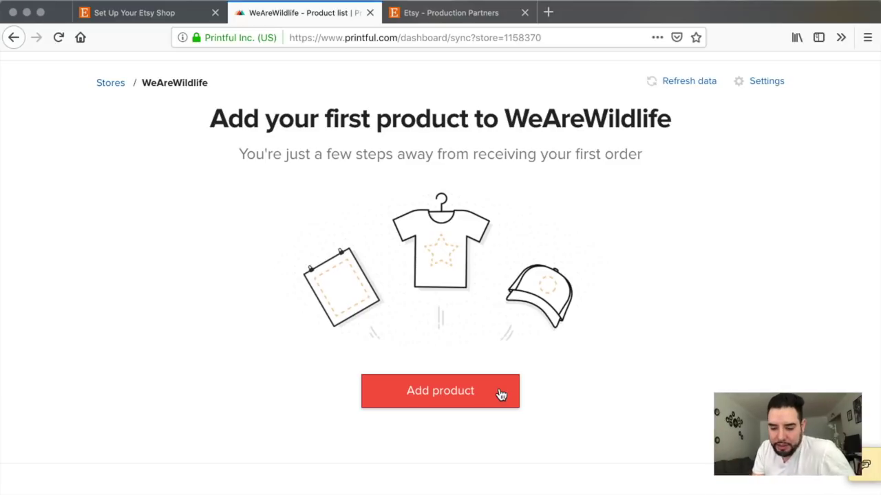
click(500, 393)
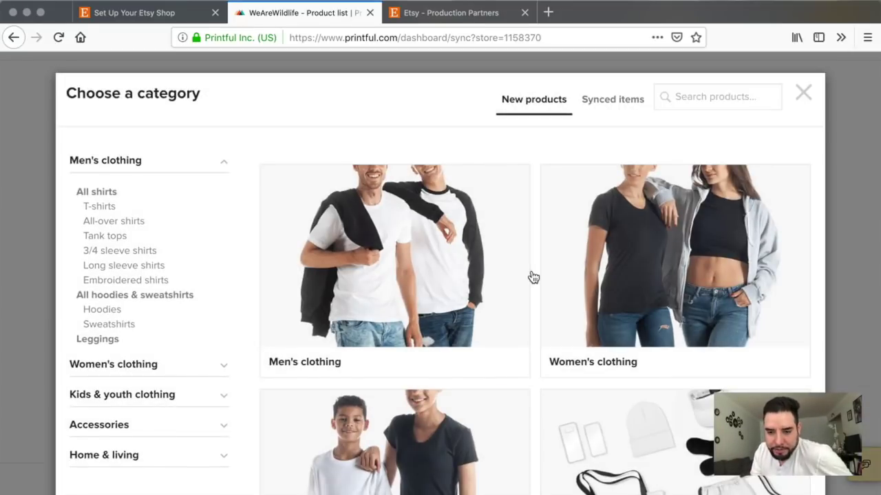
Step: Browse the category list and open Men's clothing > T-shirts
scroll(530, 277, down, 2)
scroll(533, 277, up, 1)
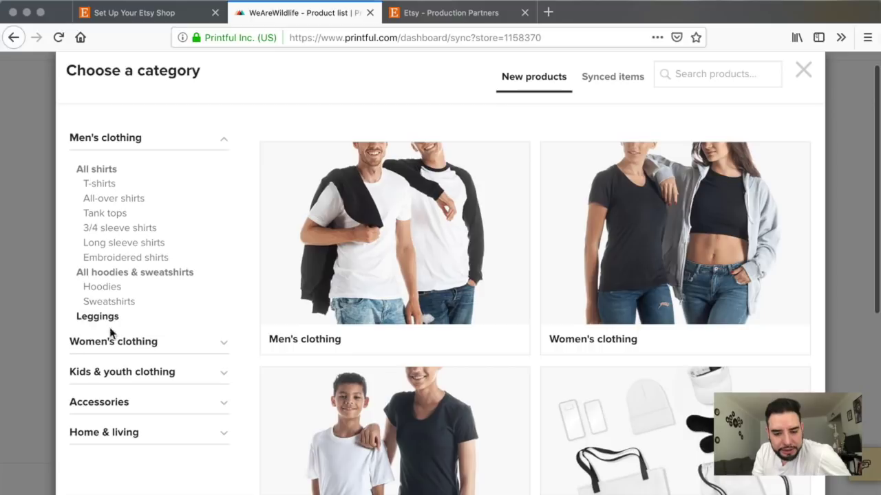
click(222, 406)
scroll(166, 383, down, 2)
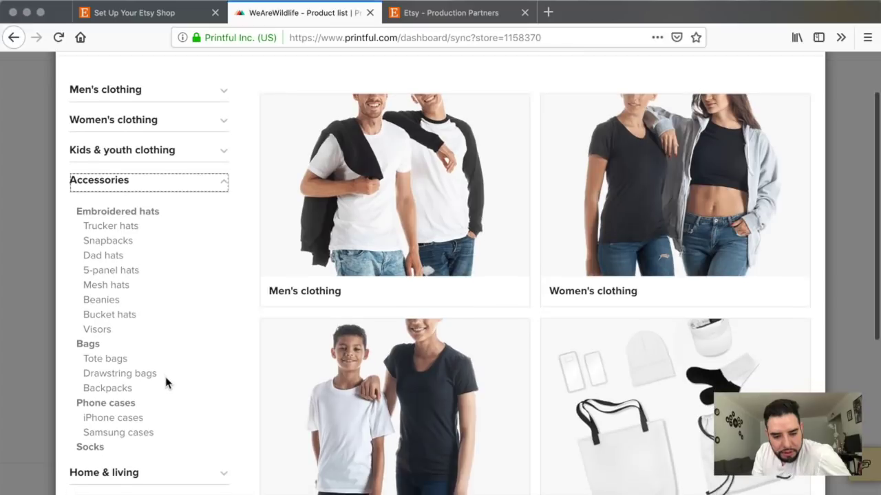
click(171, 472)
scroll(170, 476, down, 2)
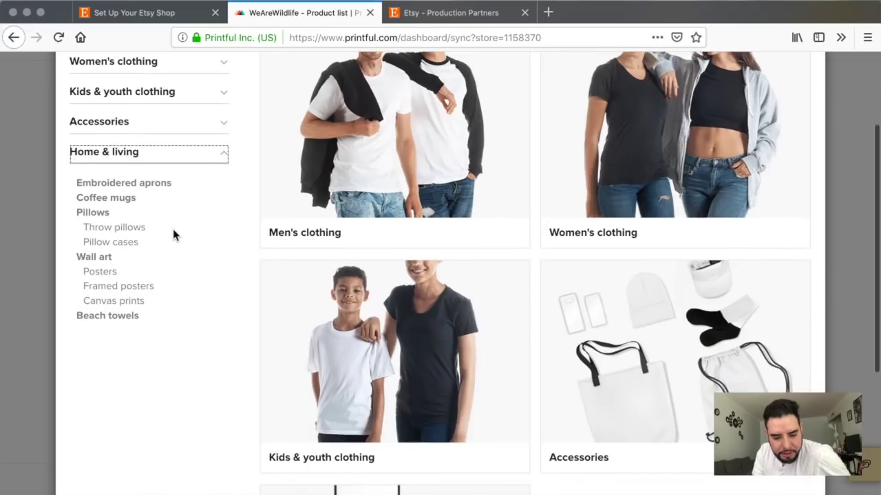
scroll(138, 282, up, 5)
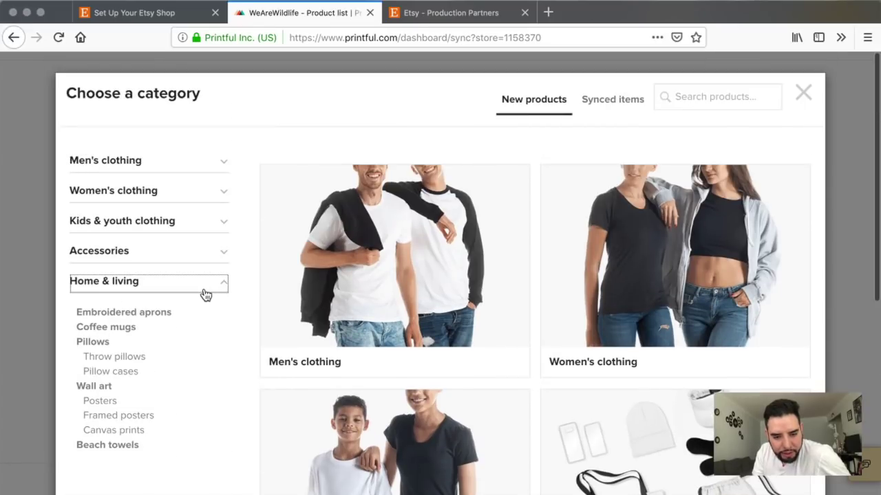
click(196, 171)
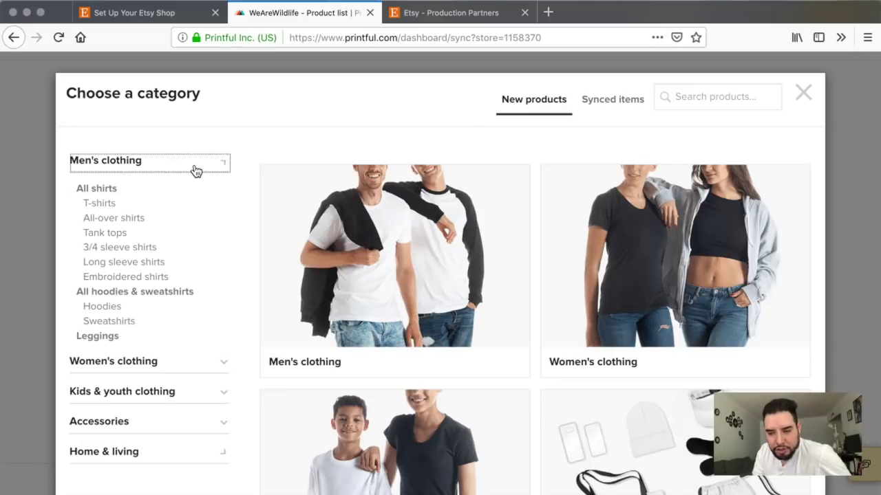
click(100, 207)
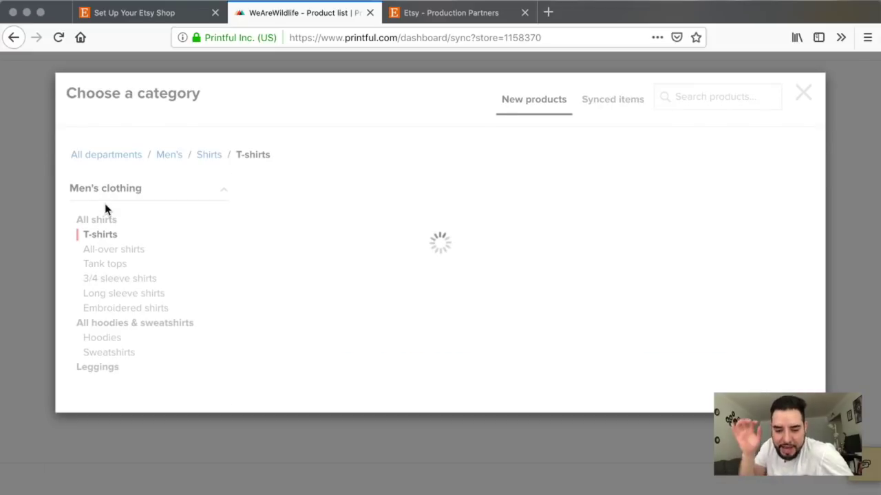
Step: Filter by the Bella + Canvas brand and pick the Bella + Canvas 3001 Unisex Short Sleeve T-Shirt
scroll(146, 320, down, 1)
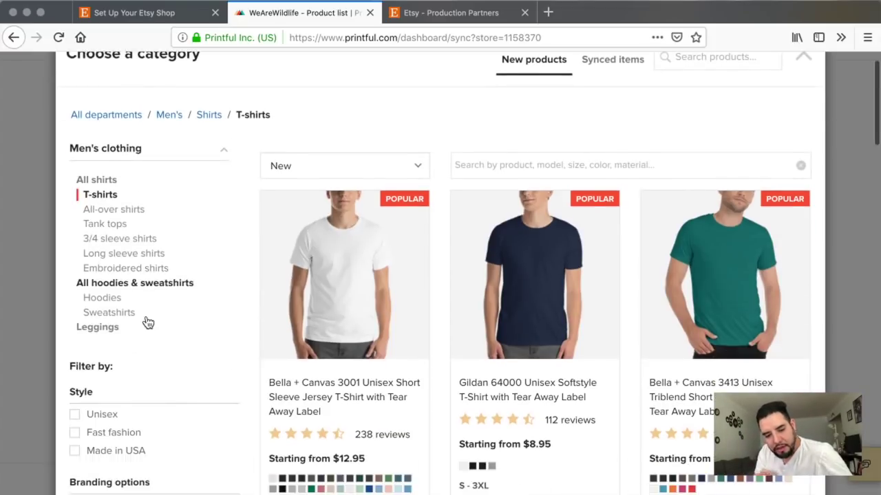
scroll(148, 322, down, 10)
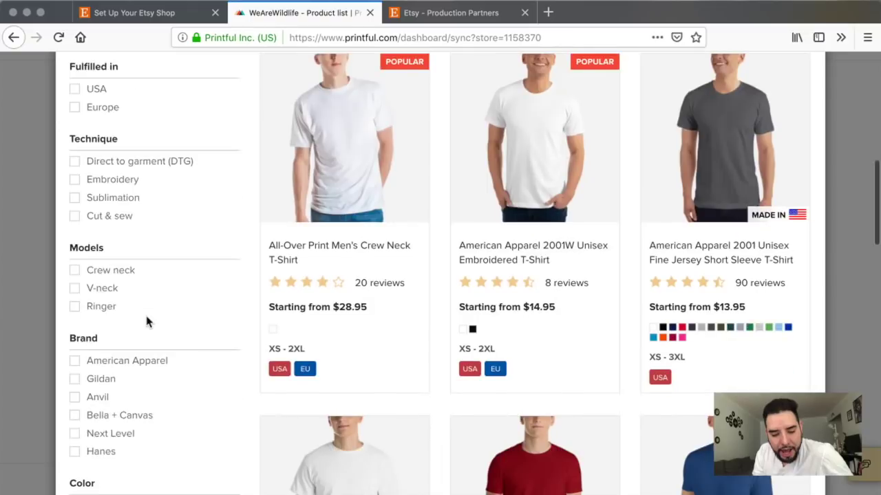
scroll(147, 321, down, 3)
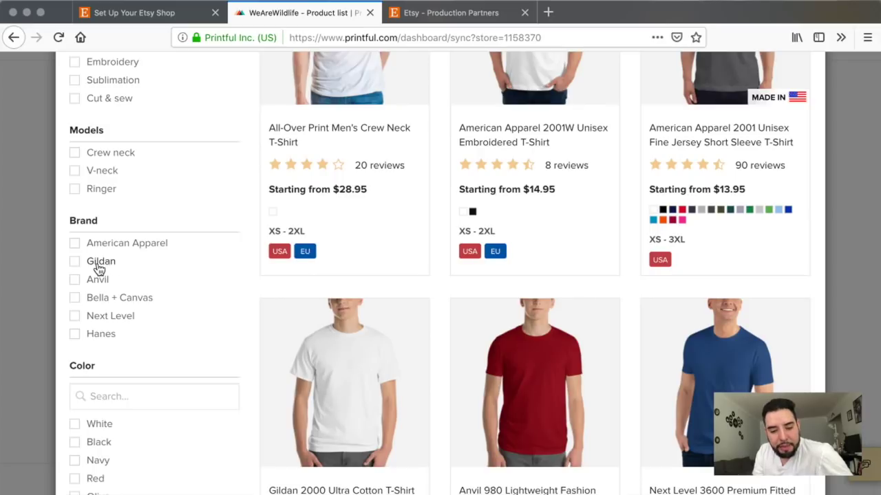
click(80, 300)
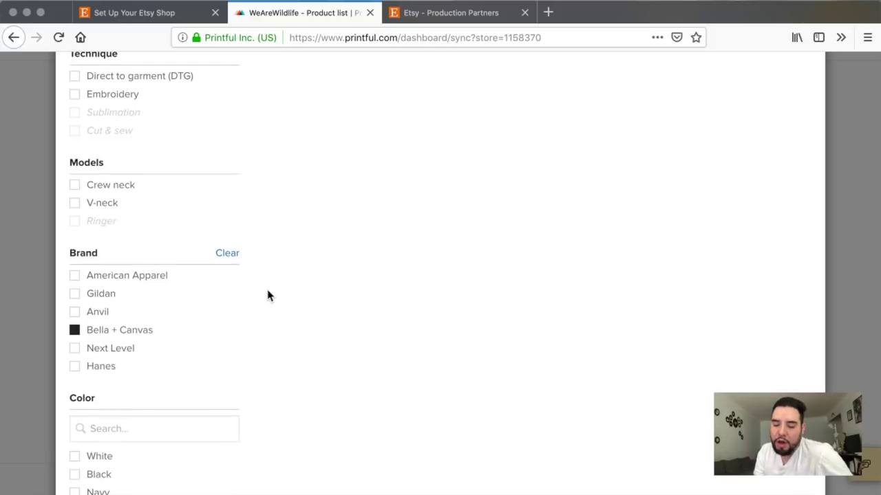
scroll(268, 296, up, 5)
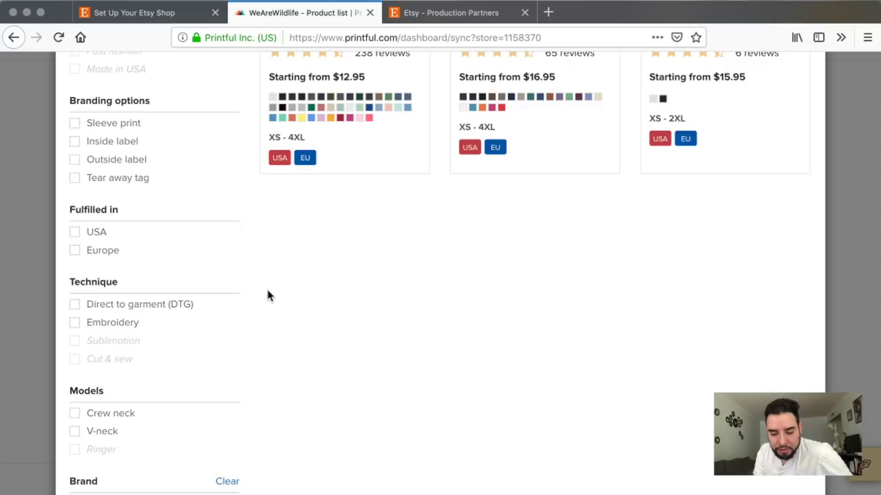
scroll(354, 308, up, 6)
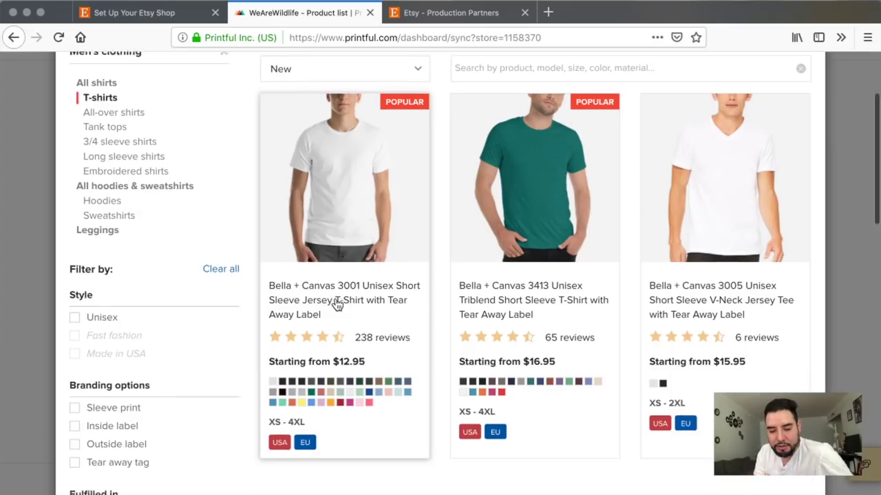
scroll(336, 306, up, 1)
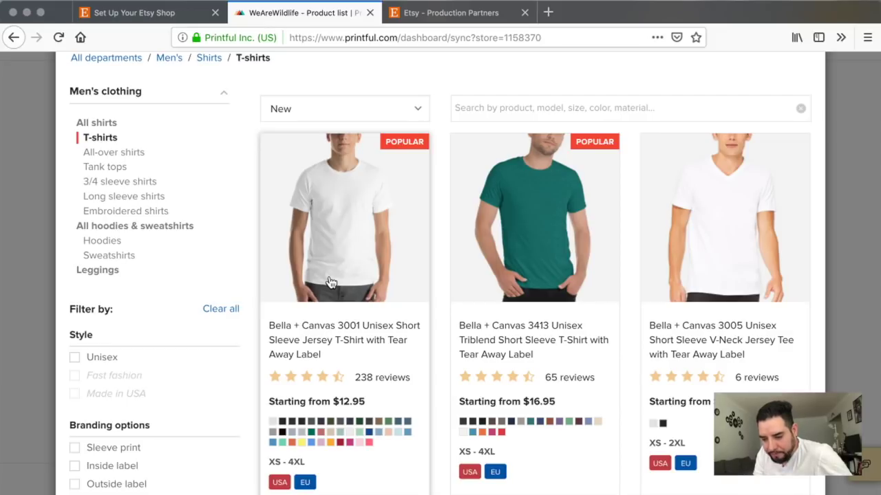
click(337, 284)
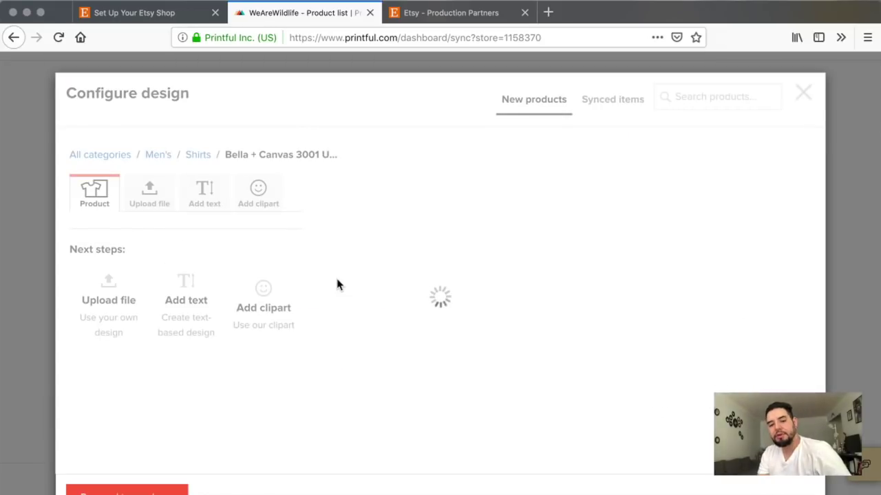
Step: Upload masterofthecampfire.png to the file library and place it on the shirt front
scroll(338, 284, down, 2)
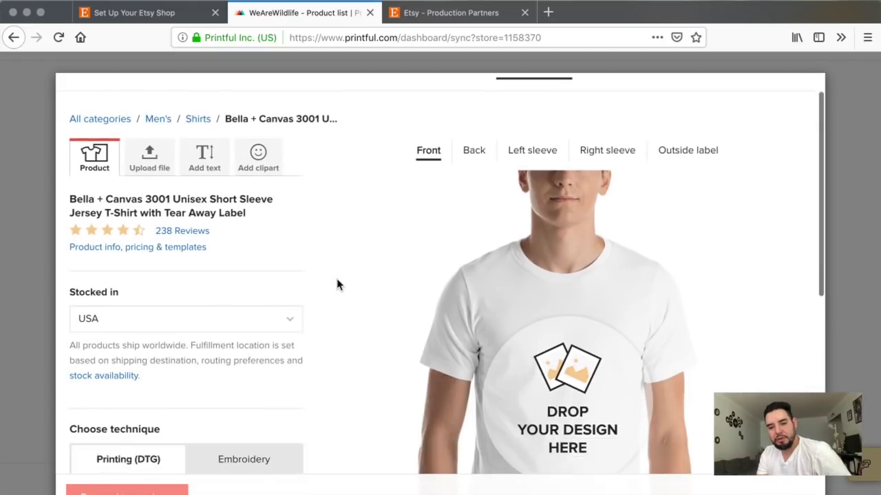
click(150, 138)
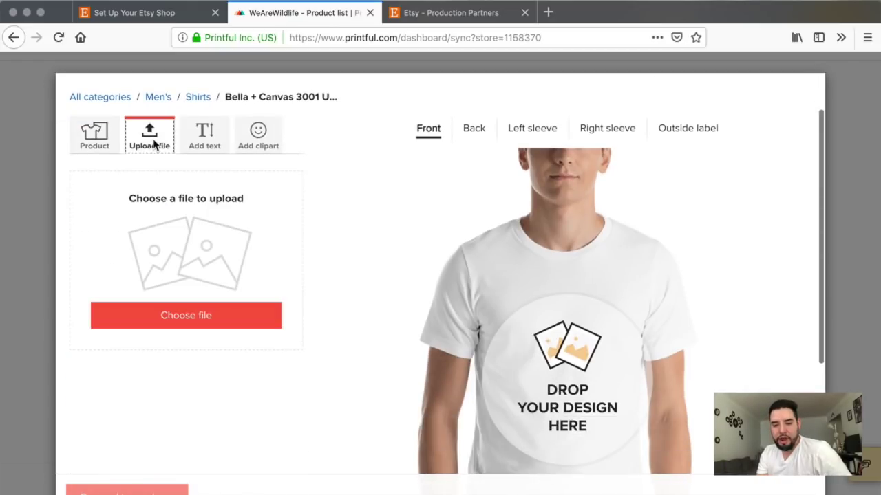
click(187, 317)
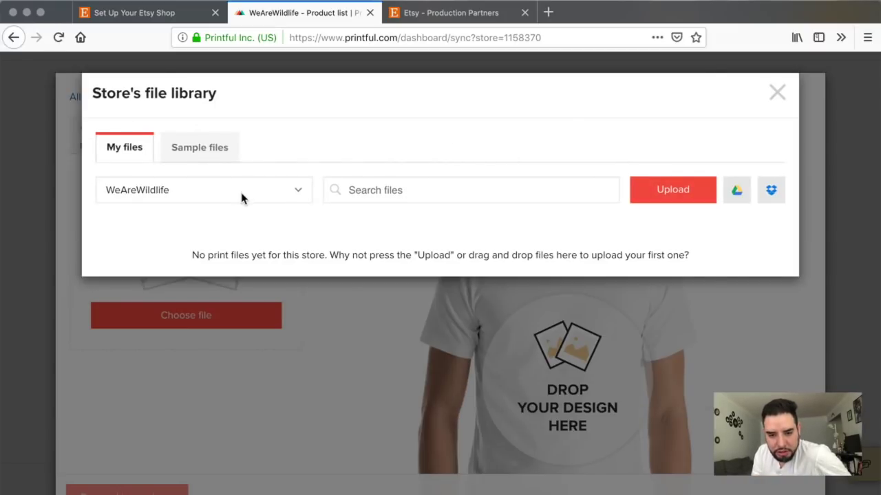
click(672, 190)
click(678, 352)
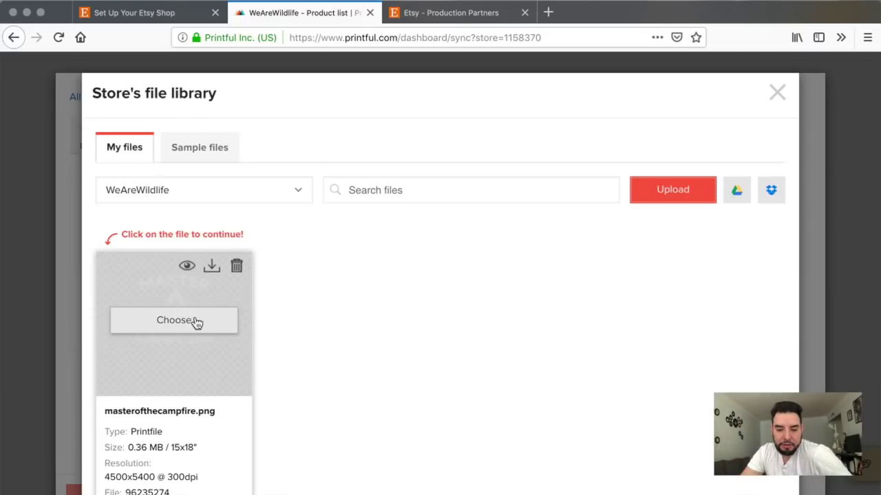
click(187, 323)
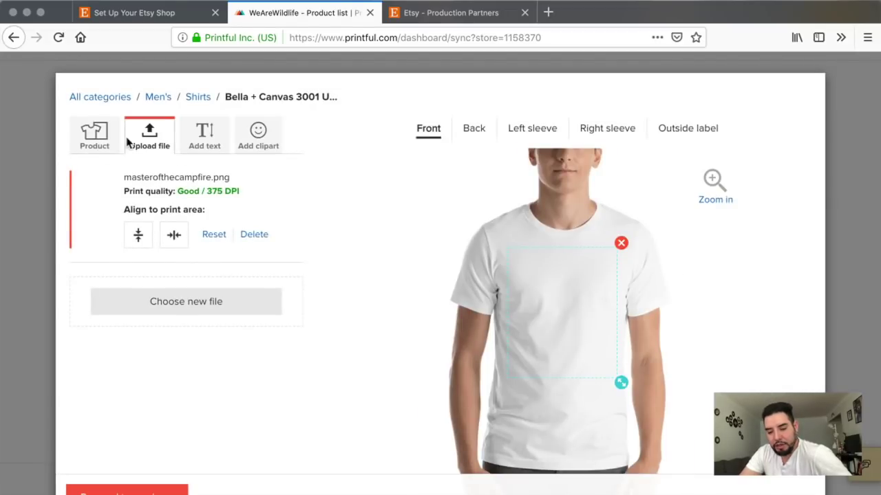
click(95, 138)
Step: Add Dark Grey Heather and Heather Midnight Navy as shirt colours
scroll(196, 250, down, 5)
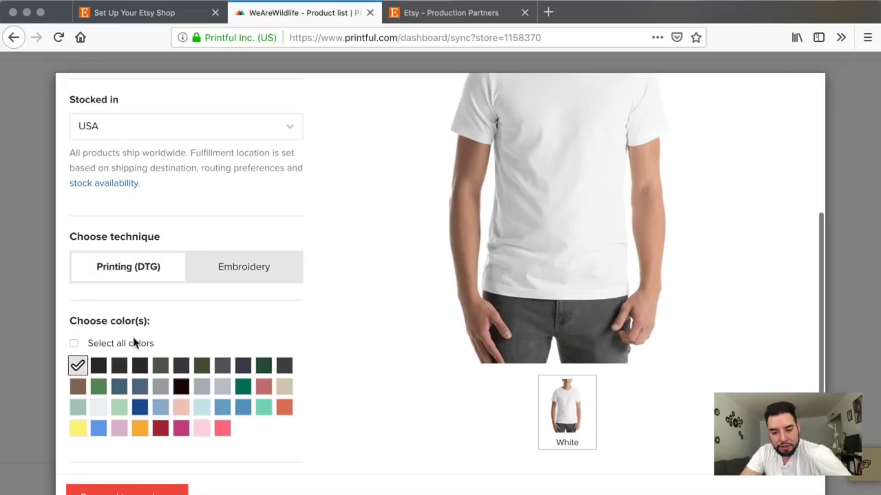
click(140, 366)
scroll(305, 324, up, 3)
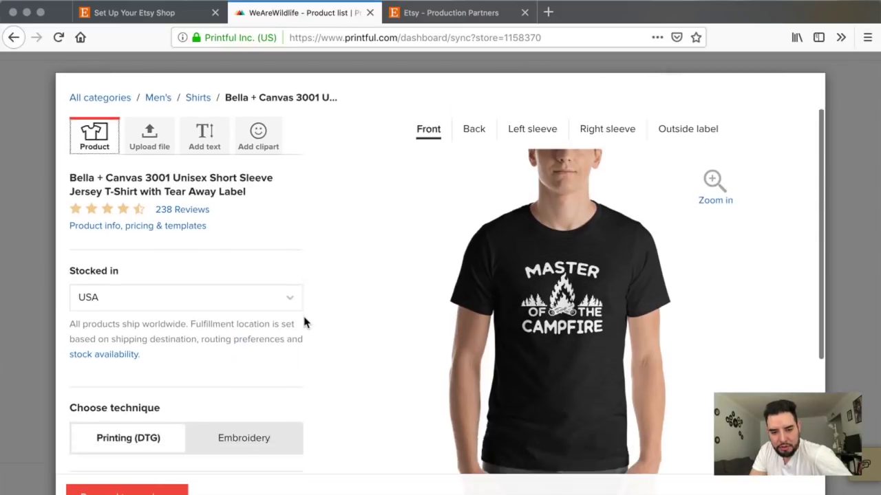
scroll(304, 323, down, 3)
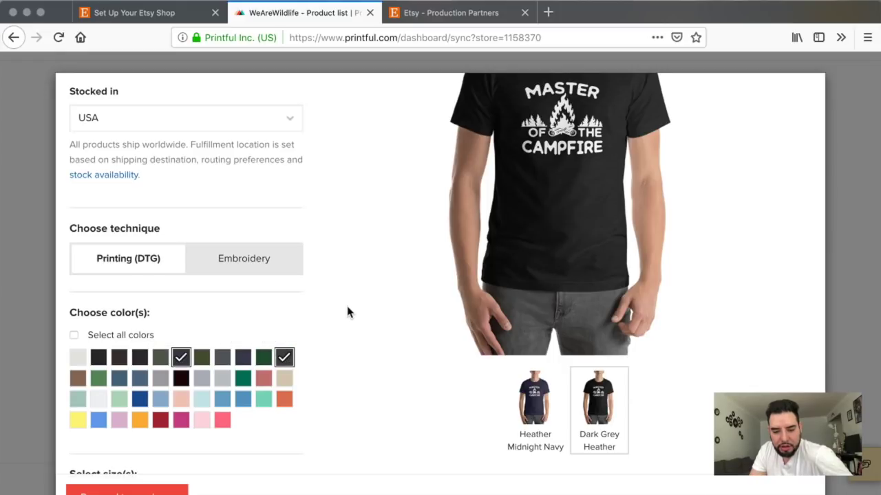
scroll(348, 311, up, 3)
click(285, 446)
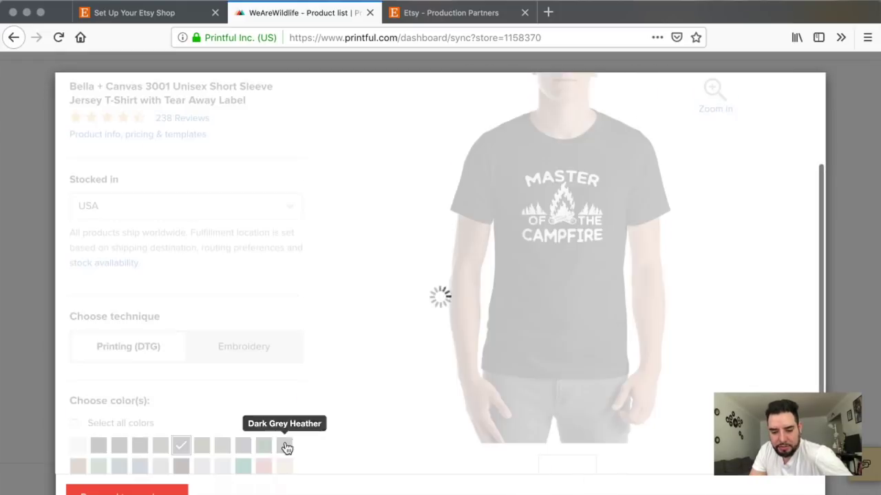
click(186, 438)
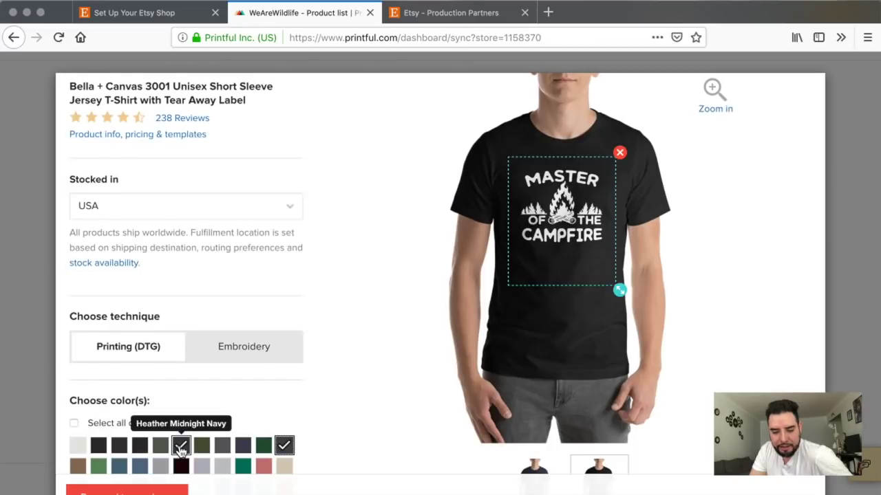
click(179, 448)
click(181, 450)
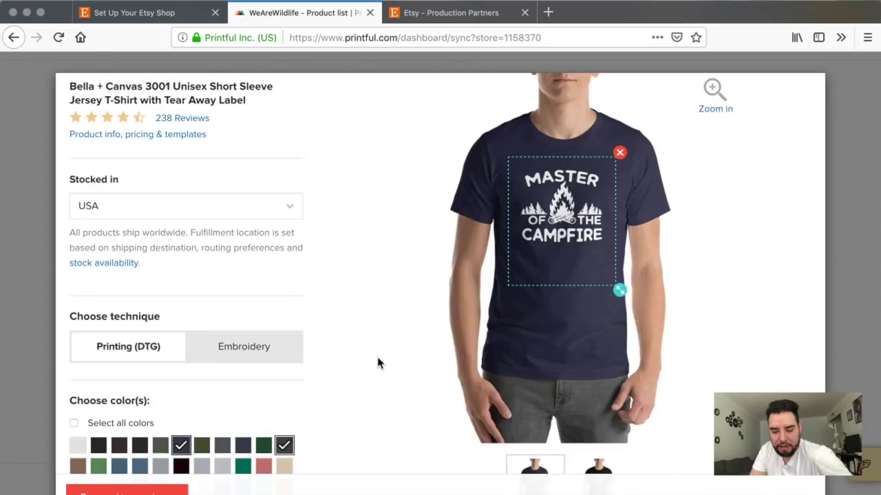
Step: Enlarge the campfire design on the shirt front and centre it horizontally
scroll(378, 363, up, 4)
scroll(378, 362, down, 2)
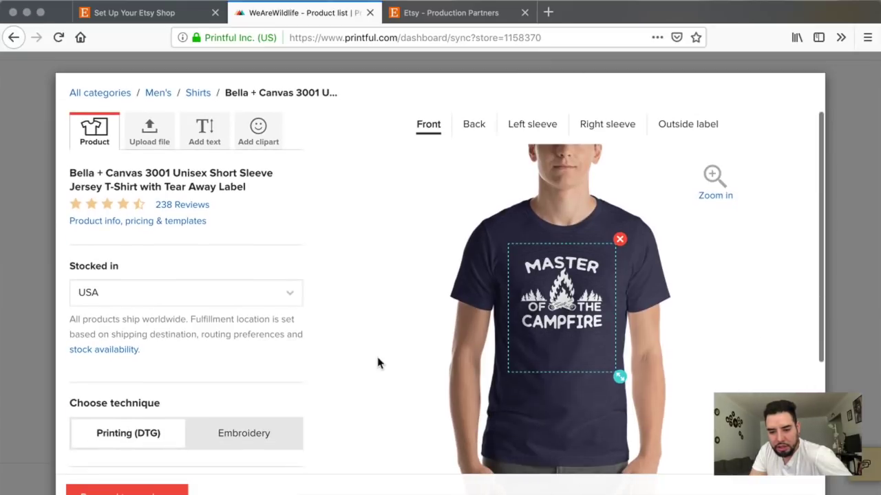
scroll(377, 363, down, 1)
drag(620, 350, 644, 363)
mouse_move(582, 309)
mouse_down()
mouse_move(559, 309)
mouse_move(581, 305)
mouse_up()
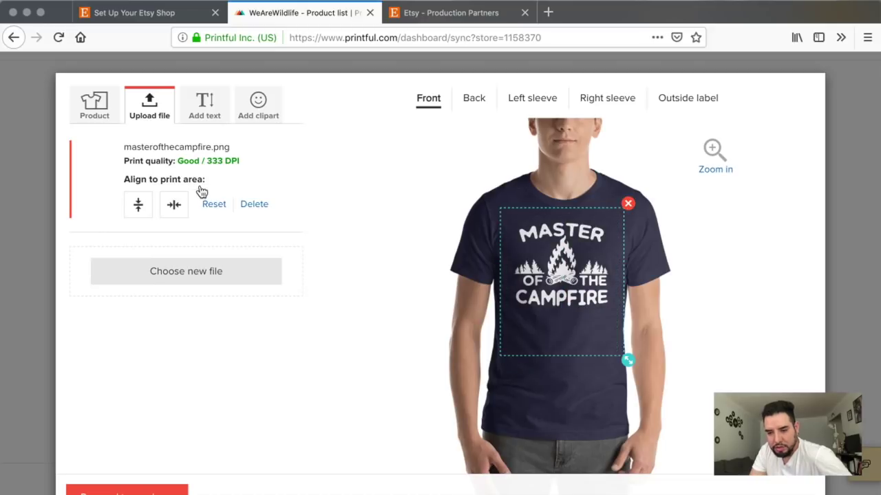
click(172, 211)
Step: Add a text layer to the shirt, then delete the stray test text 'sssdd'
scroll(388, 171, up, 2)
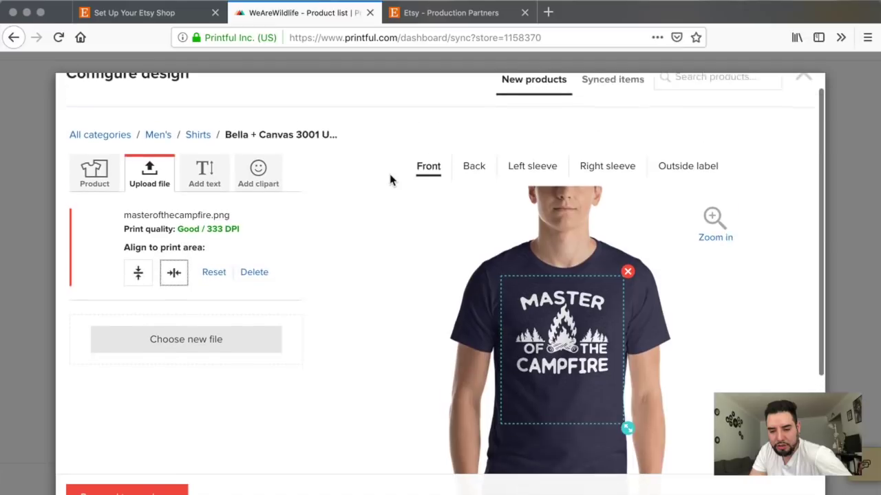
scroll(389, 180, down, 1)
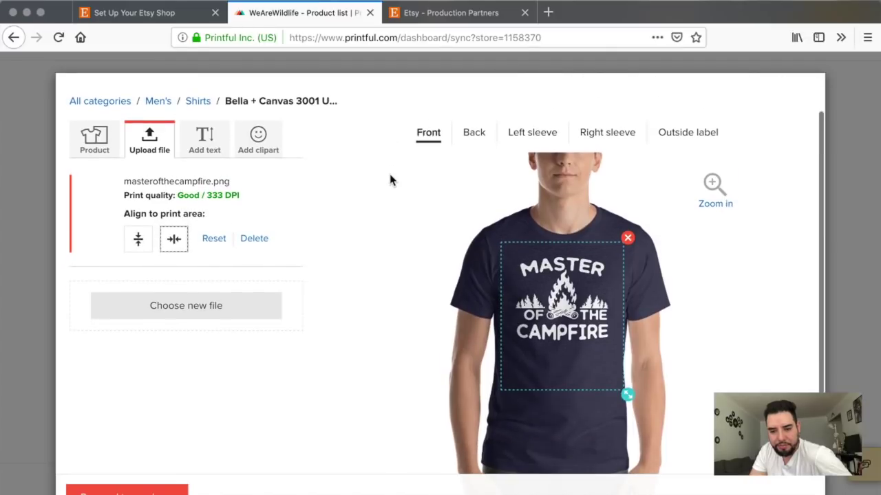
click(206, 140)
click(120, 219)
text(sssdd)
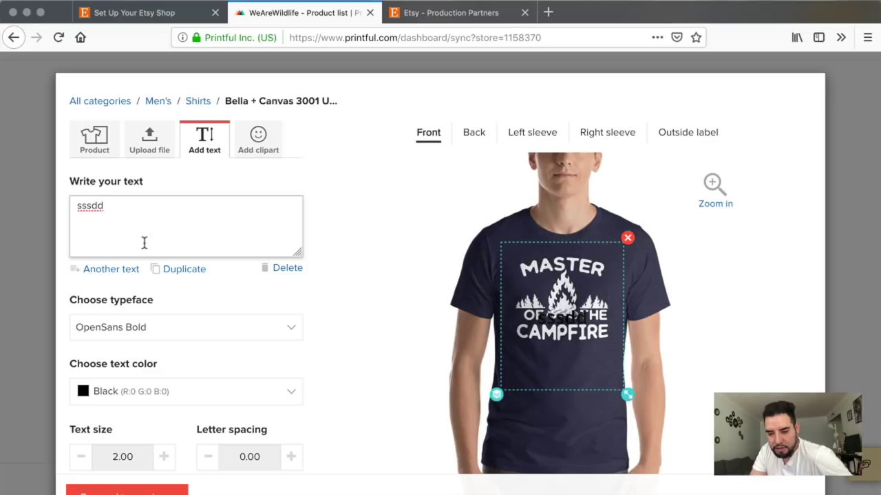
drag(106, 206, 65, 206)
key(BackSpace)
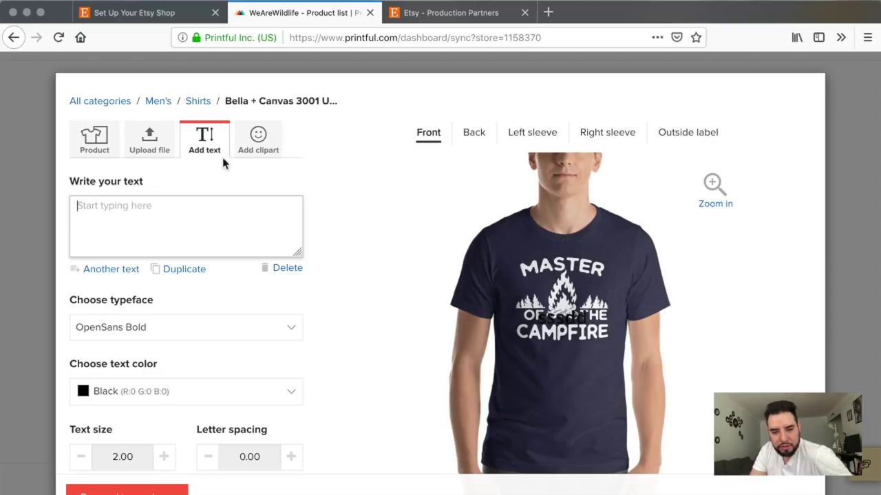
Step: Browse the Line drawings clipart group, then proceed to the mockups step
click(257, 141)
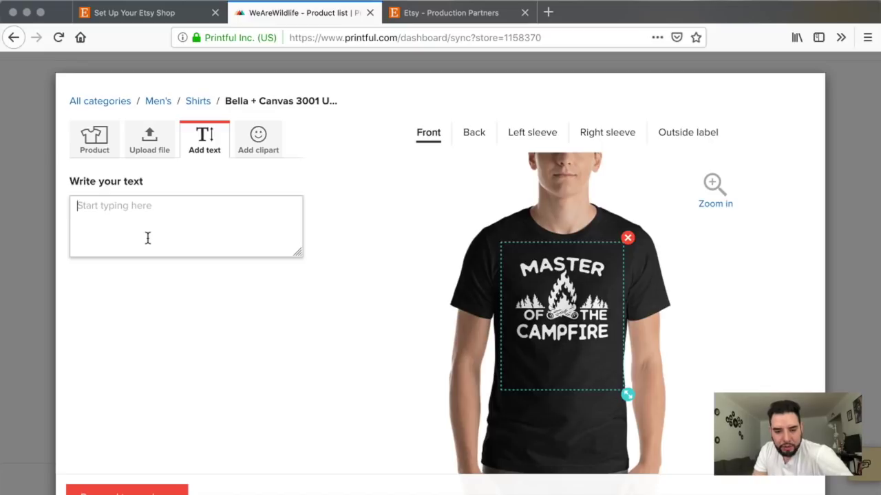
click(239, 141)
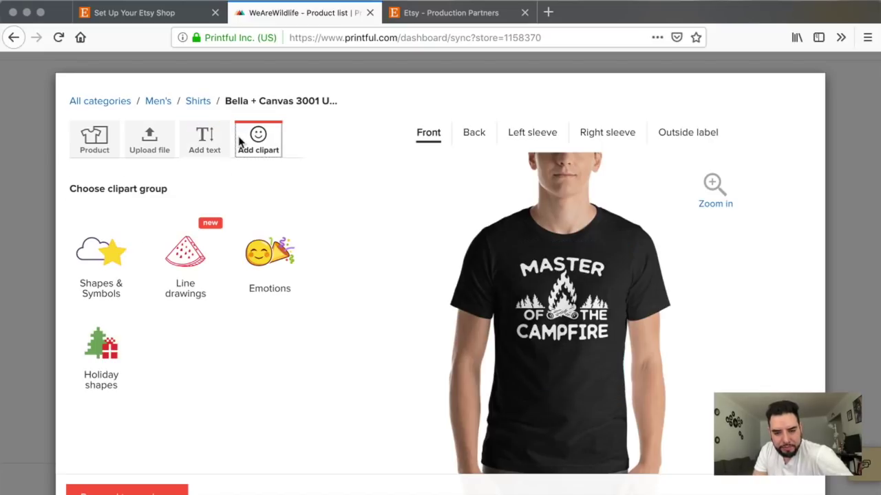
click(177, 287)
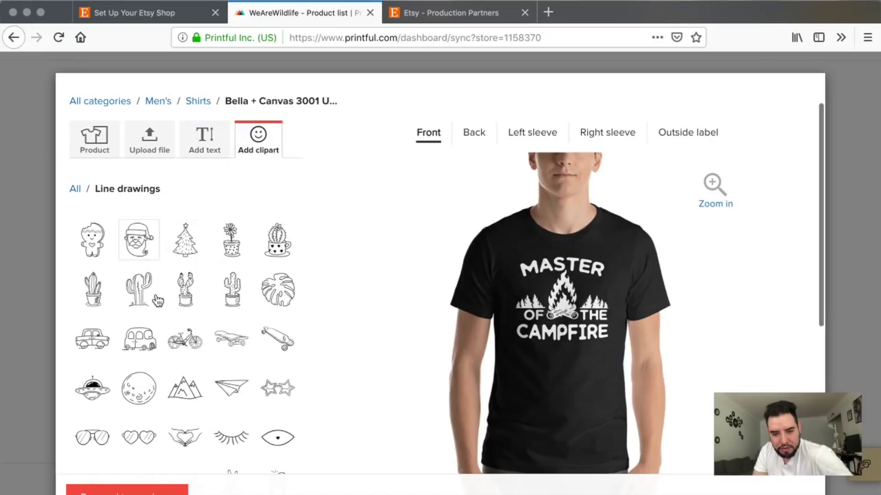
scroll(157, 301, down, 5)
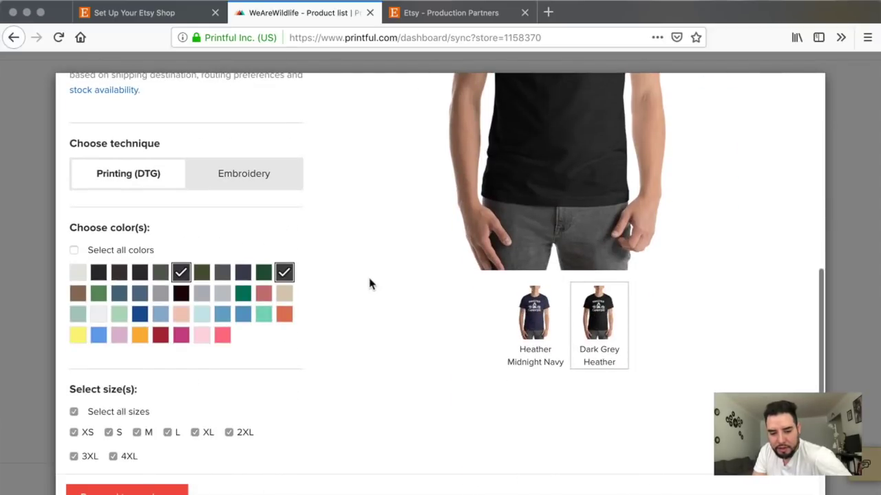
scroll(370, 284, up, 5)
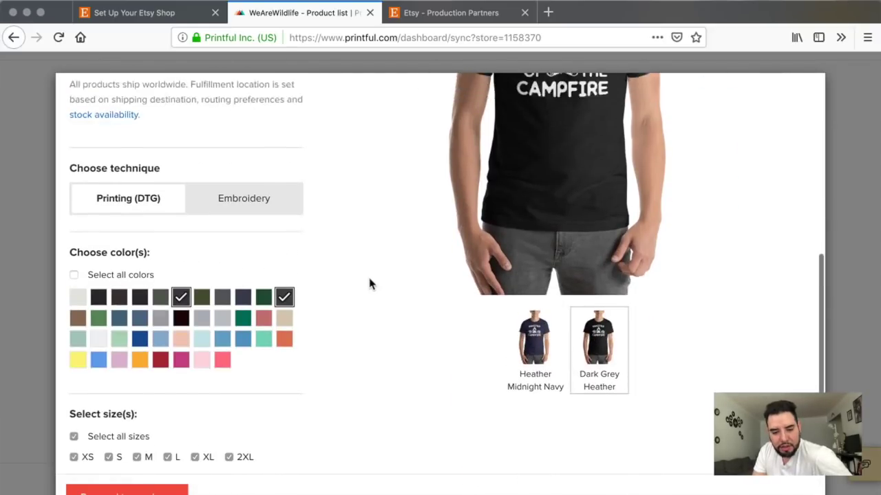
scroll(357, 293, down, 5)
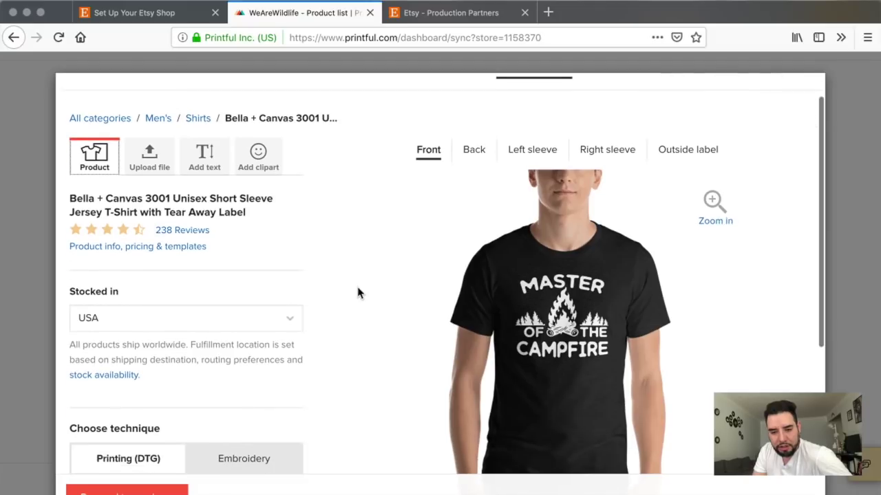
scroll(305, 346, down, 2)
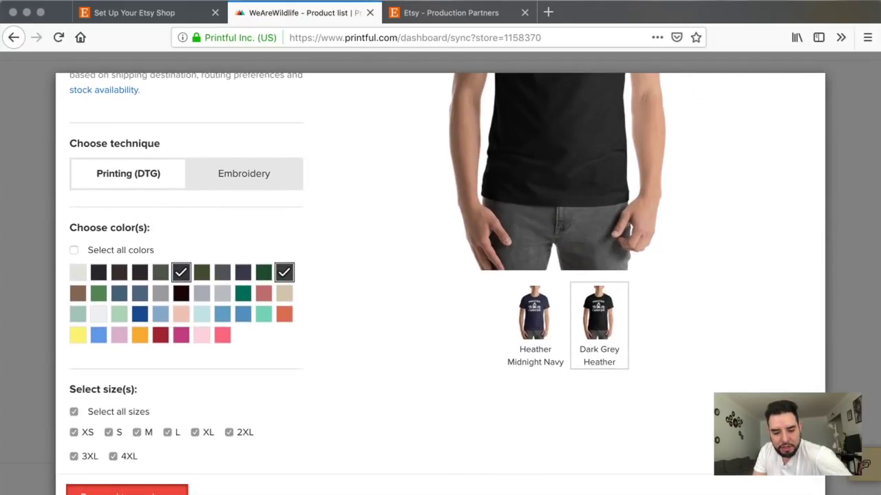
click(126, 491)
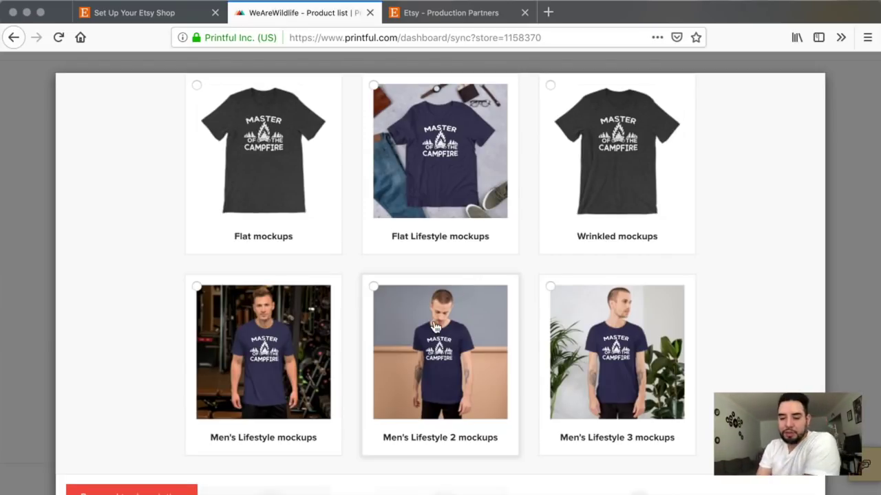
Step: Pick the Wrinkled mockups style for the shirt and continue to Add description
scroll(435, 329, up, 3)
scroll(435, 329, up, 1)
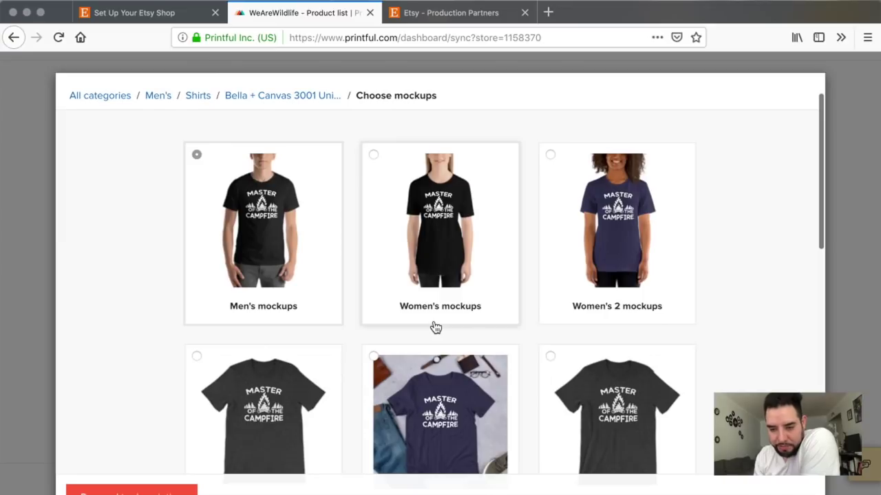
scroll(435, 328, down, 4)
scroll(315, 322, up, 4)
scroll(315, 322, down, 1)
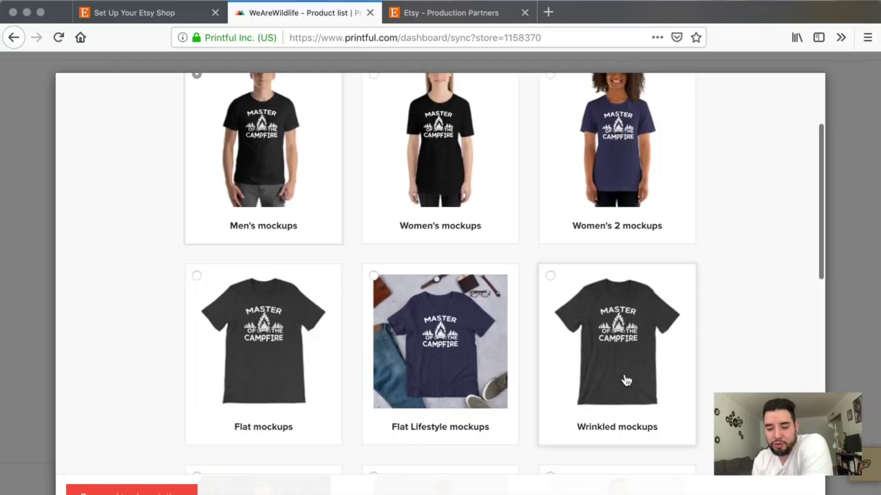
click(634, 353)
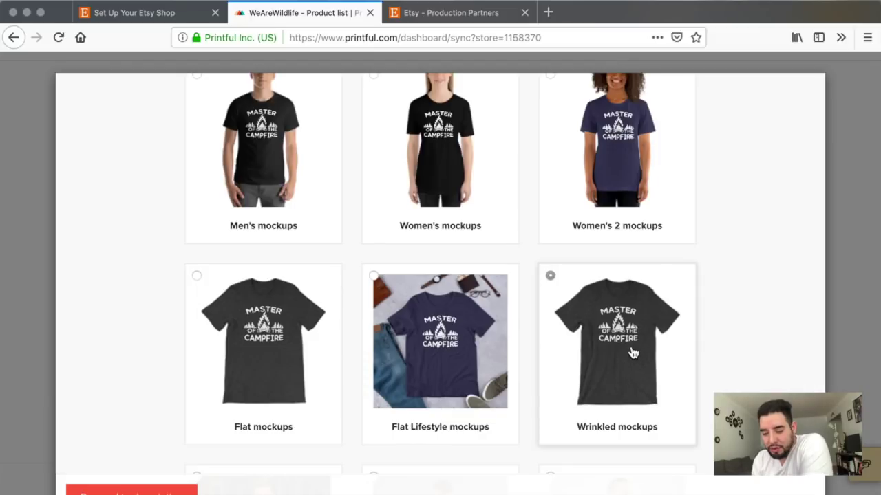
scroll(634, 352, down, 3)
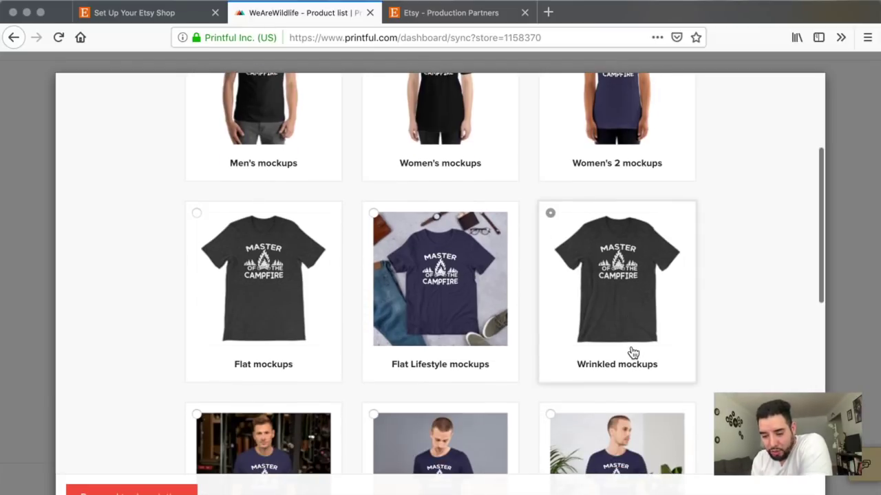
scroll(596, 295, down, 5)
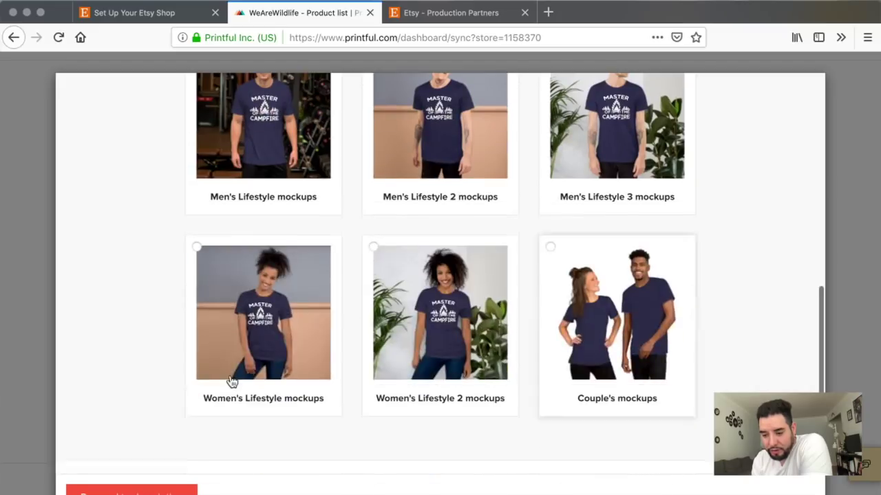
click(132, 491)
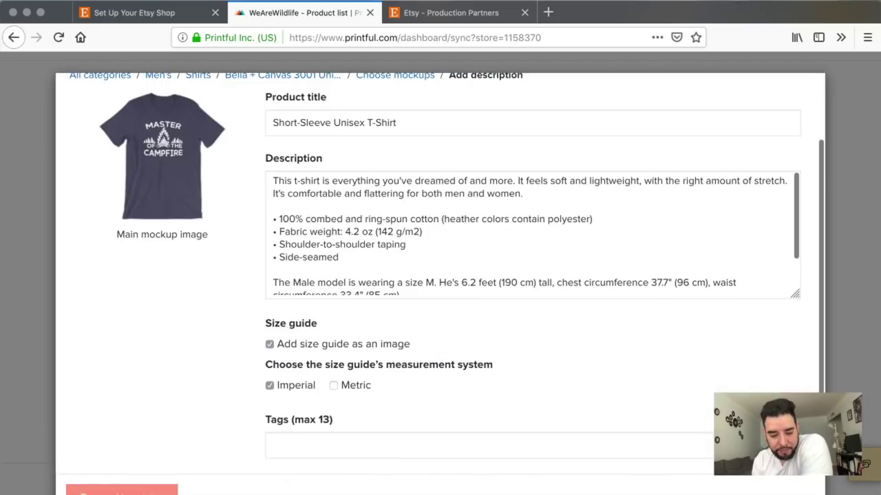
Step: Add 'Camping' before and 'Master Of The Campfire' after the default product title
click(270, 121)
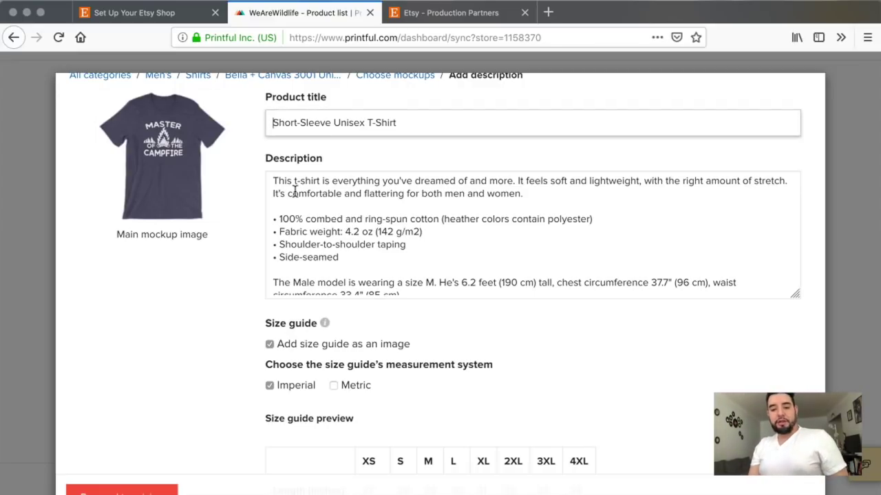
text(Camping)
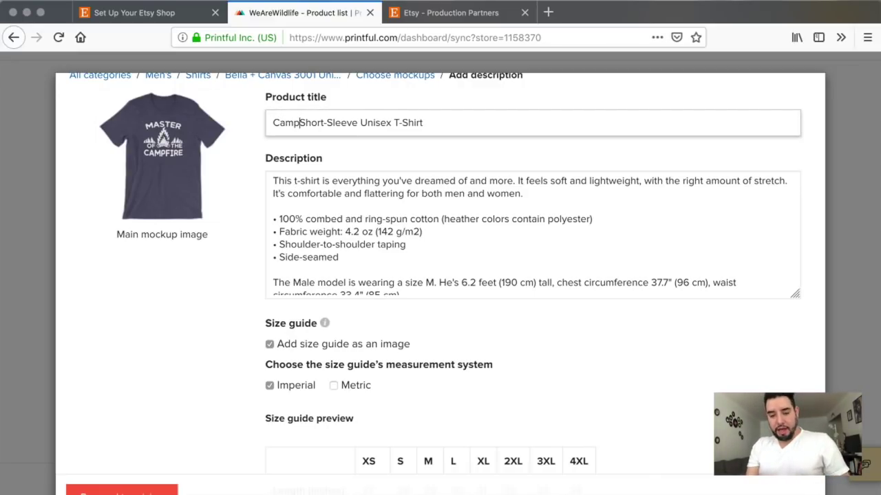
click(461, 122)
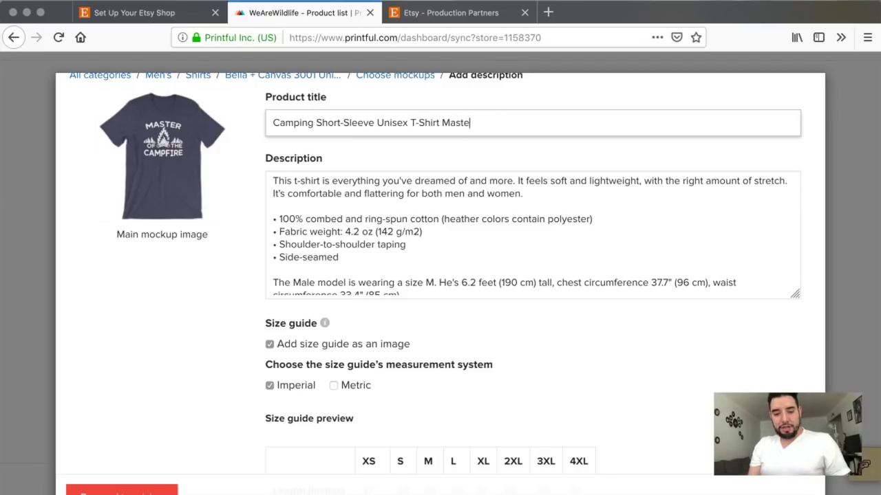
text(Master Of The )
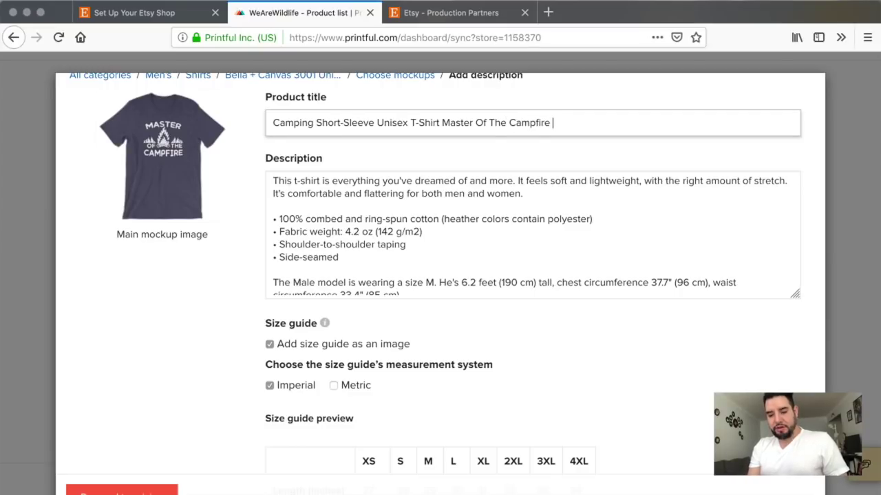
text(Campfire)
key(BackSpace)
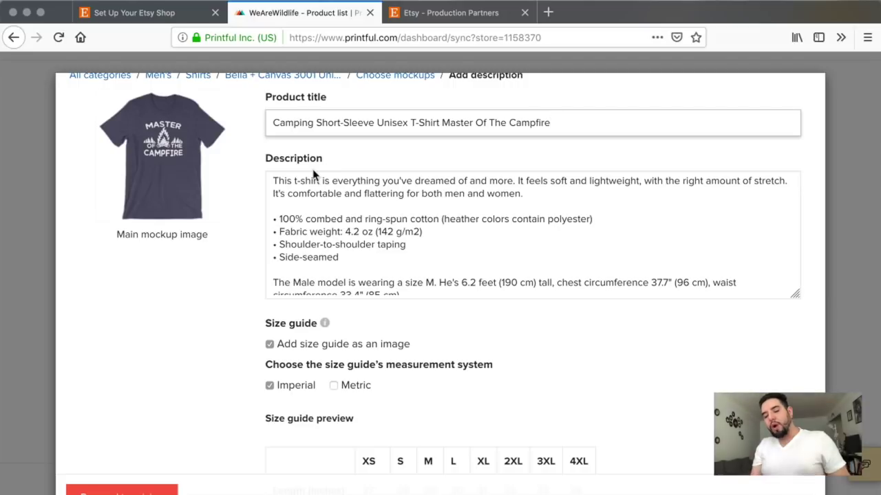
Step: Insert a blank first line at the start of the product description
click(271, 179)
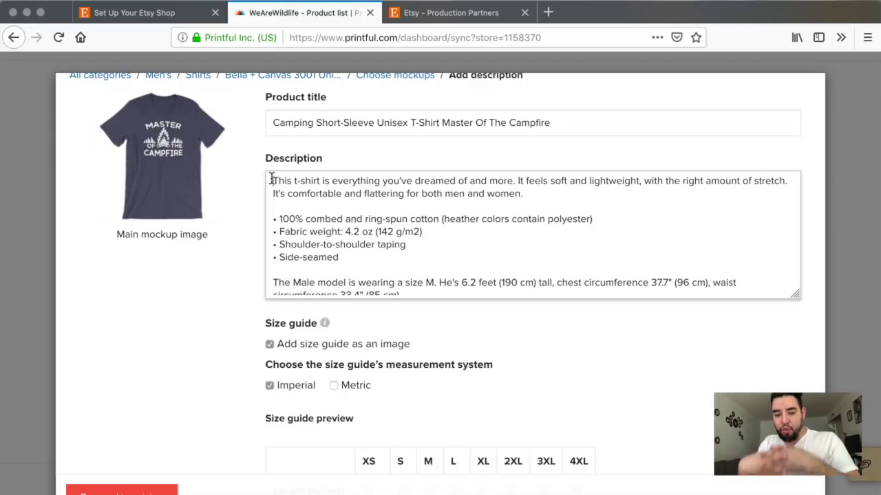
click(272, 180)
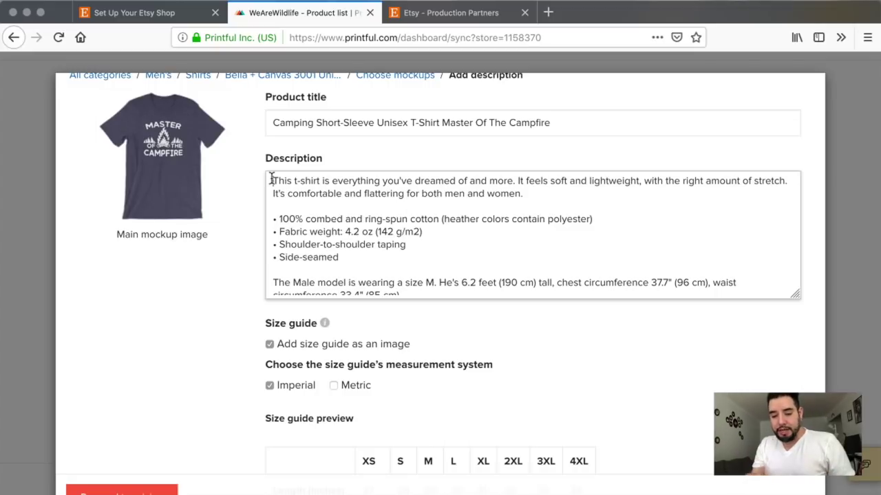
key(Return)
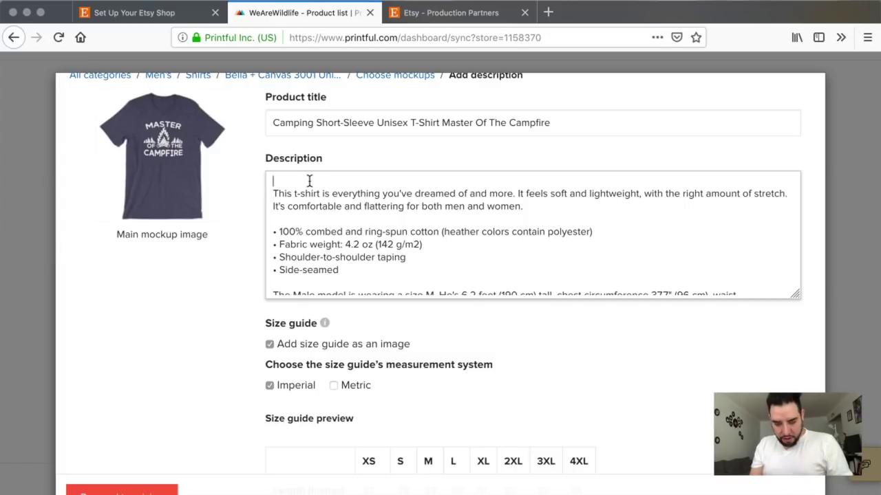
Step: Write 'Master Of The Campfire Great Gift For The Family That Loves Going Camping' as the description's opening line
text(Master)
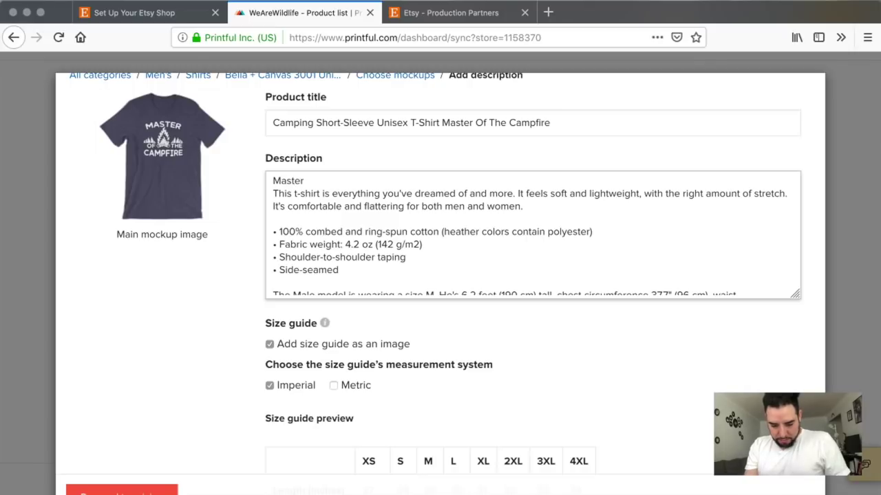
text( Of The Campfire Great Gift For The Fami)
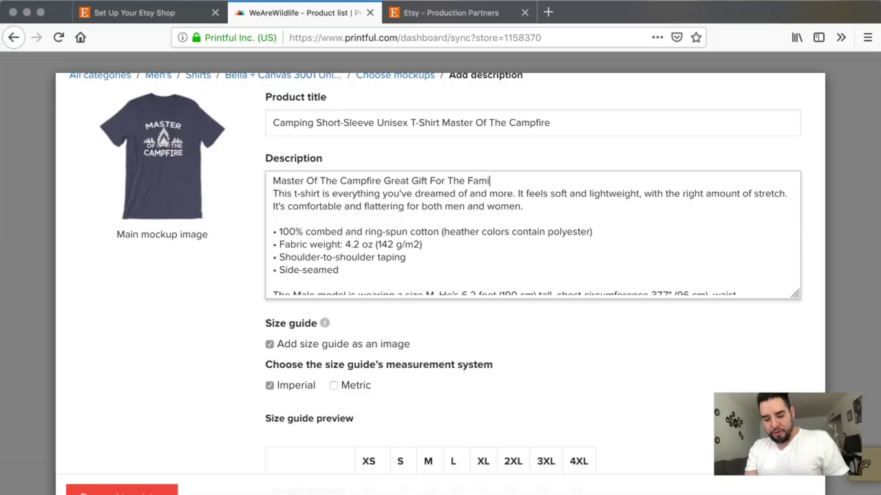
text(ly That Loves Going Camping.)
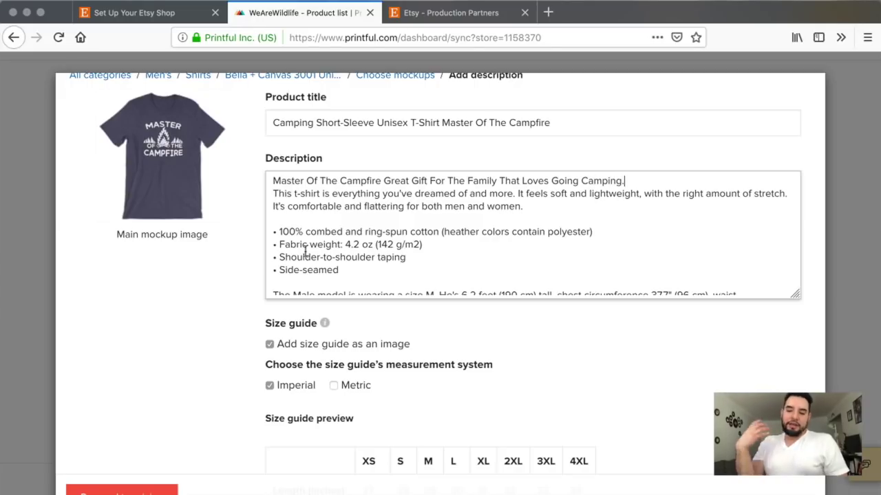
scroll(240, 321, down, 2)
scroll(240, 321, down, 4)
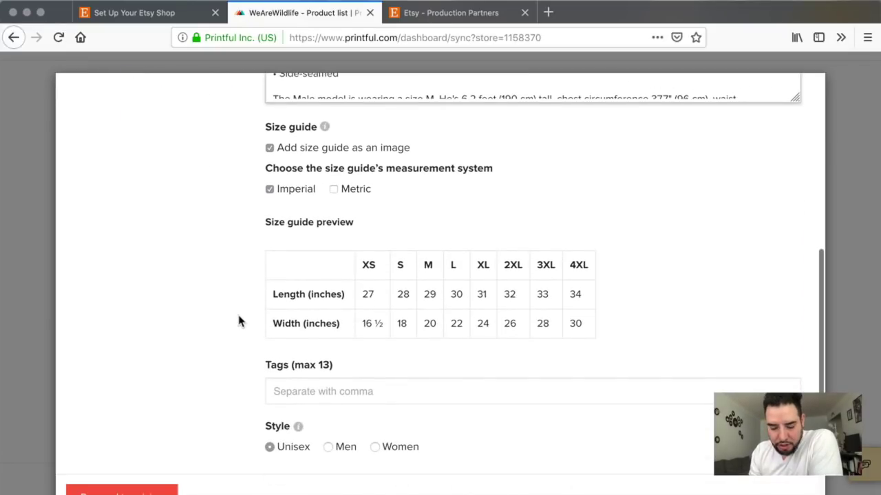
Step: Begin entering the tag 'cam' in the product's Tags field
click(284, 383)
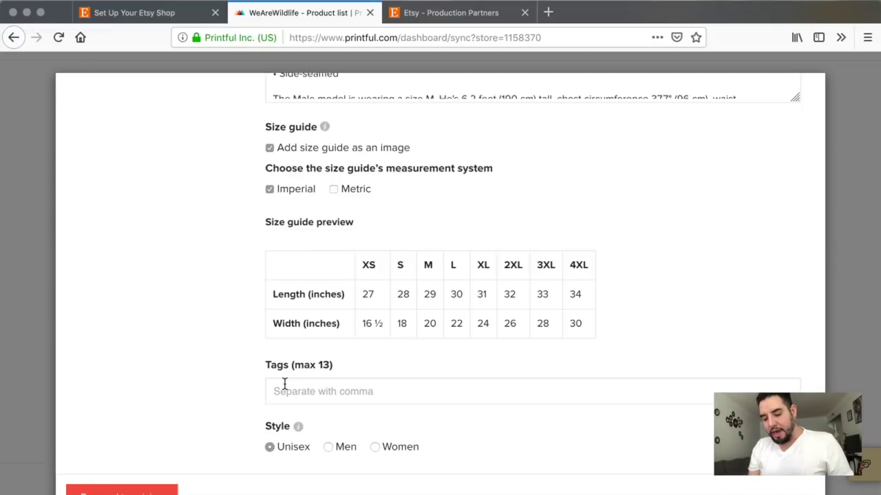
text(ca)
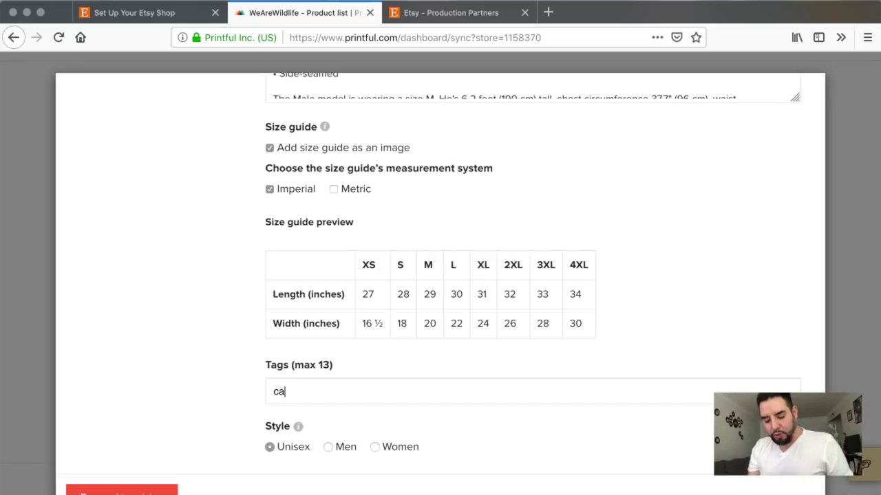
text(m)
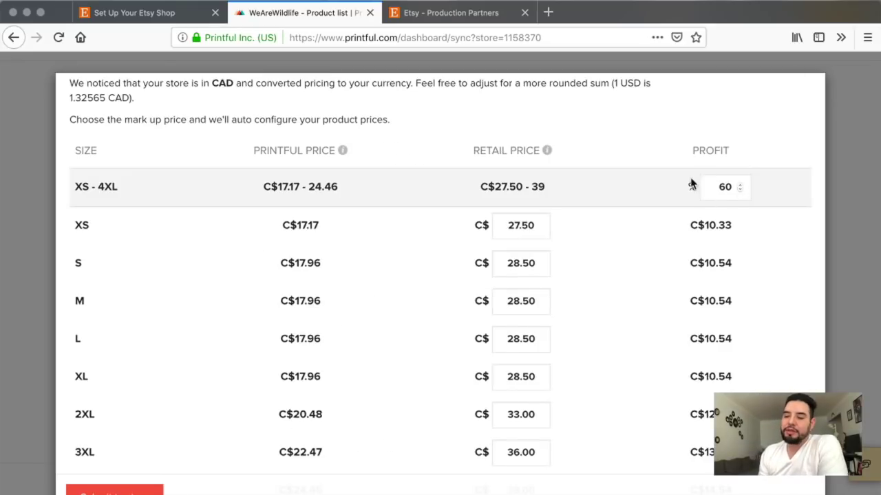
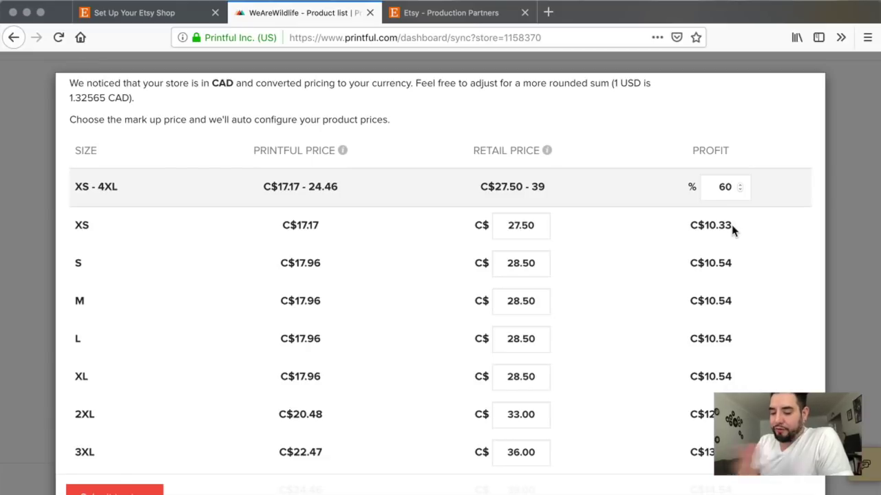
Step: Try raising the Printful profit markup to 75%, then lower it back to 60%
click(739, 184)
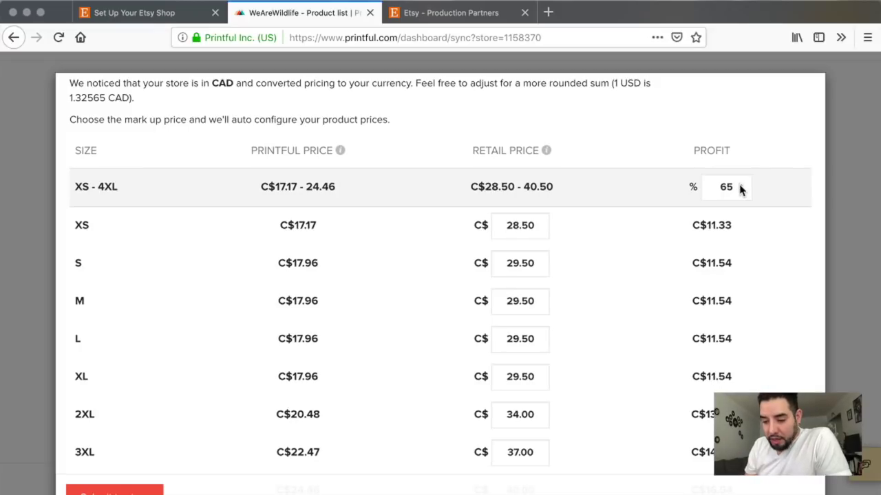
click(740, 184)
click(740, 184)
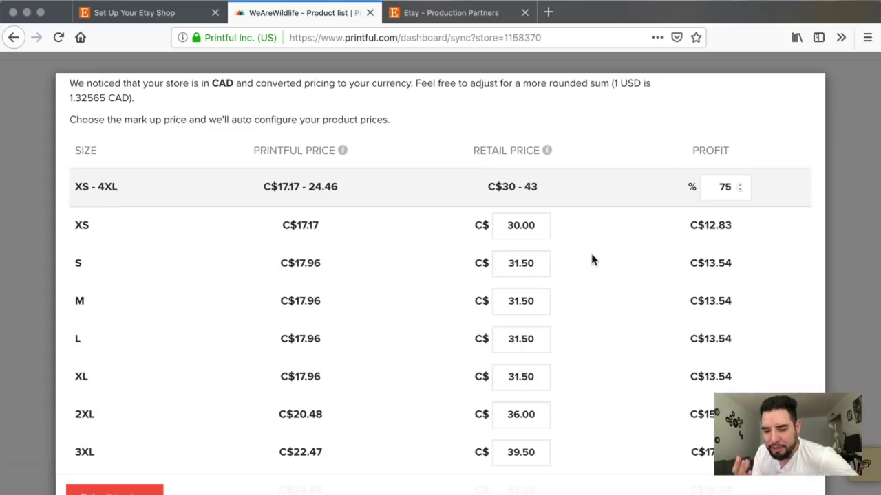
scroll(588, 327, down, 3)
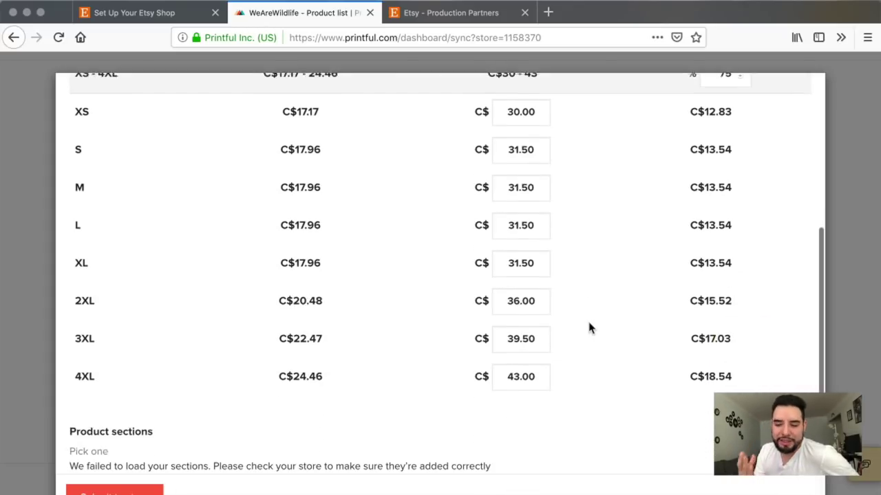
scroll(588, 327, up, 6)
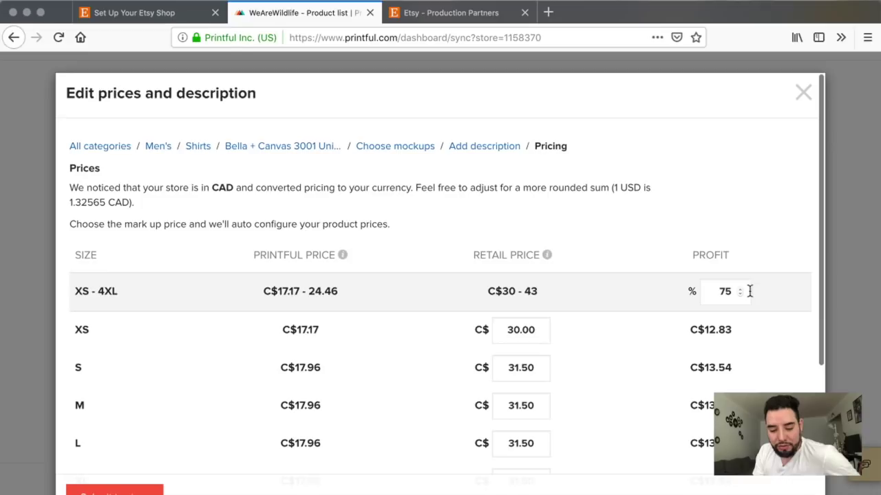
click(741, 296)
click(740, 296)
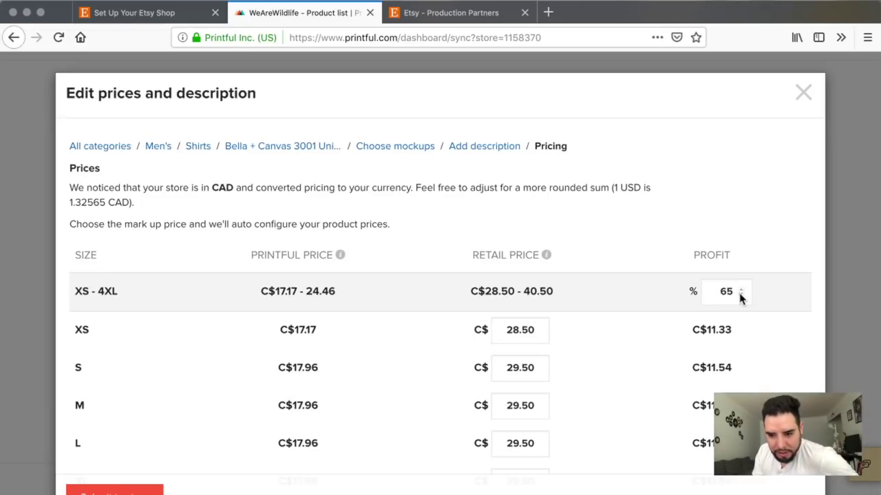
click(740, 296)
Step: Submit the 'Master of the Campfire' t-shirt to the store and open its listing in Etsy
scroll(599, 371, down, 2)
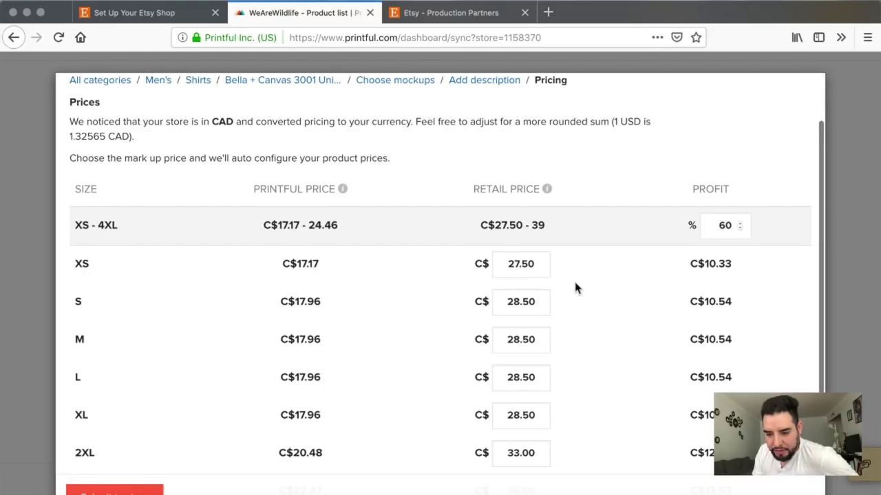
scroll(576, 287, down, 4)
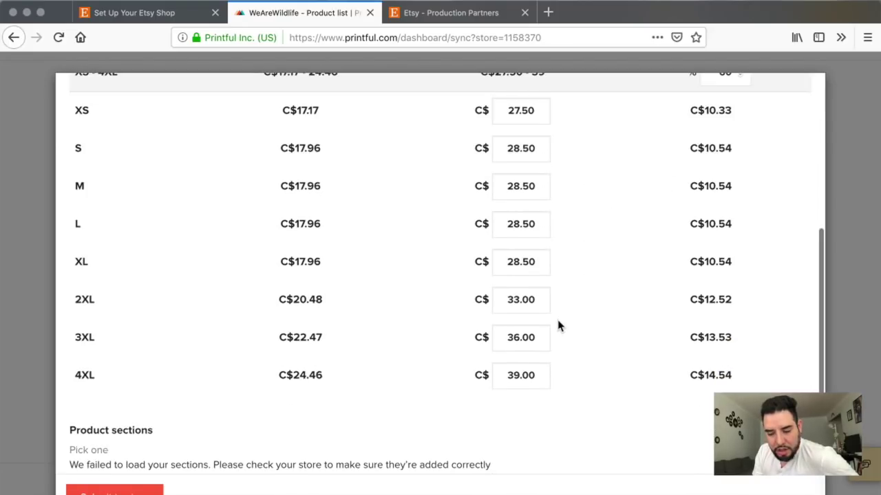
click(115, 492)
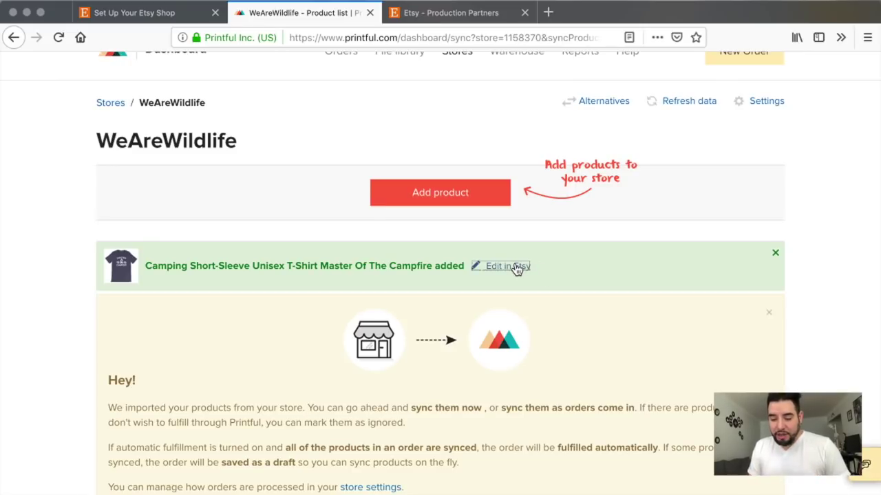
click(508, 267)
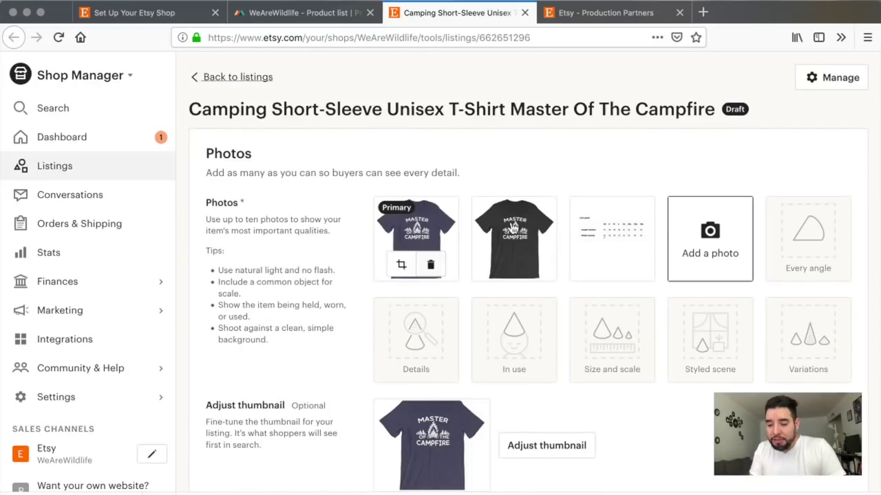
Step: View the size guide photo, then save the listing thumbnail from the navy 'Master of the Campfire' t-shirt photo
click(619, 212)
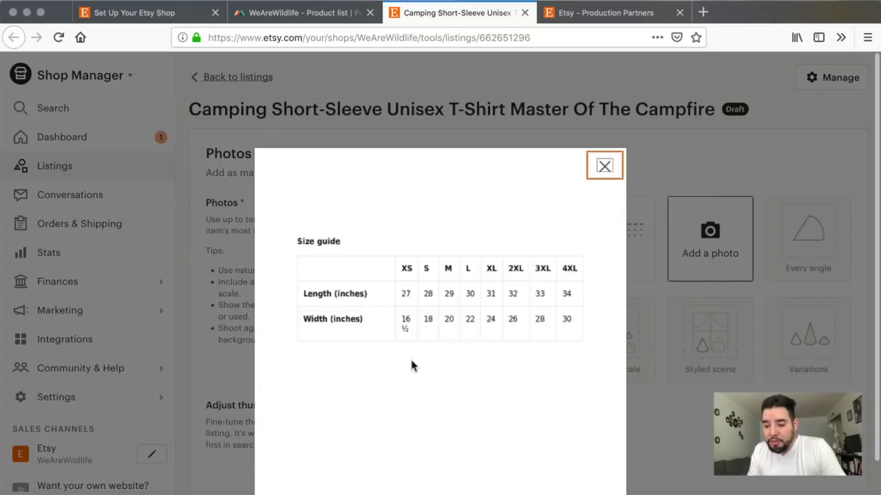
click(606, 169)
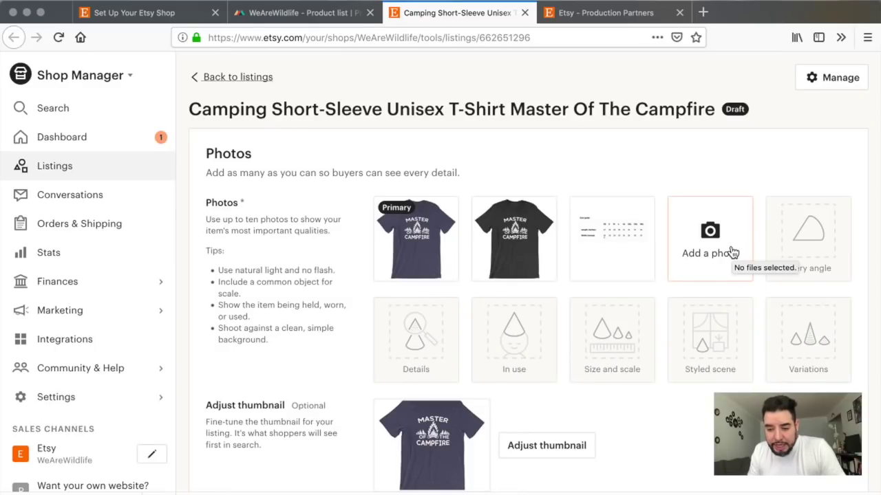
scroll(619, 317, down, 3)
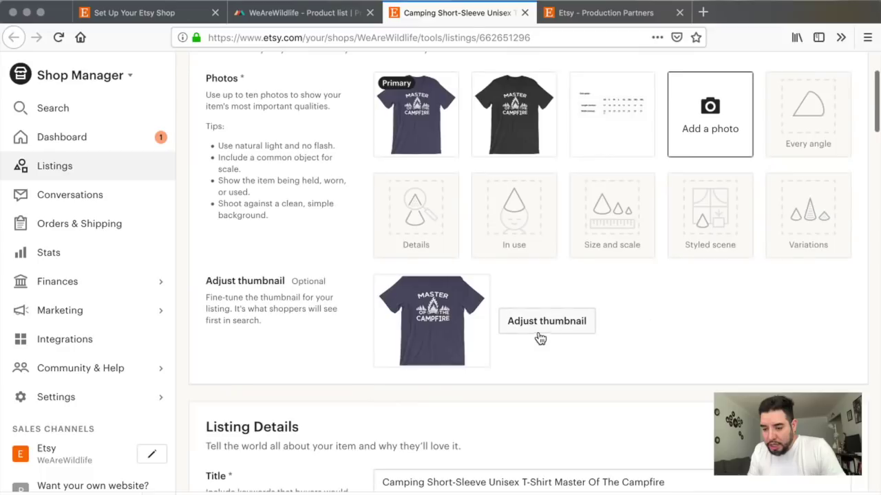
click(523, 336)
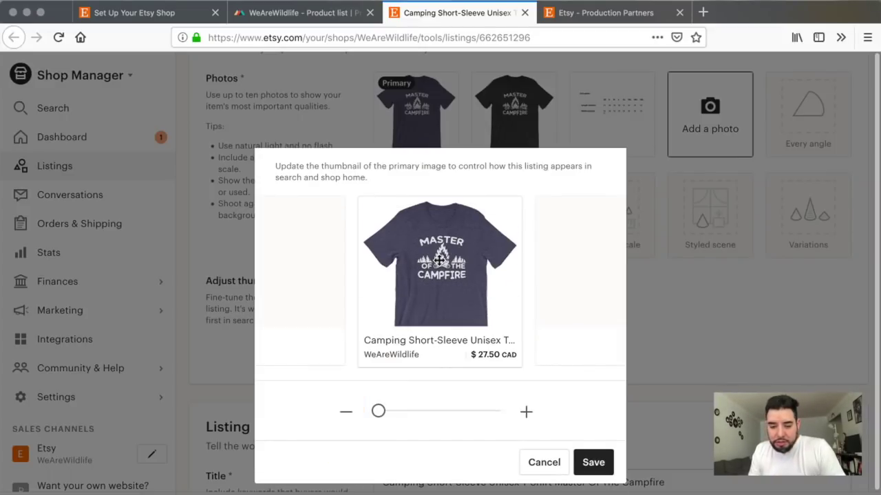
click(597, 464)
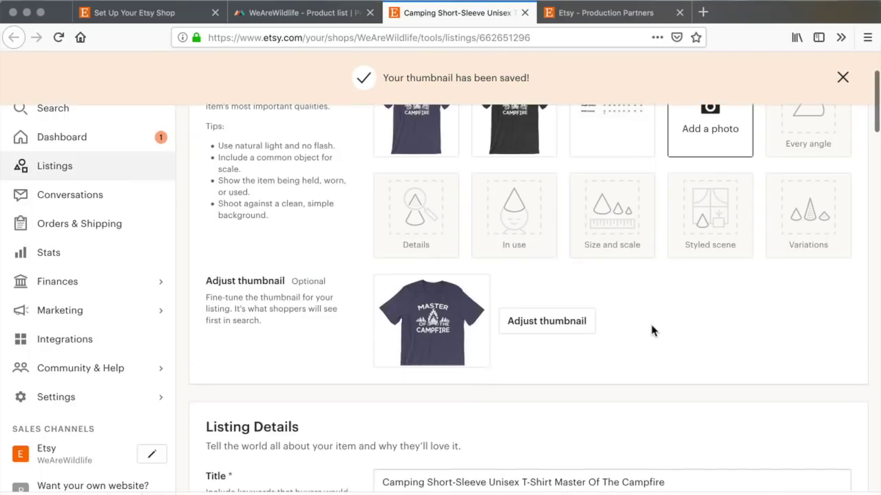
scroll(652, 331, down, 5)
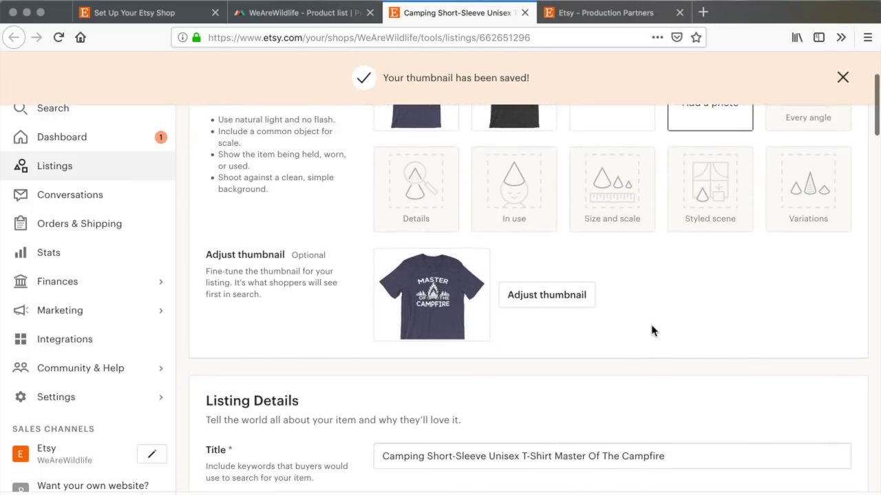
Step: Tick Printful as the listing's production partner
scroll(653, 331, down, 1)
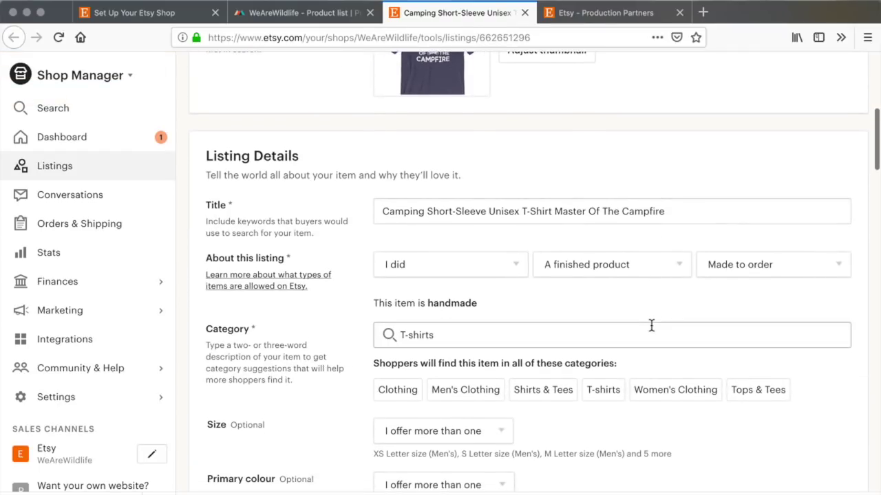
scroll(652, 331, down, 3)
scroll(652, 331, down, 7)
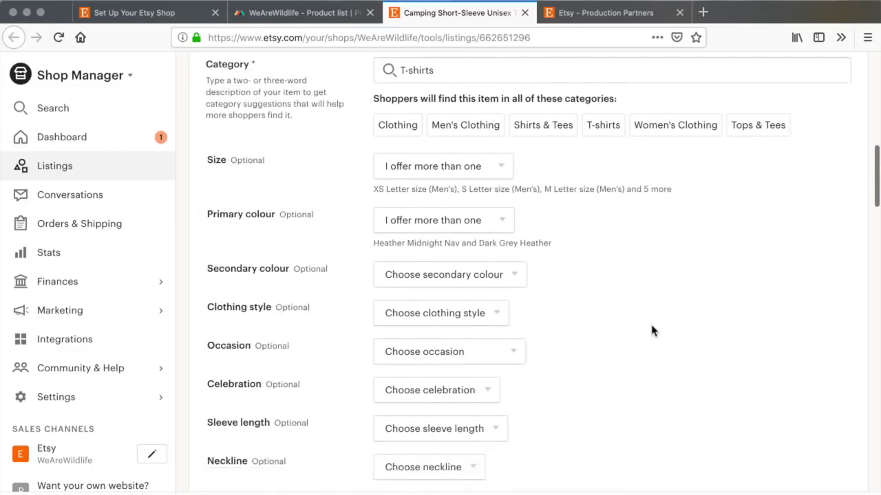
scroll(652, 331, down, 1)
scroll(651, 325, down, 5)
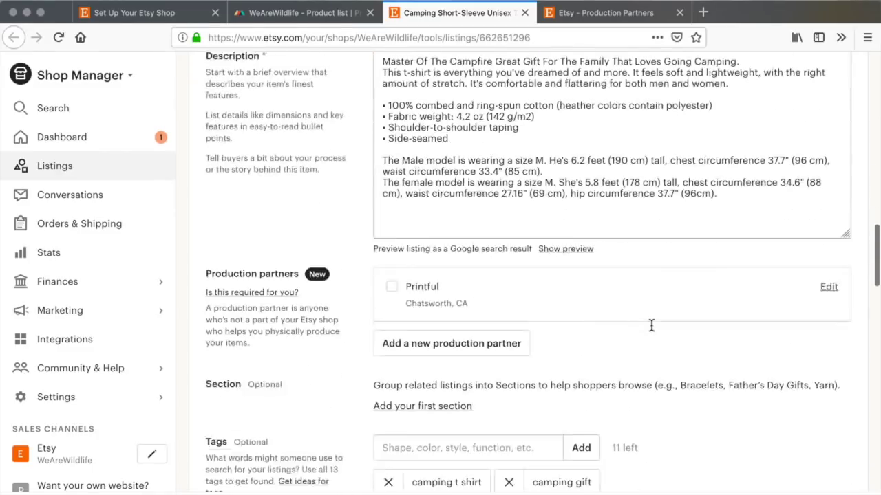
click(392, 255)
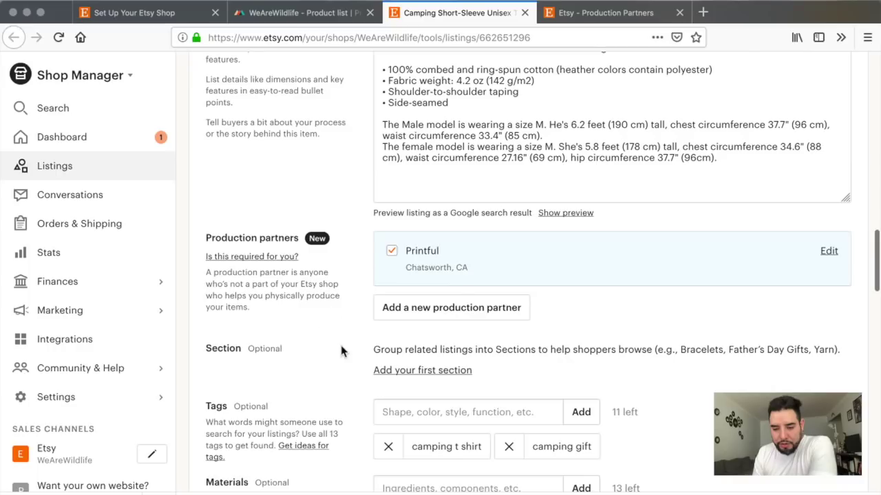
Step: Review the variant prices and shipping, then open a preview of the draft listing
scroll(340, 351, down, 4)
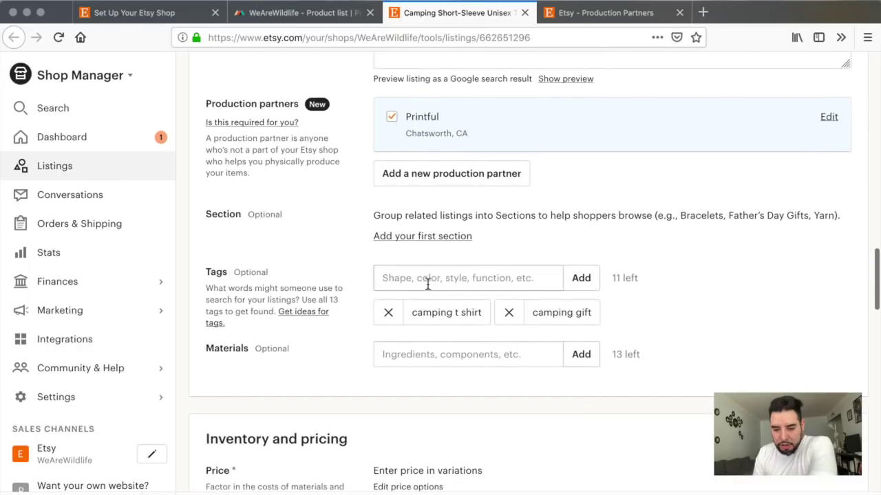
scroll(683, 346, down, 4)
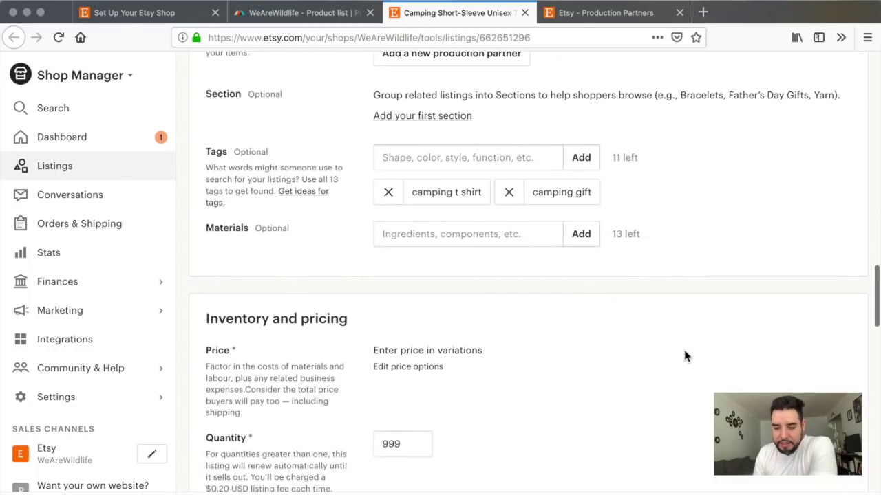
scroll(684, 356, down, 15)
scroll(684, 351, down, 7)
scroll(685, 352, down, 4)
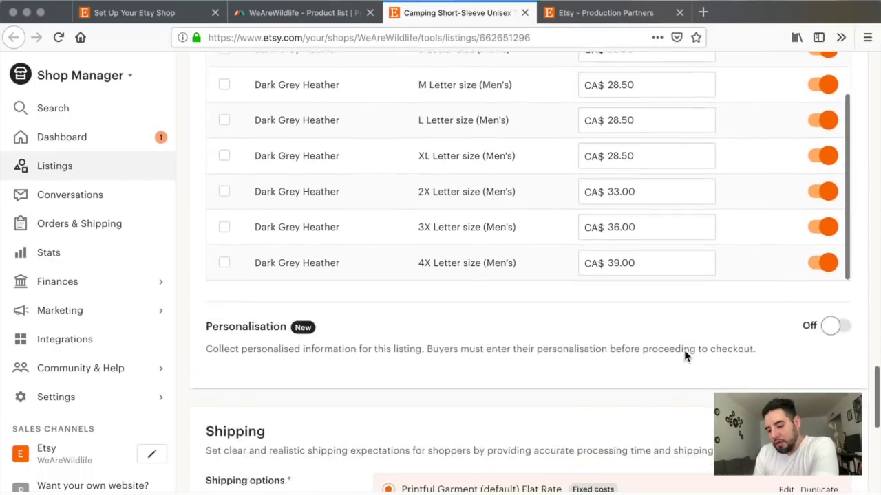
scroll(685, 355, down, 3)
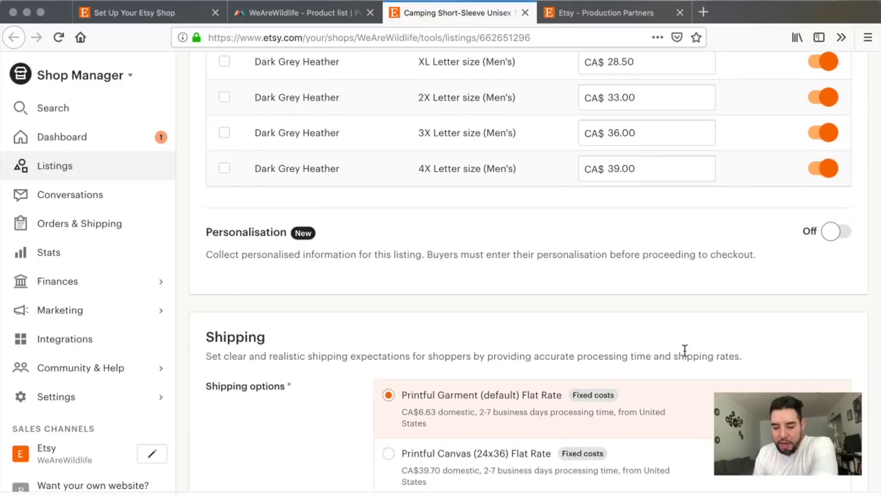
scroll(685, 352, down, 15)
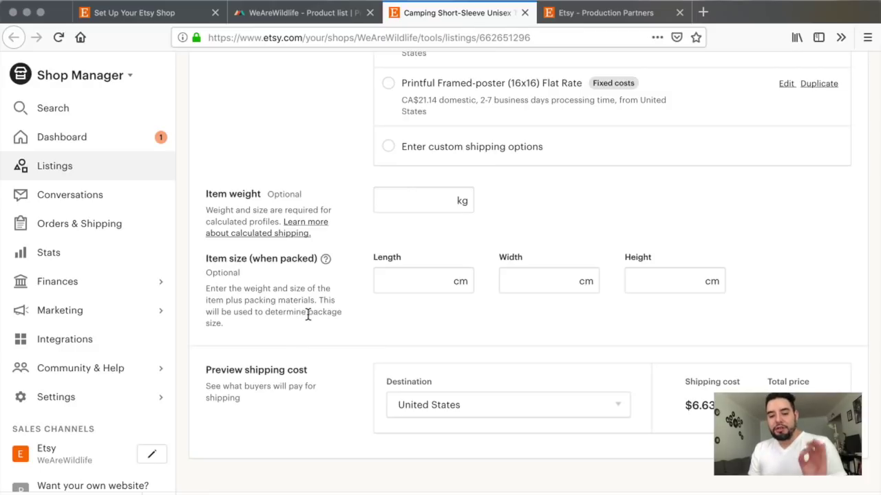
key(super+r)
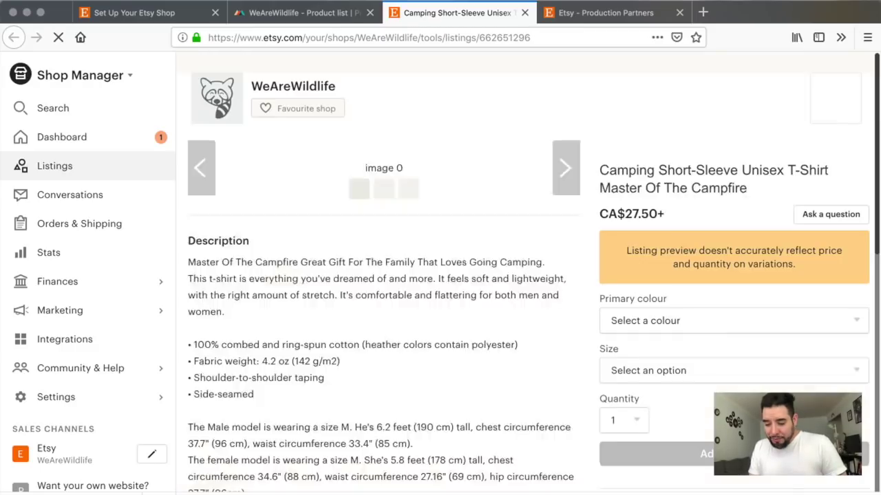
Step: Scroll through the listing preview and open the Select a colour dropdown to check colour options
scroll(598, 298, down, 10)
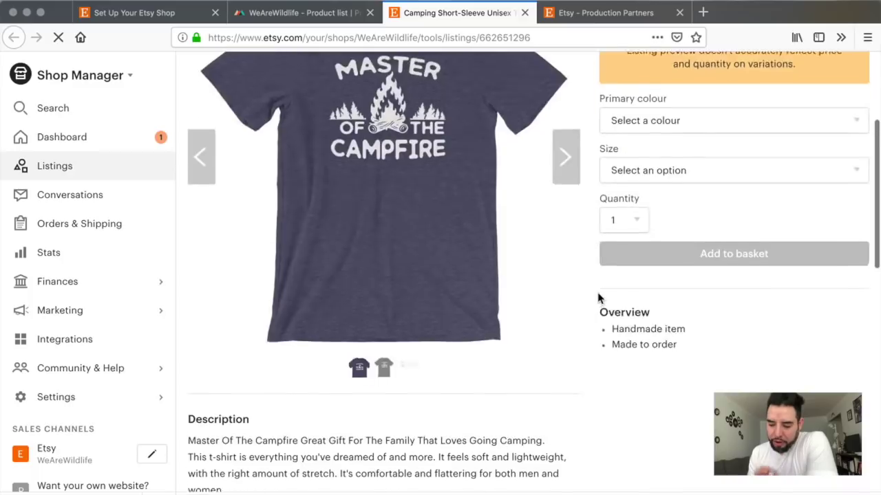
scroll(597, 298, down, 5)
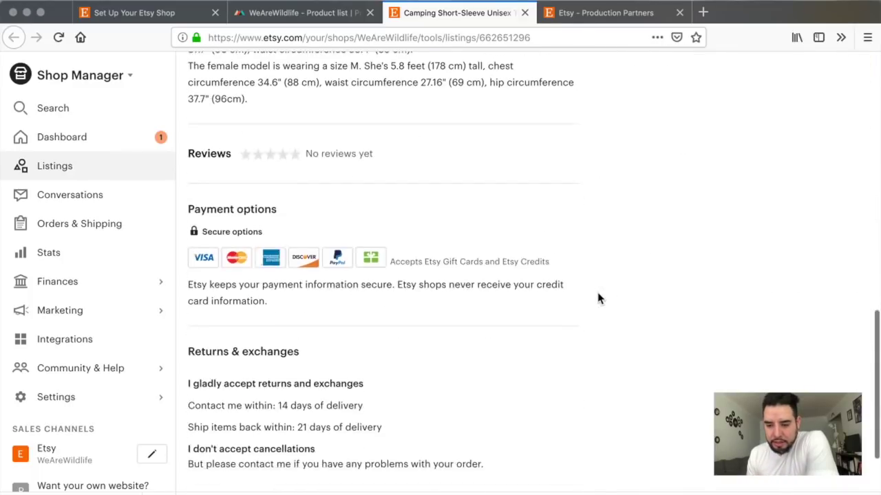
scroll(597, 297, up, 15)
click(667, 318)
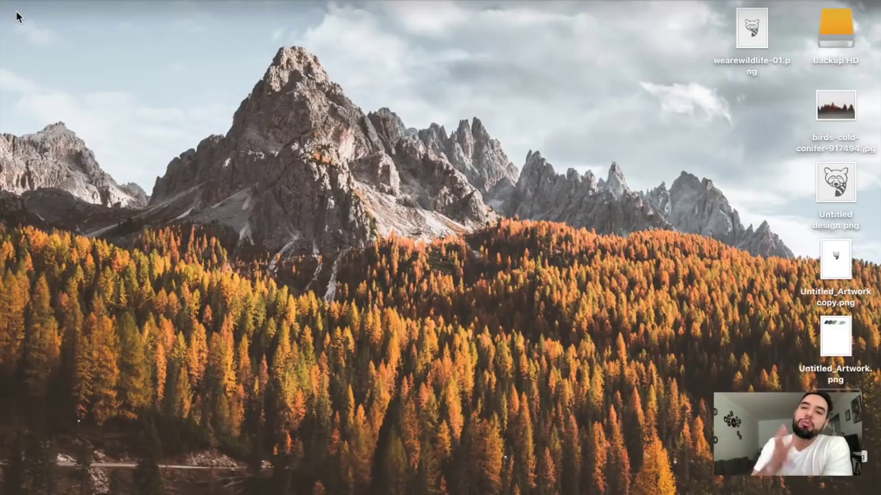